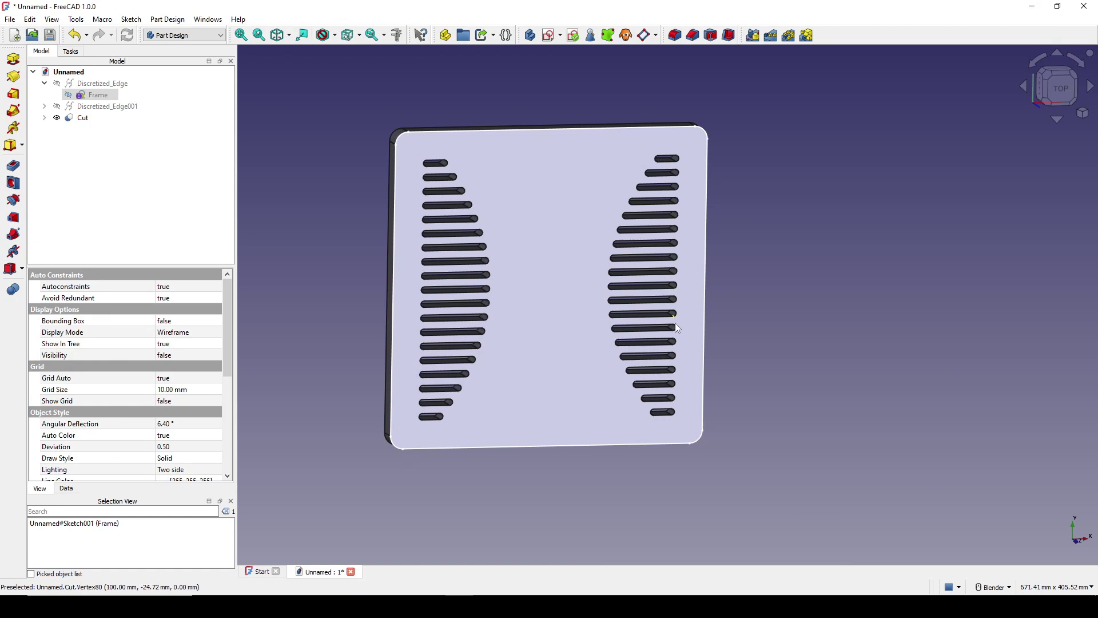
# Zoom and pan around the Cut plate to inspect its two curved columns of slots.
pyautogui.scroll(1, 676, 314)
pyautogui.keyDown('shift'); pyautogui.moveTo(654, 299); pyautogui.dragTo(683, 264, button='middle'); pyautogui.keyUp('shift')
pyautogui.scroll(-1, 680, 317)
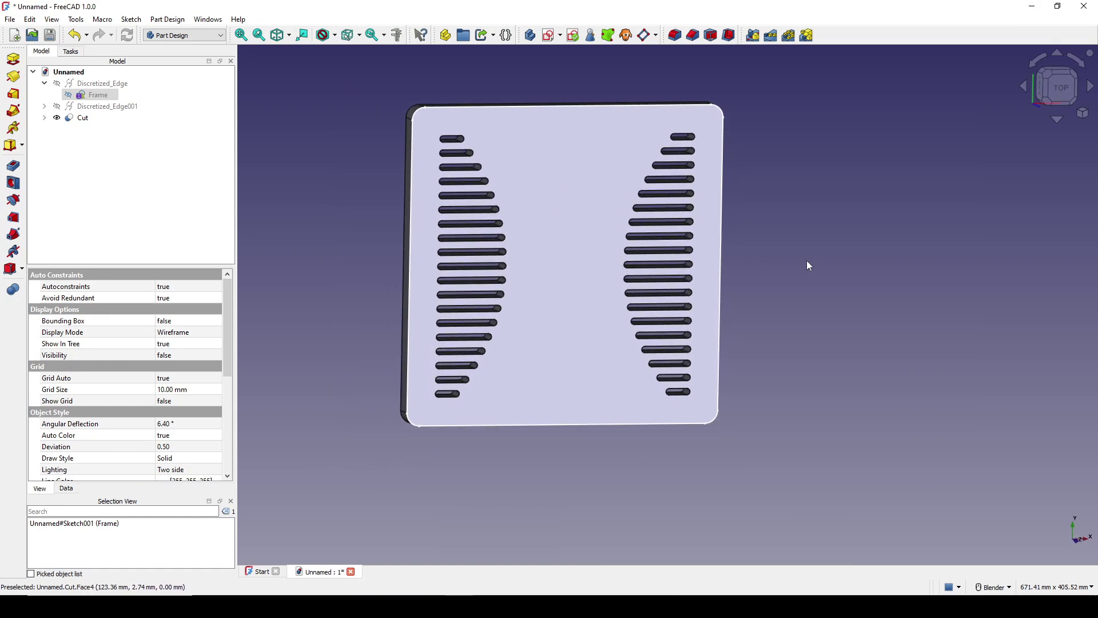
pyautogui.keyDown('shift'); pyautogui.moveTo(768, 191); pyautogui.dragTo(776, 202, button='middle'); pyautogui.keyUp('shift')
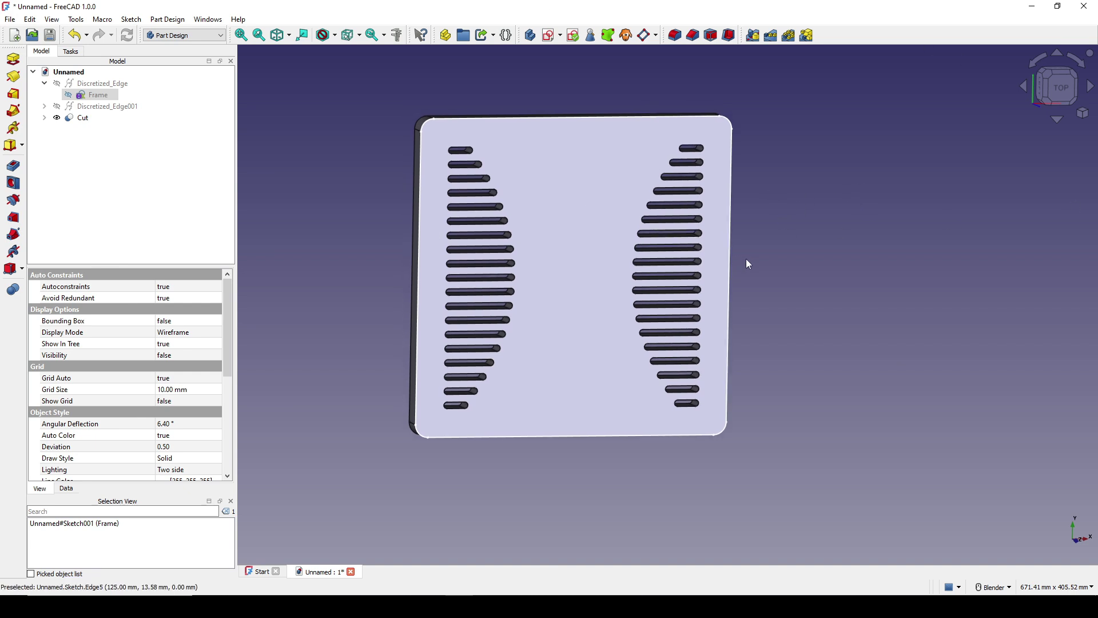
# Zoom in and out on the diamond-shaped vent slots in parametricPattern.jpg.
pyautogui.hotkey('alt', 'Tab')
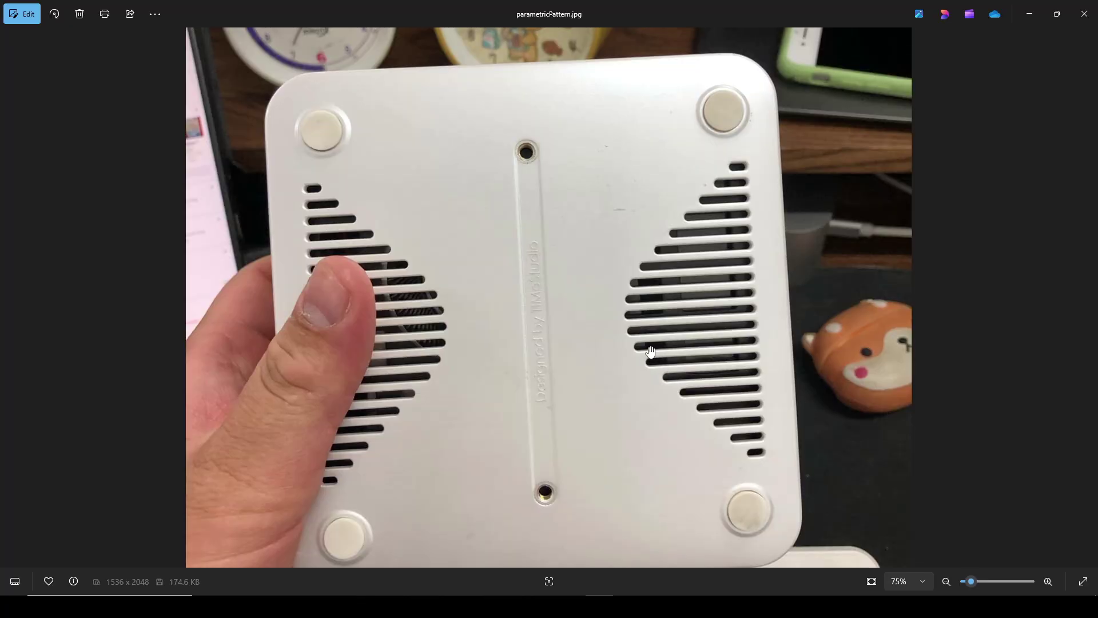
pyautogui.scroll(-2, 650, 352)
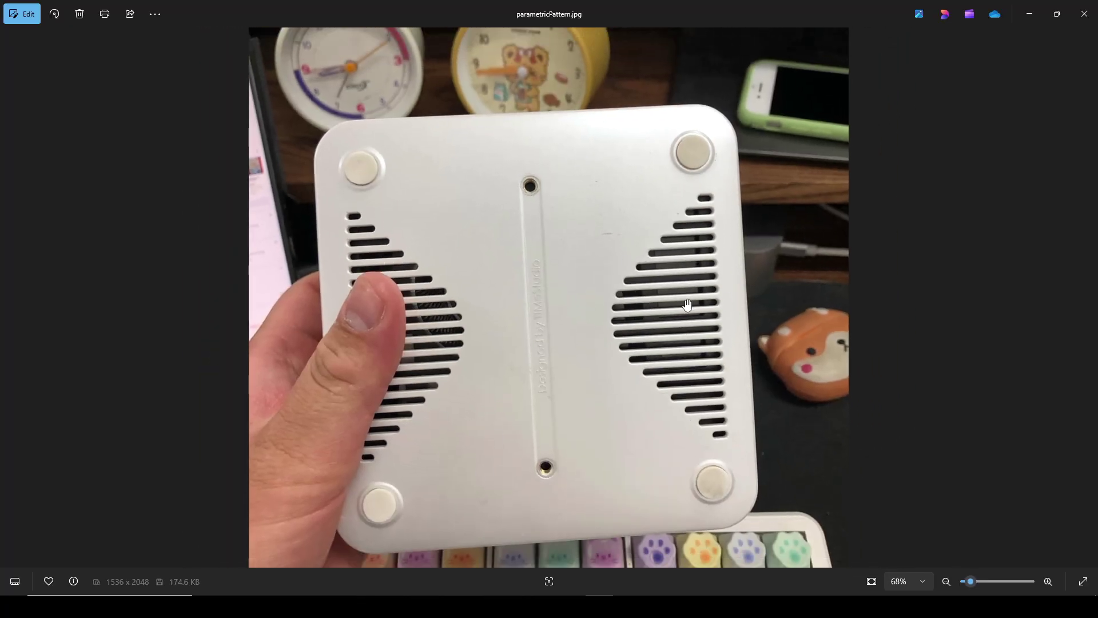
pyautogui.scroll(2, 701, 312)
pyautogui.scroll(1, 703, 315)
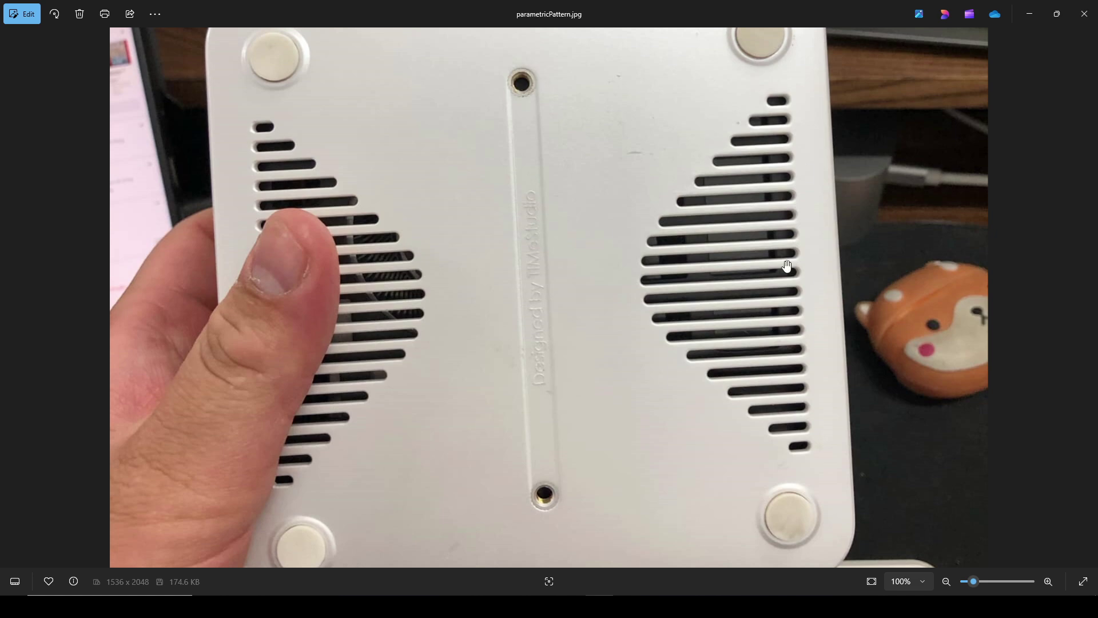
pyautogui.scroll(-1, 722, 284)
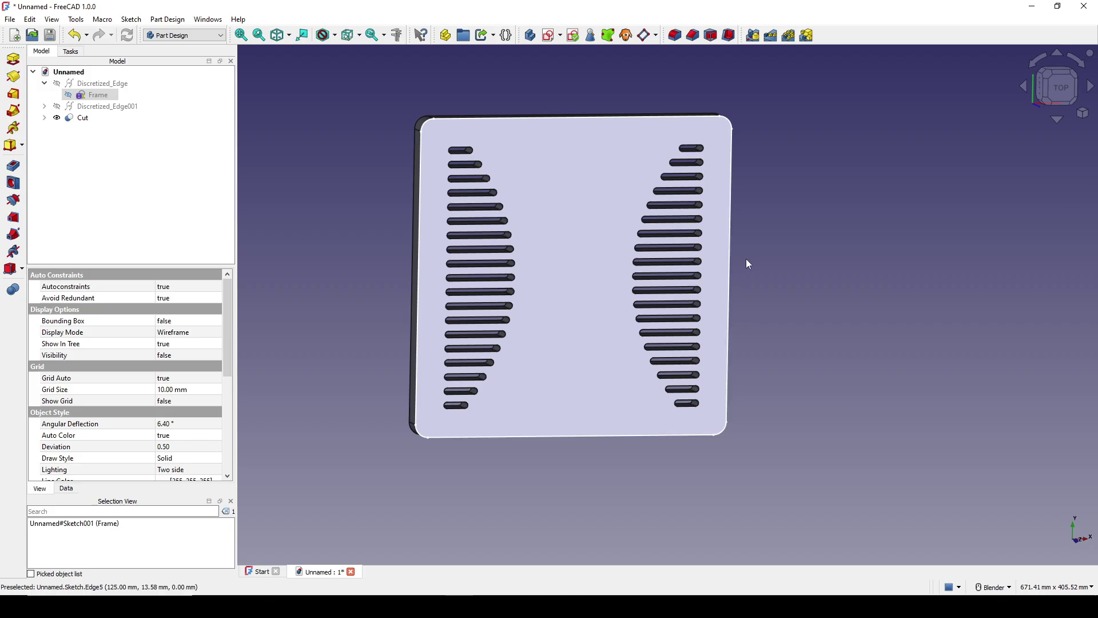
# Bend the Frame sketch's spline by moving its middle control point, then check the slots.
pyautogui.doubleClick(98, 95)
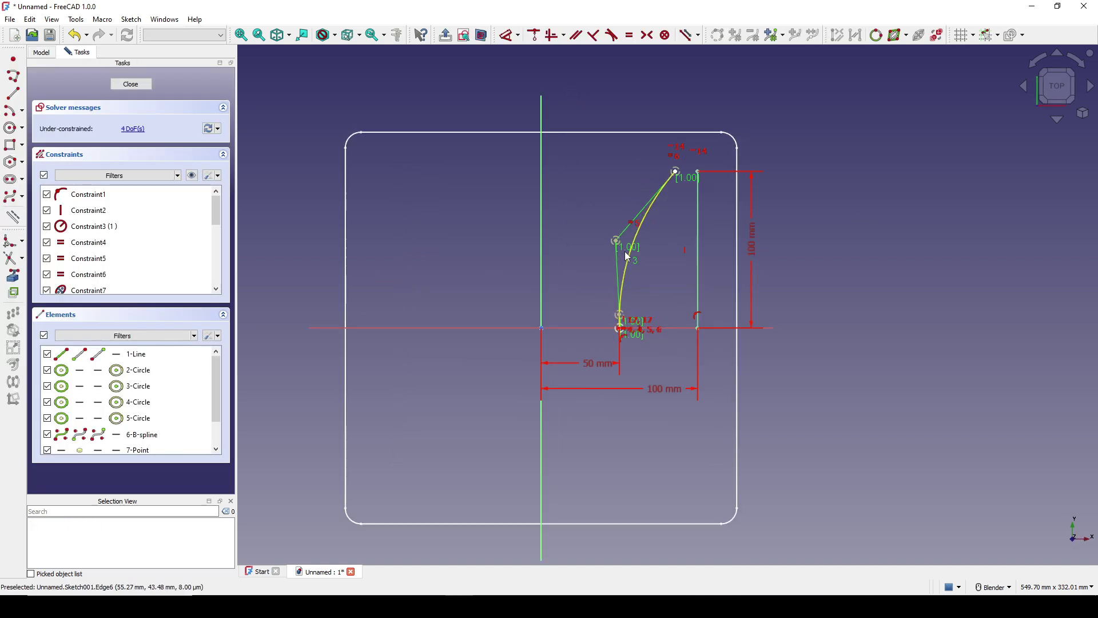
pyautogui.moveTo(617, 241); pyautogui.dragTo(552, 210)
pyautogui.click(127, 83)
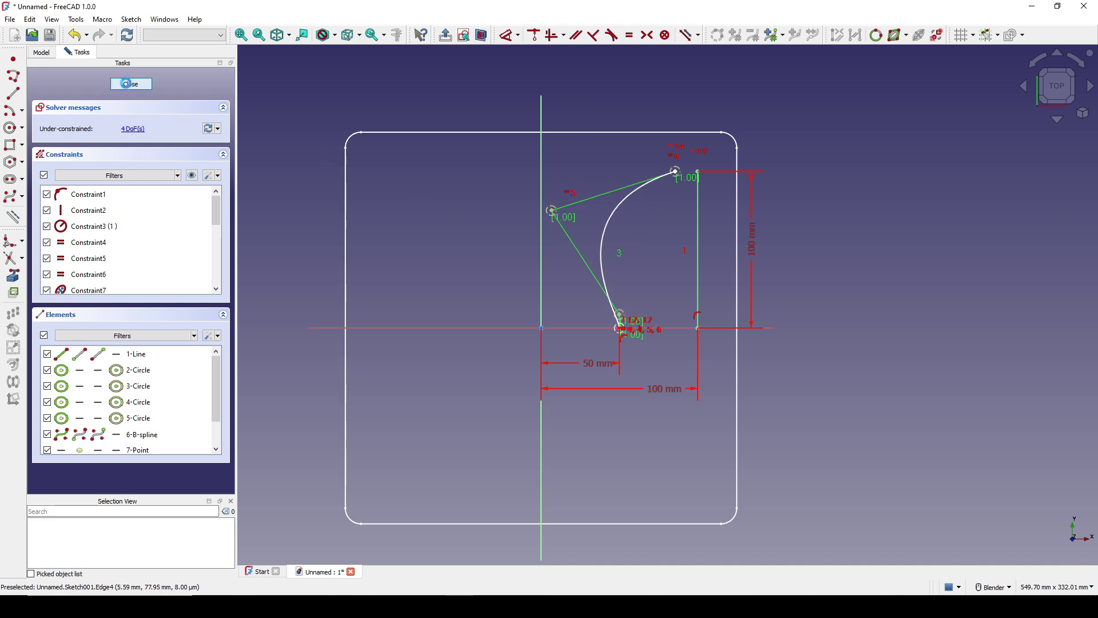
pyautogui.moveTo(702, 308)
pyautogui.mouseDown(button='middle')
pyautogui.moveTo(603, 294)
pyautogui.moveTo(694, 304)
pyautogui.moveTo(676, 305)
pyautogui.mouseUp(button='middle')
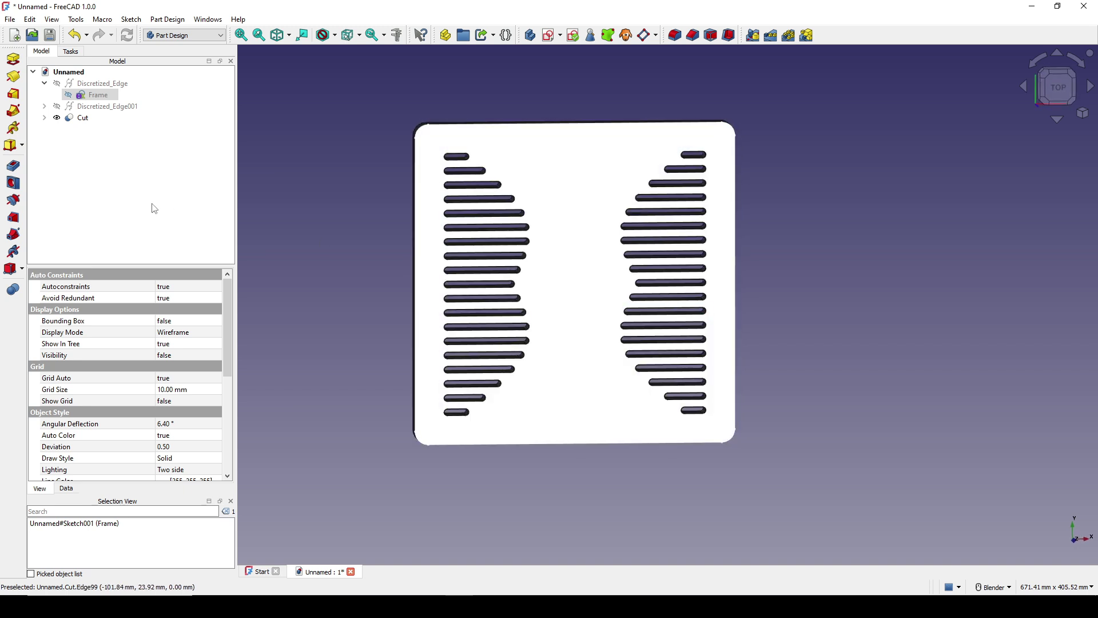
# Refine the spline by pulling a control point right and its top end left.
pyautogui.doubleClick(97, 95)
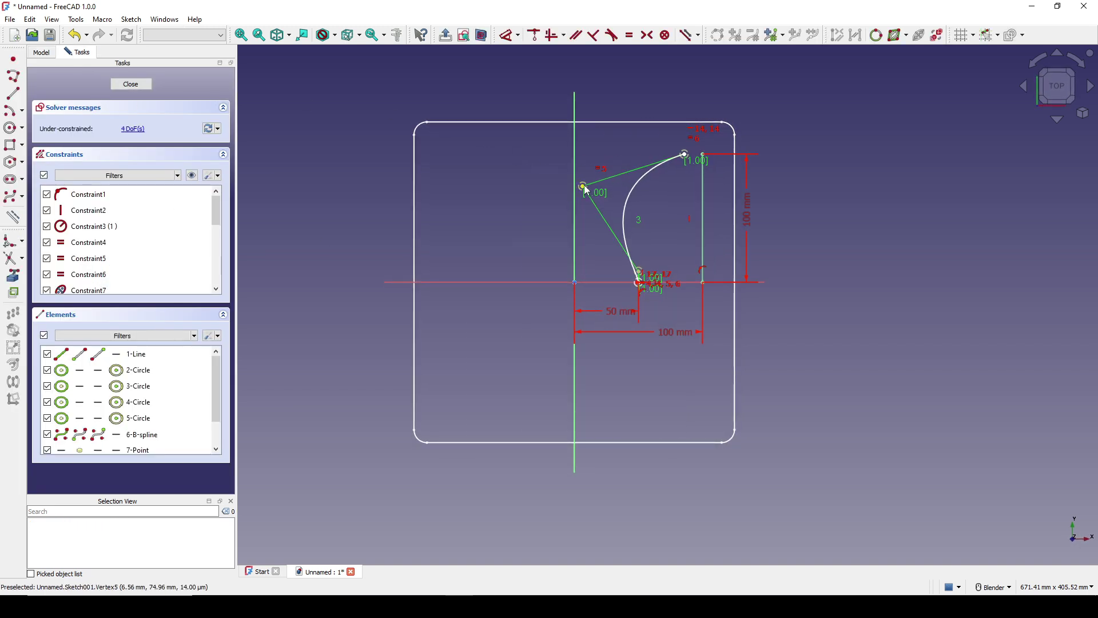
pyautogui.moveTo(583, 187); pyautogui.dragTo(679, 218)
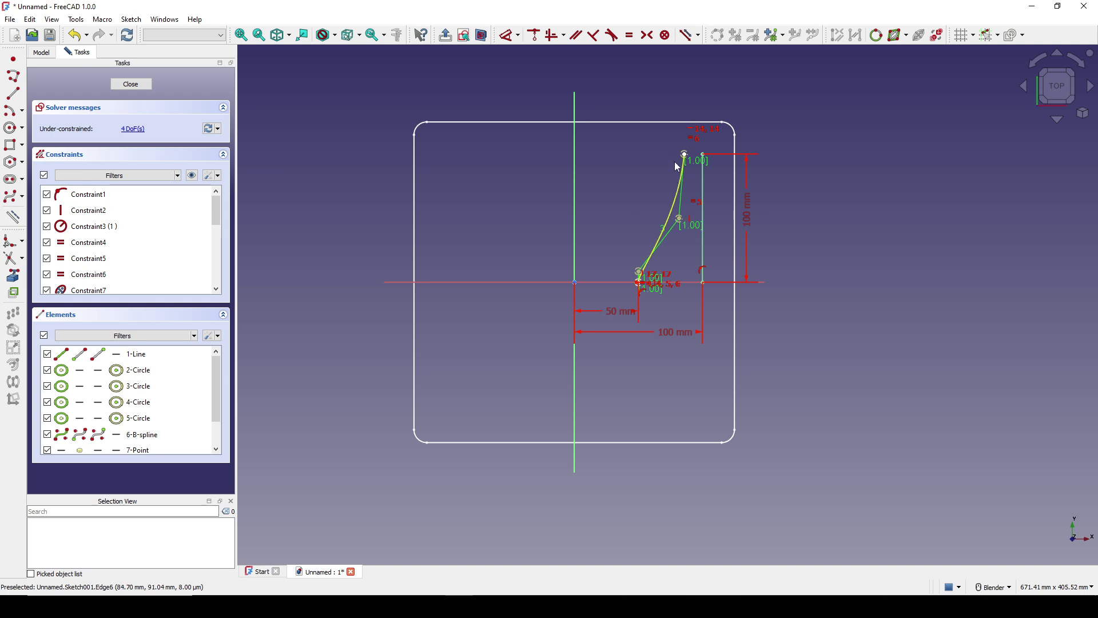
pyautogui.moveTo(678, 167); pyautogui.dragTo(629, 157)
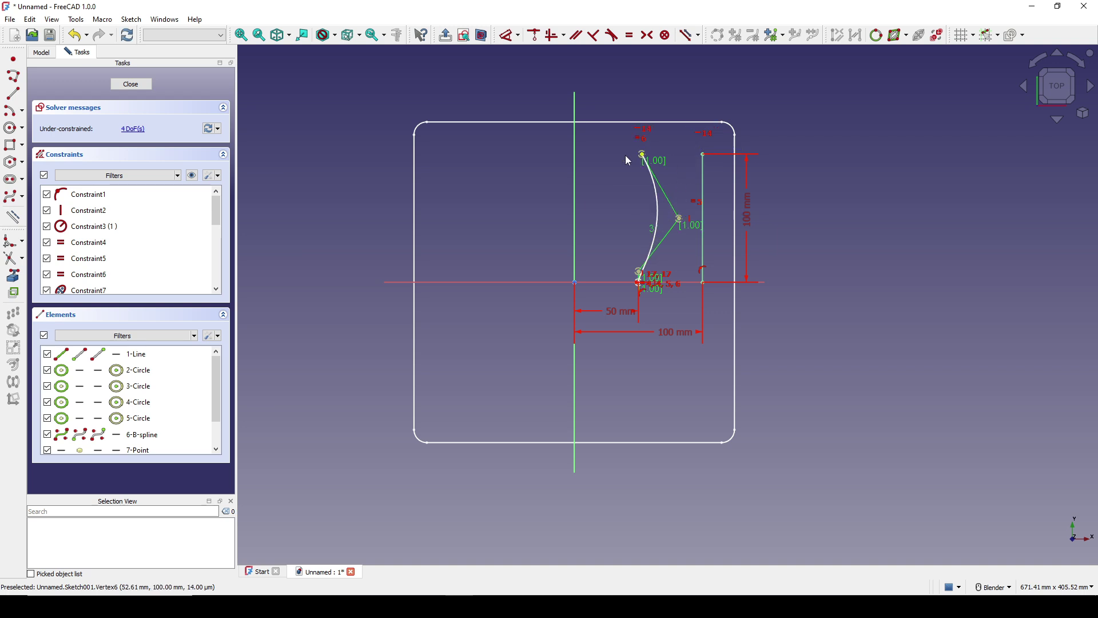
pyautogui.click(133, 84)
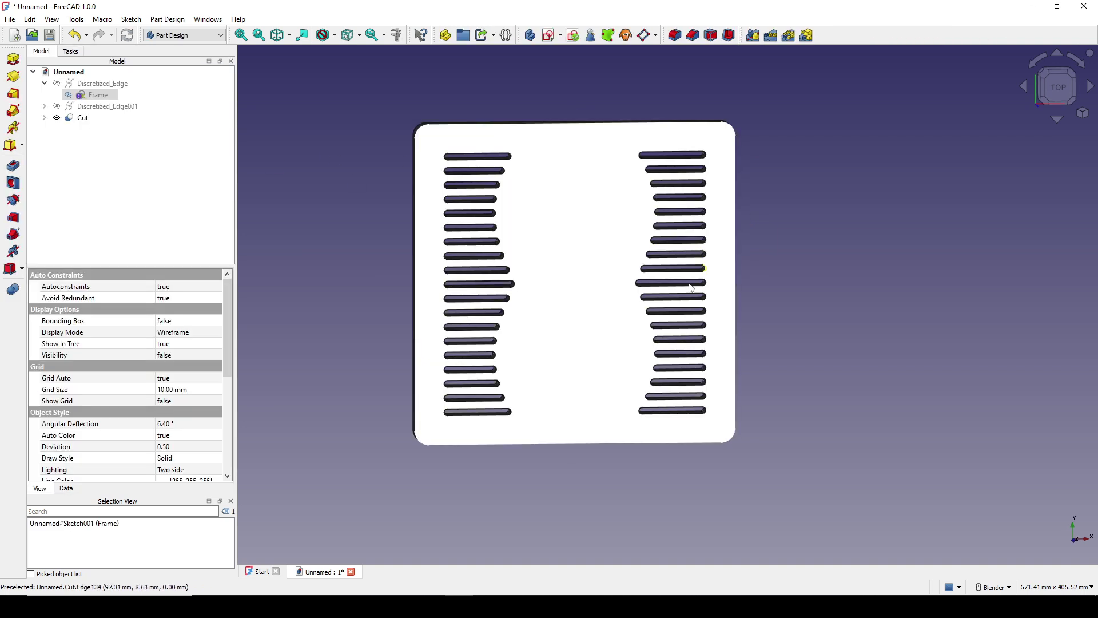
pyautogui.moveTo(674, 252)
pyautogui.mouseDown(button='middle')
pyautogui.moveTo(780, 285)
pyautogui.moveTo(695, 274)
pyautogui.mouseUp(button='middle')
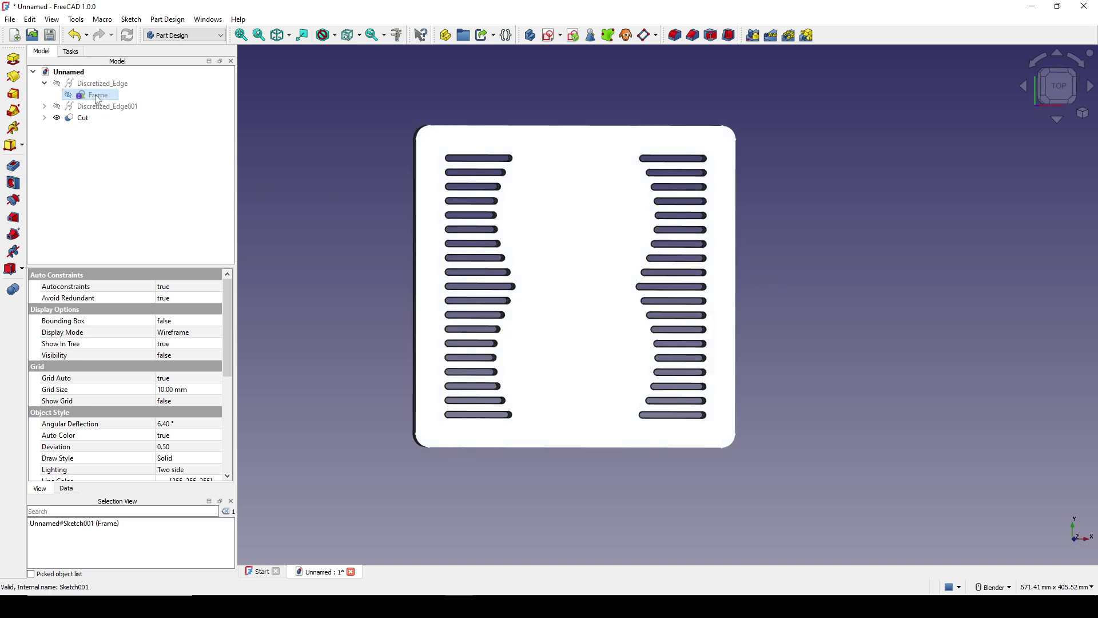
# Change the Frame sketch's 100 mm height to 50 mm and lower a spline control point.
pyautogui.doubleClick(97, 94)
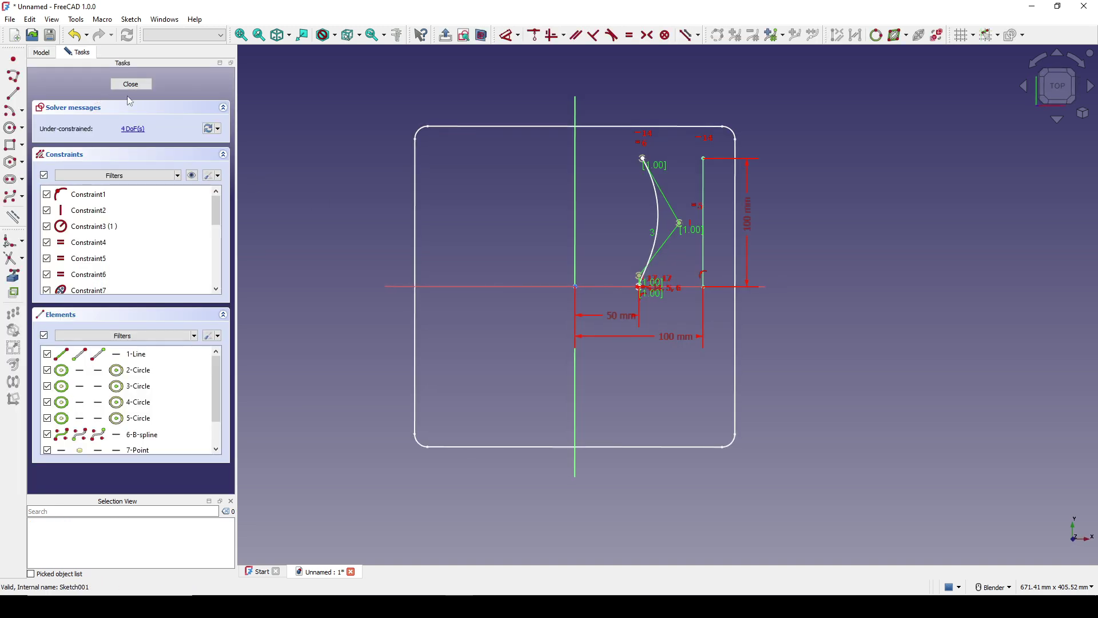
pyautogui.doubleClick(747, 226)
pyautogui.write('50')
pyautogui.press('Return')
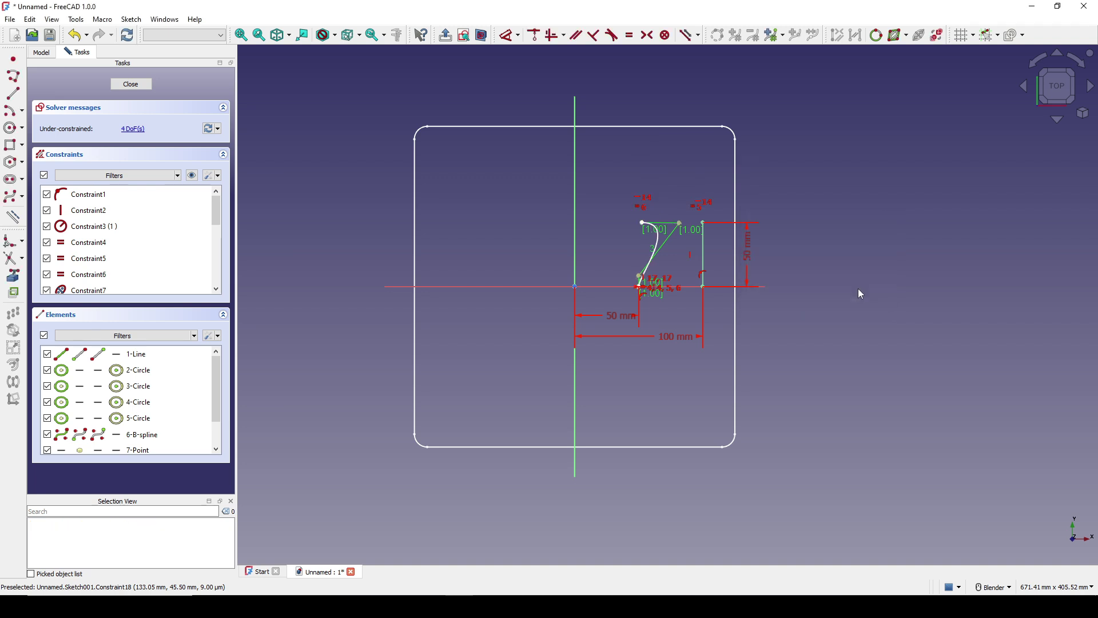
pyautogui.scroll(3, 688, 249)
pyautogui.moveTo(673, 200); pyautogui.dragTo(647, 276)
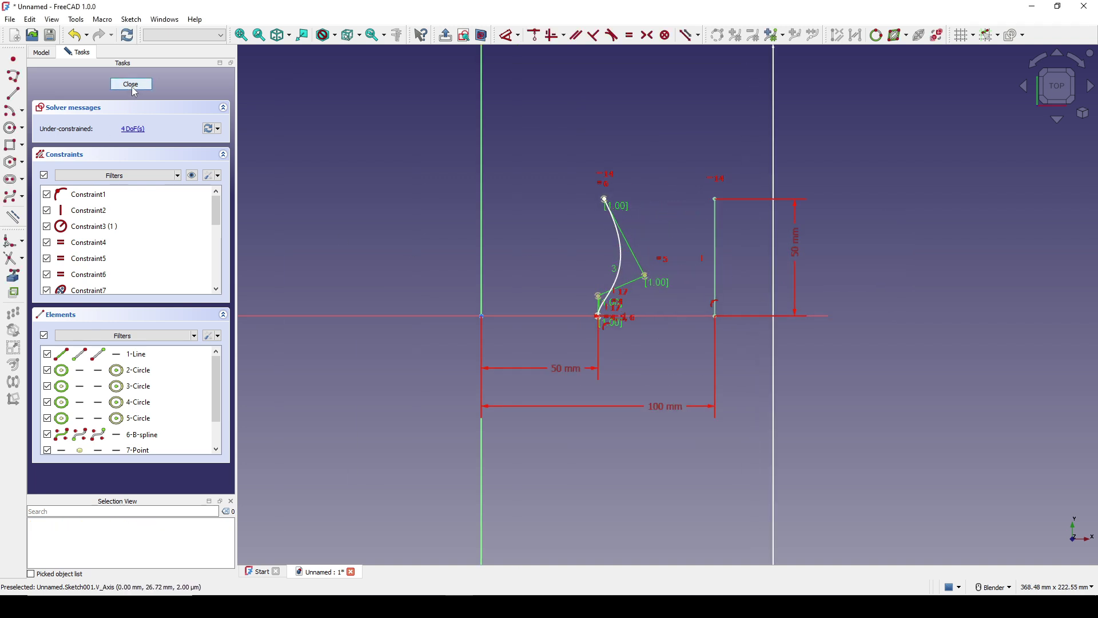
pyautogui.press('Escape')
pyautogui.moveTo(677, 299)
pyautogui.mouseDown(button='middle')
pyautogui.moveTo(785, 302)
pyautogui.moveTo(661, 298)
pyautogui.mouseUp(button='middle')
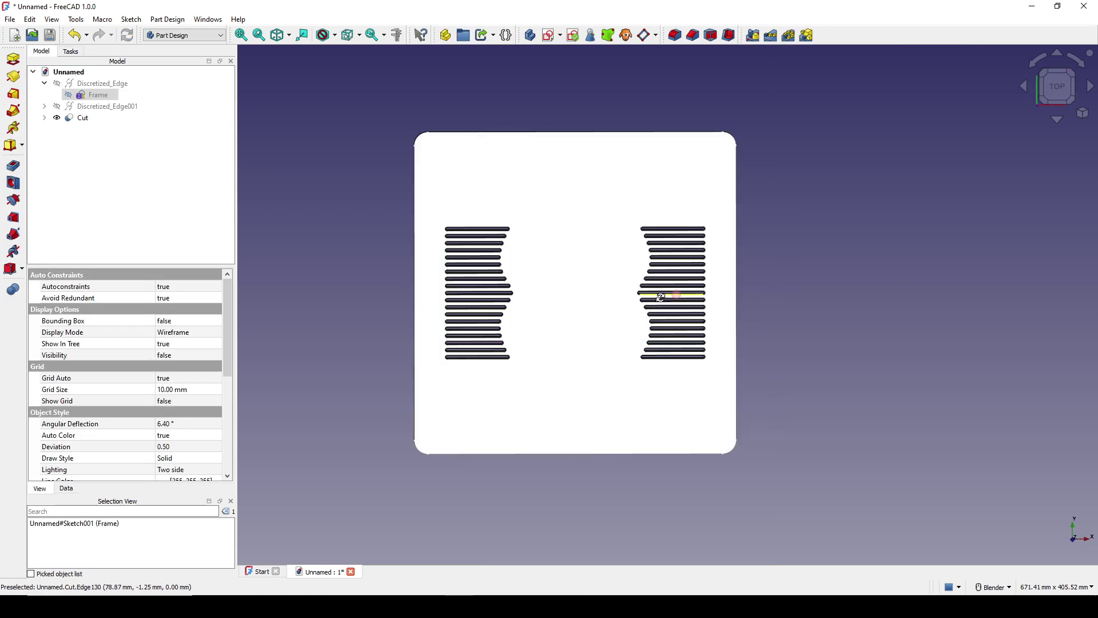
# Move the spline's top end right and middle control point left to form a diagonal.
pyautogui.doubleClick(97, 95)
pyautogui.scroll(4, 757, 284)
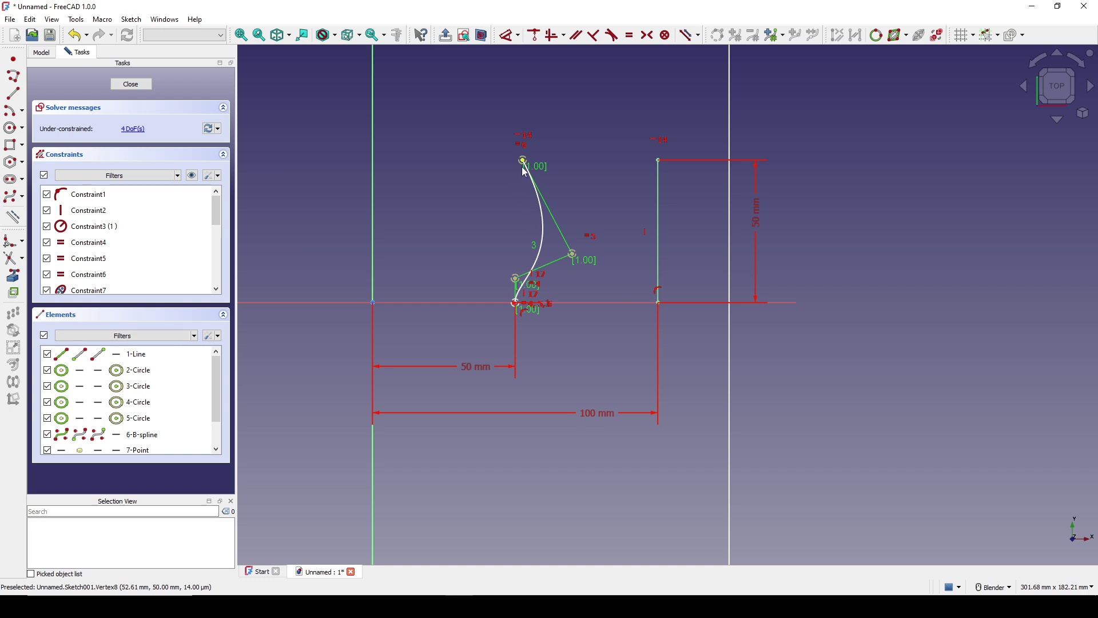
pyautogui.moveTo(524, 167); pyautogui.dragTo(639, 172)
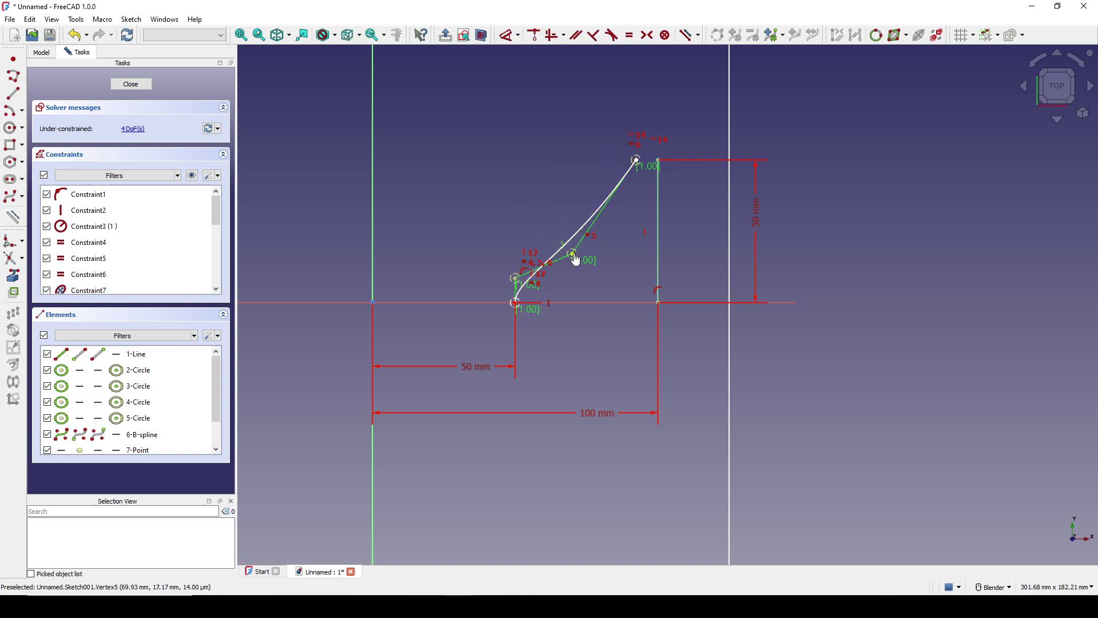
pyautogui.moveTo(573, 254); pyautogui.dragTo(484, 238)
# Close the spline sketch and create a new XY-plane sketch for a rounded rectangle.
pyautogui.click(128, 84)
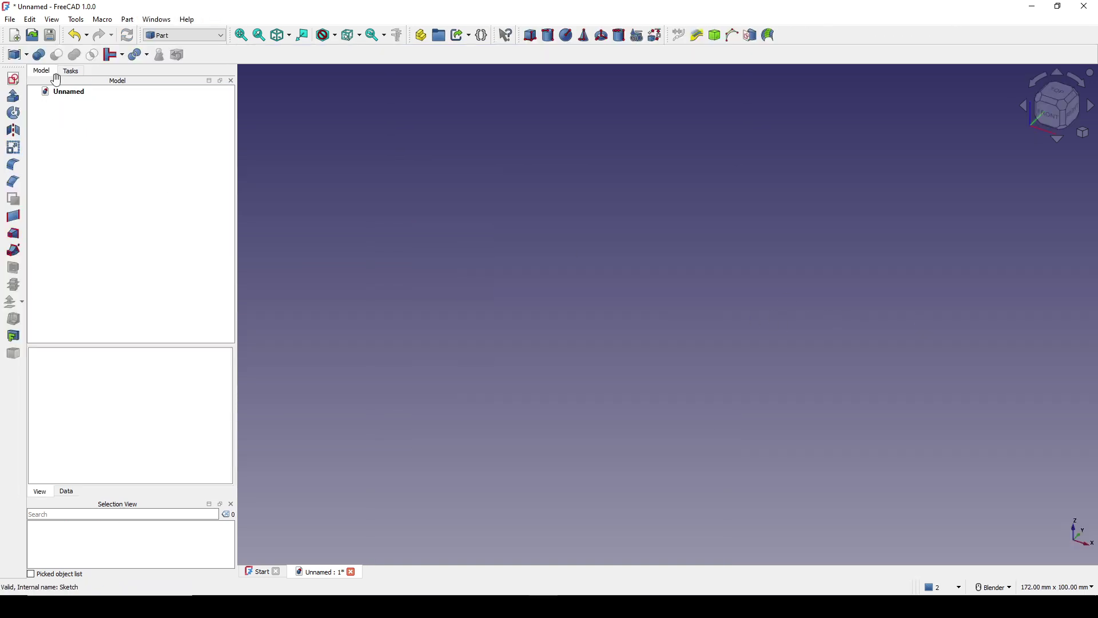
pyautogui.click(16, 80)
pyautogui.click(547, 347)
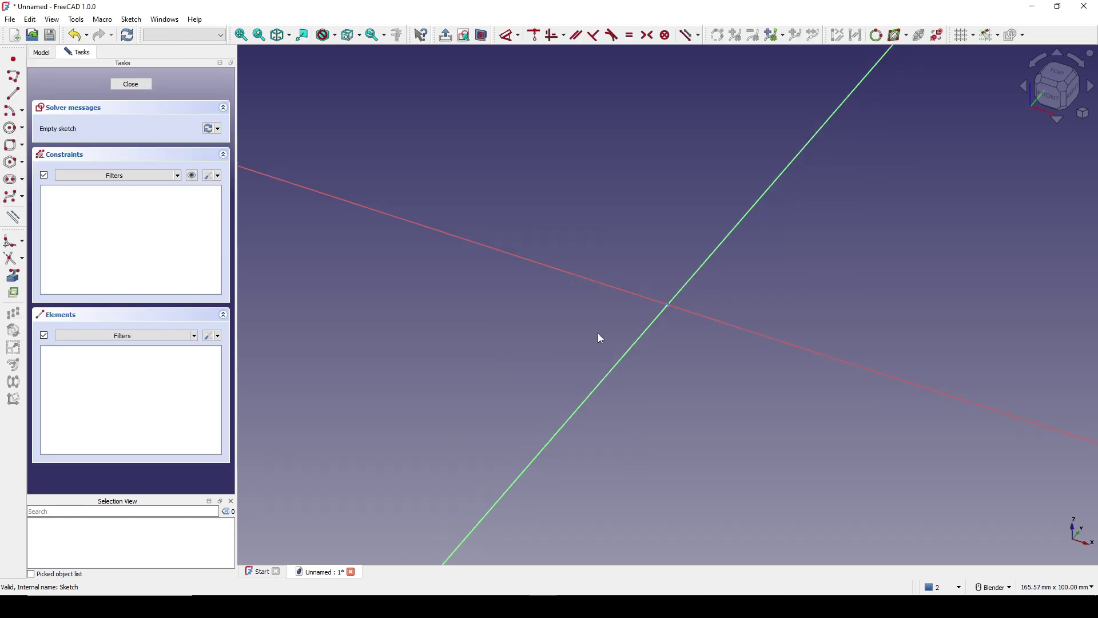
pyautogui.click(21, 145)
# Draw a rounded rectangle roughly around the sketch origin.
pyautogui.click(86, 171)
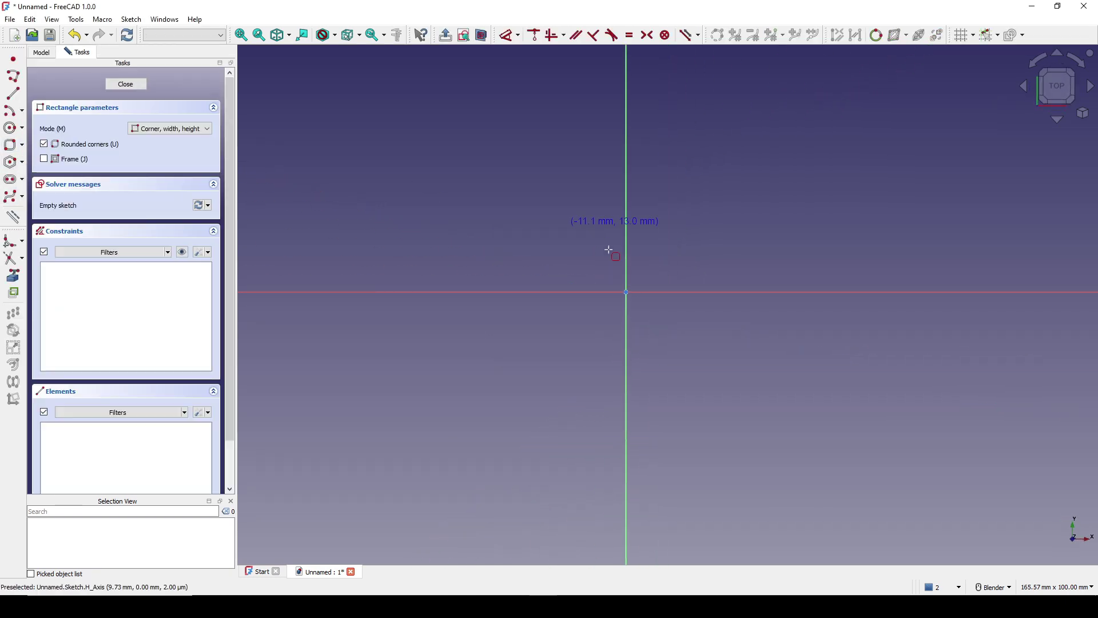
pyautogui.click(472, 159)
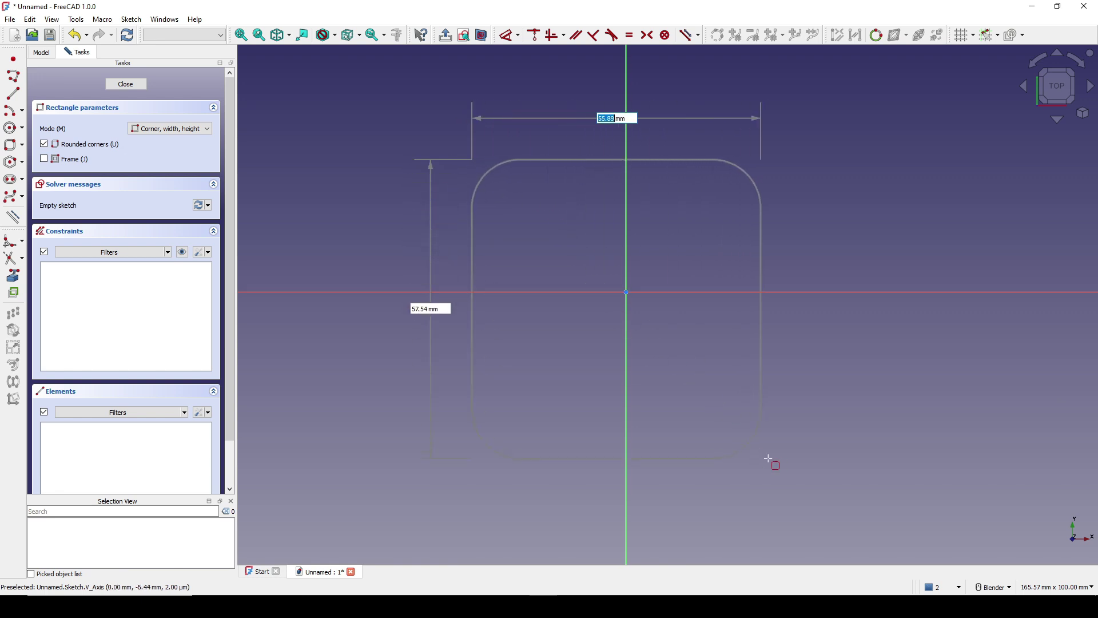
pyautogui.click(797, 469)
pyautogui.click(771, 447)
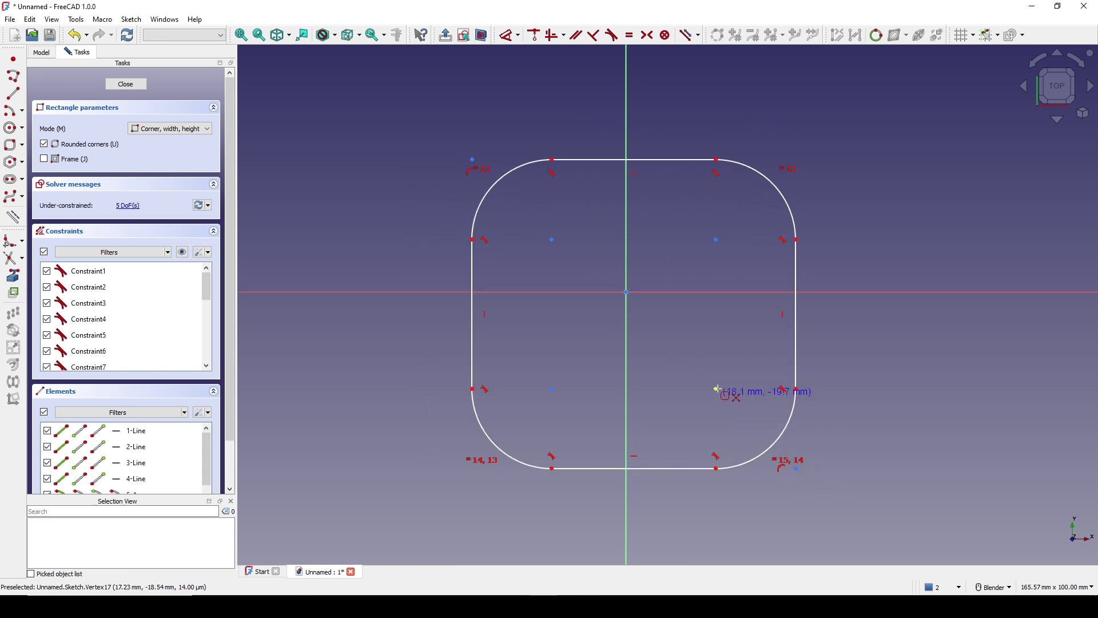
pyautogui.press('Escape')
pyautogui.keyDown('shift'); pyautogui.moveTo(743, 350); pyautogui.dragTo(705, 340, button='middle'); pyautogui.keyUp('shift')
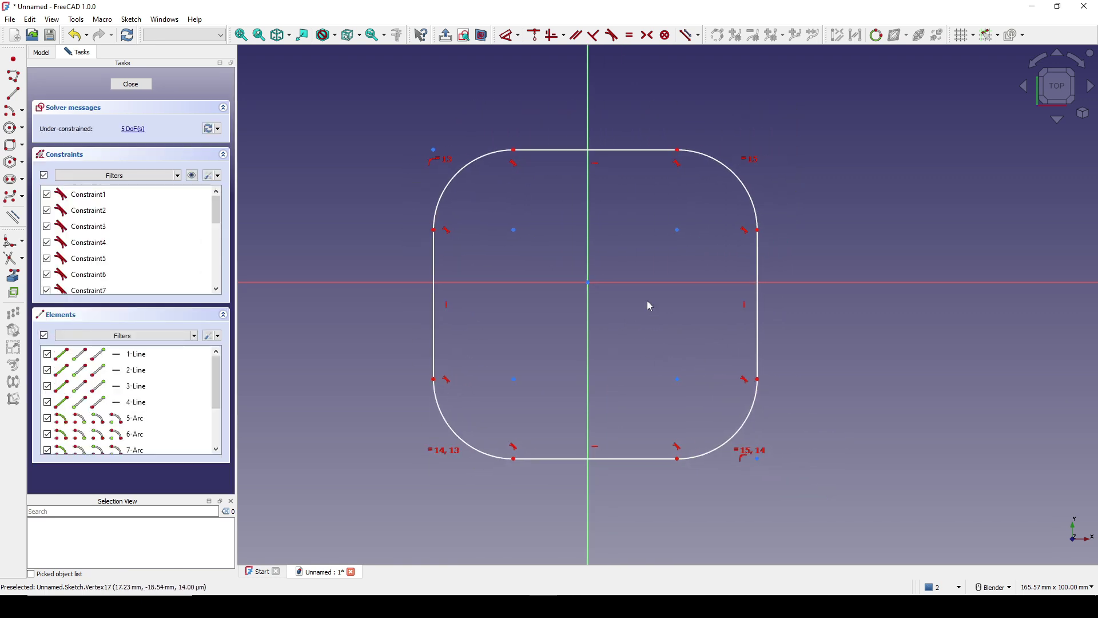
# Dimension the top-right corner arc with a 10 mm radius.
pyautogui.click(738, 182)
pyautogui.press('d')
pyautogui.click(801, 142)
pyautogui.write('10')
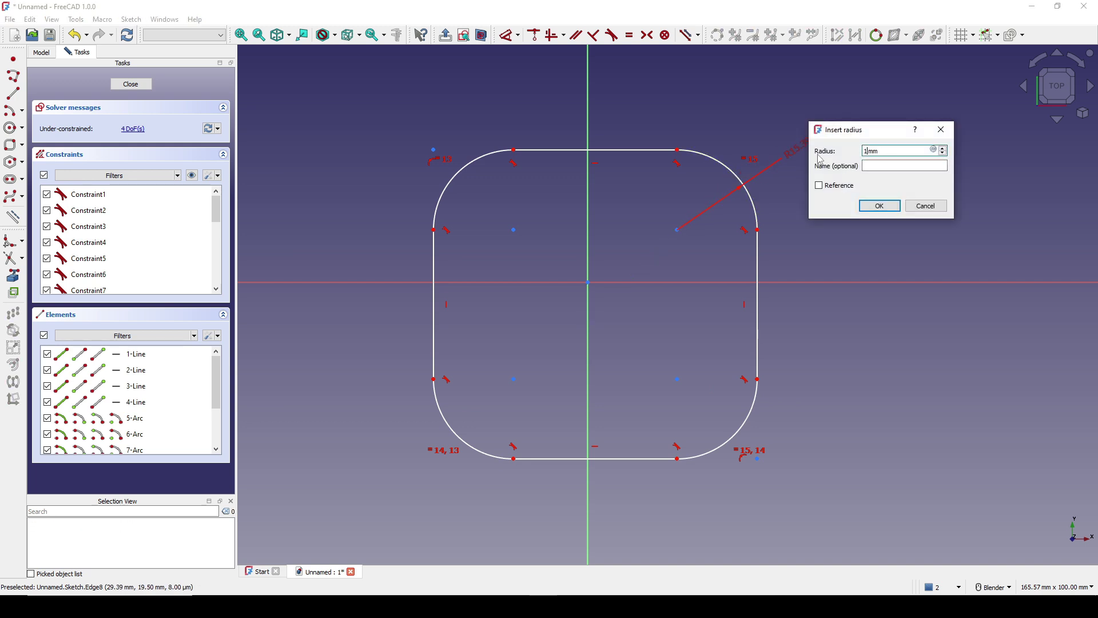
pyautogui.press('Return')
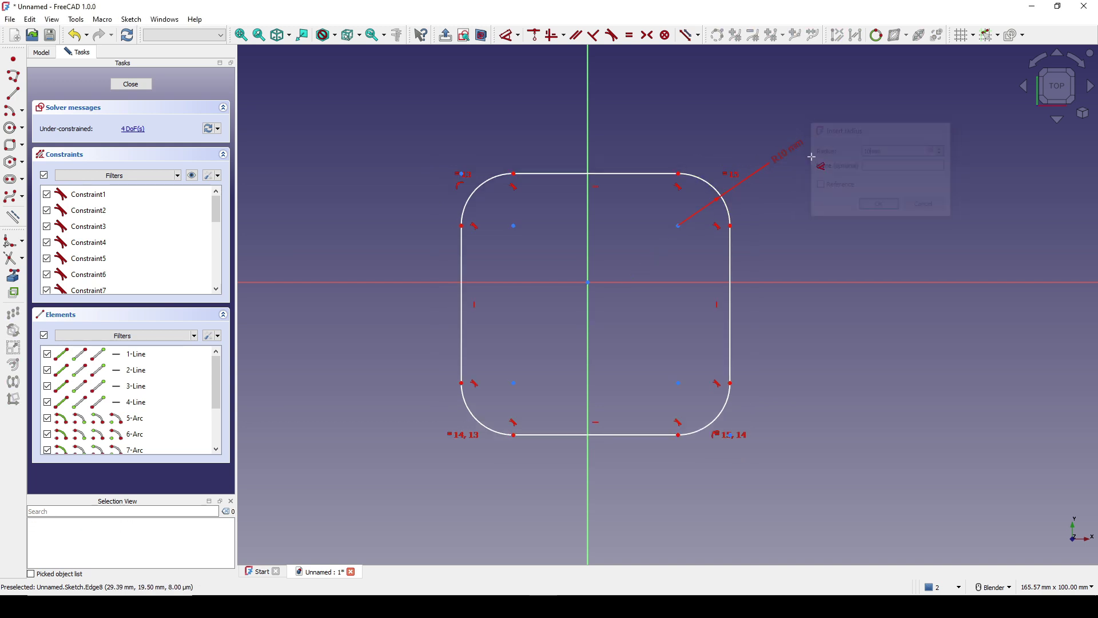
pyautogui.keyDown('shift'); pyautogui.moveTo(644, 219); pyautogui.dragTo(637, 211, button='middle'); pyautogui.keyUp('shift')
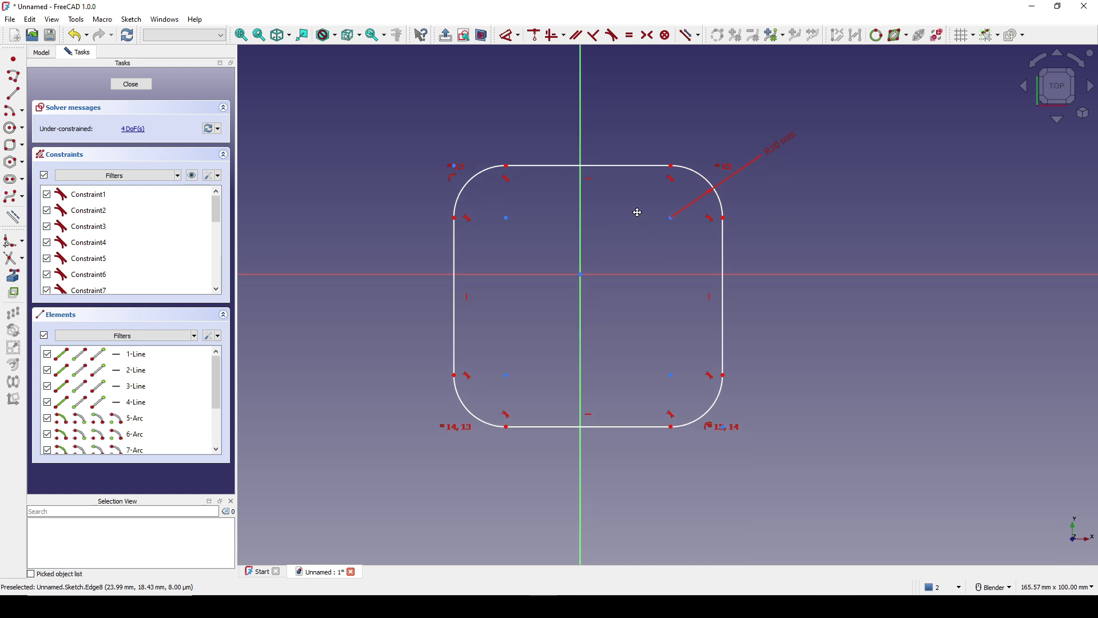
# Make the top and right edges equal and the corner arc centres symmetric about the origin.
pyautogui.click(619, 171)
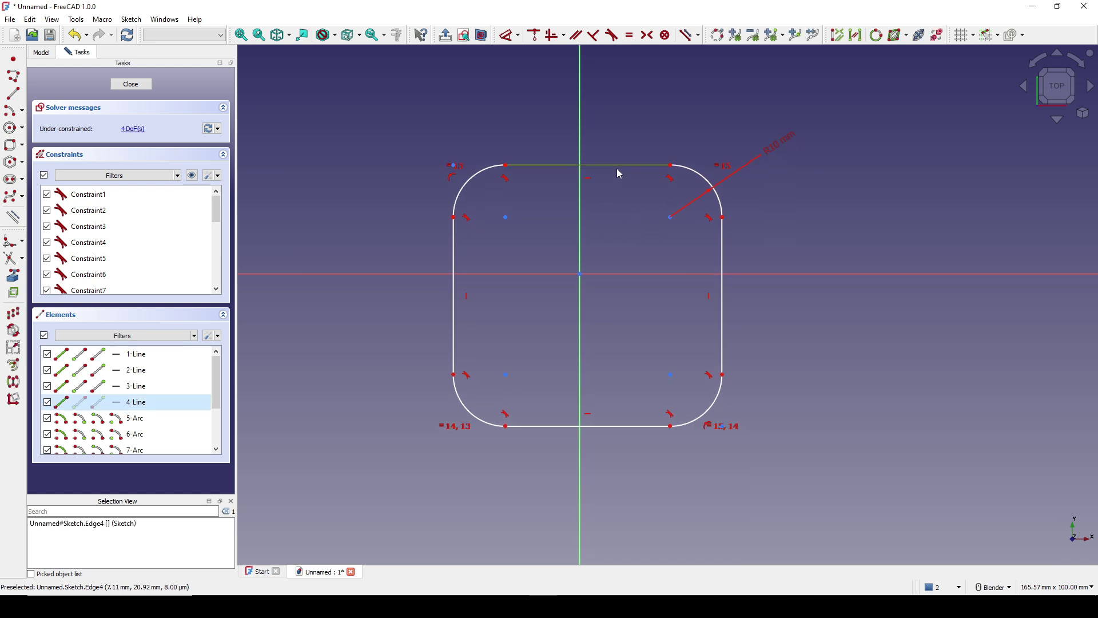
pyautogui.click(722, 265)
pyautogui.press('e')
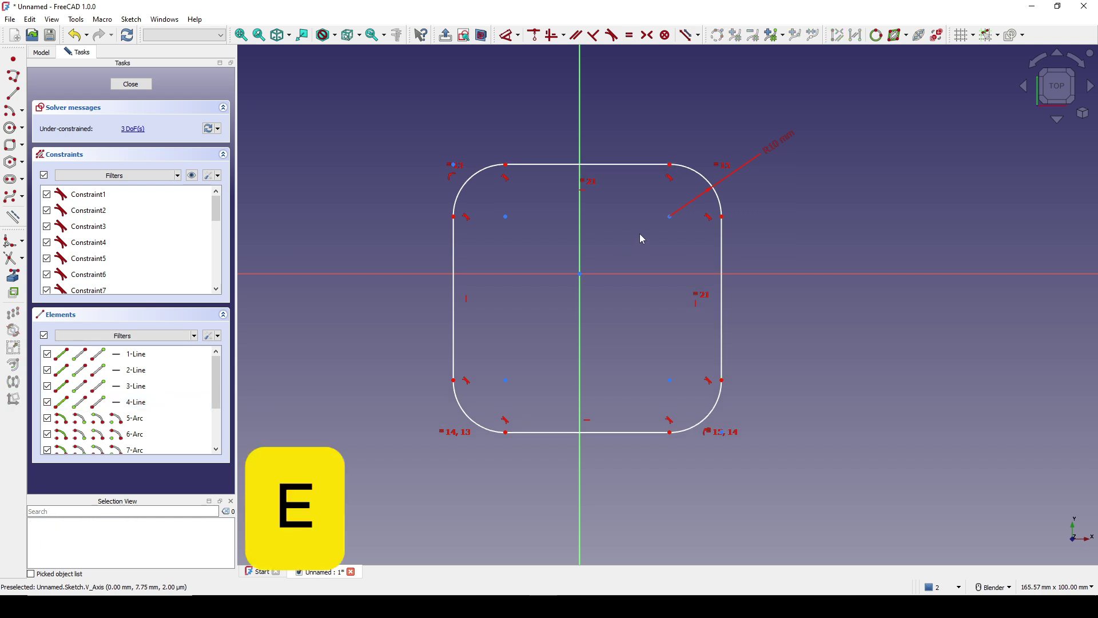
pyautogui.click(502, 205)
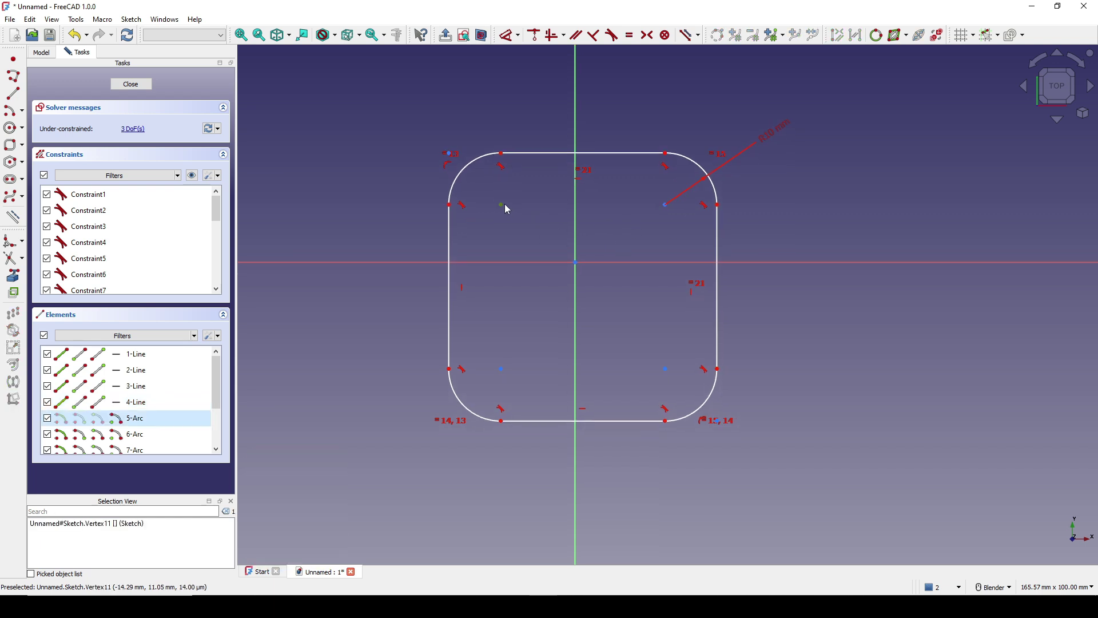
pyautogui.click(666, 369)
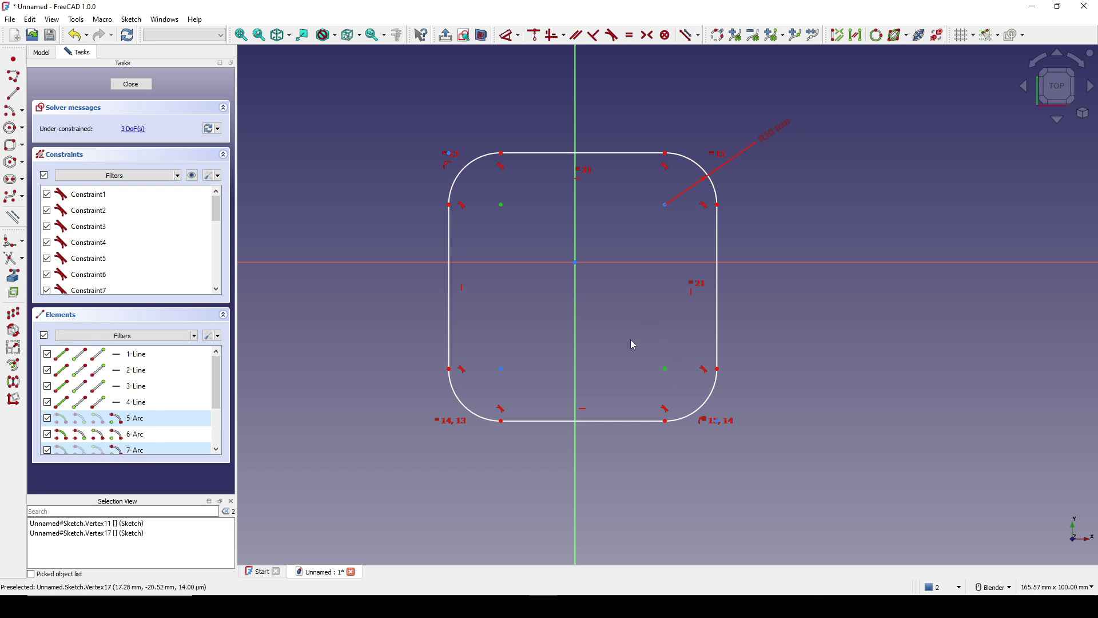
pyautogui.click(578, 267)
pyautogui.press('s')
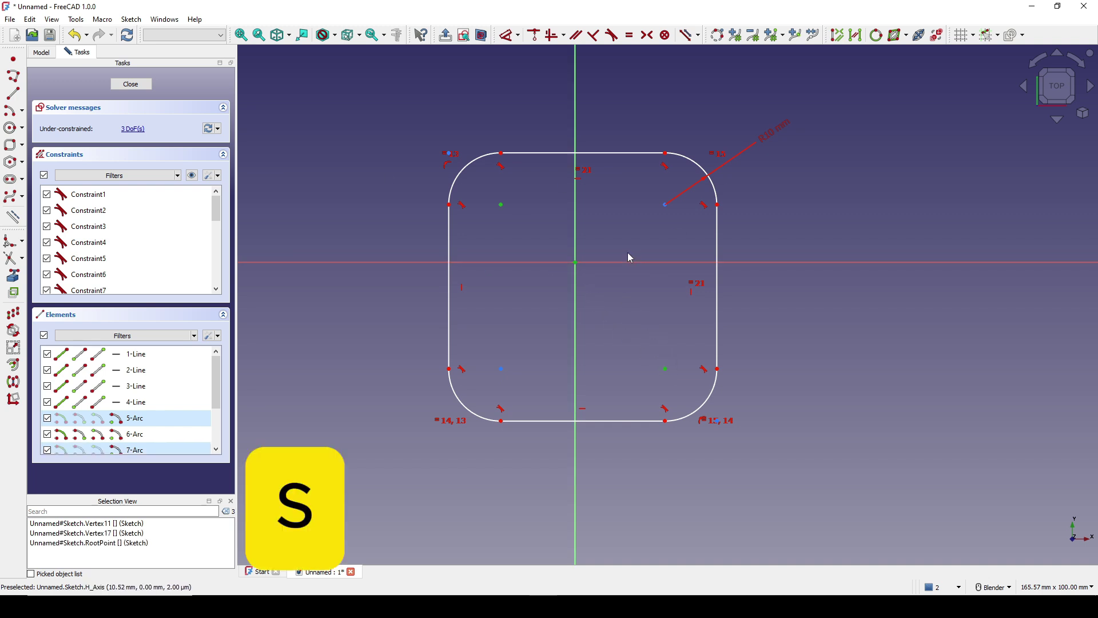
pyautogui.keyDown('shift'); pyautogui.moveTo(611, 205); pyautogui.dragTo(603, 244, button='middle'); pyautogui.keyUp('shift')
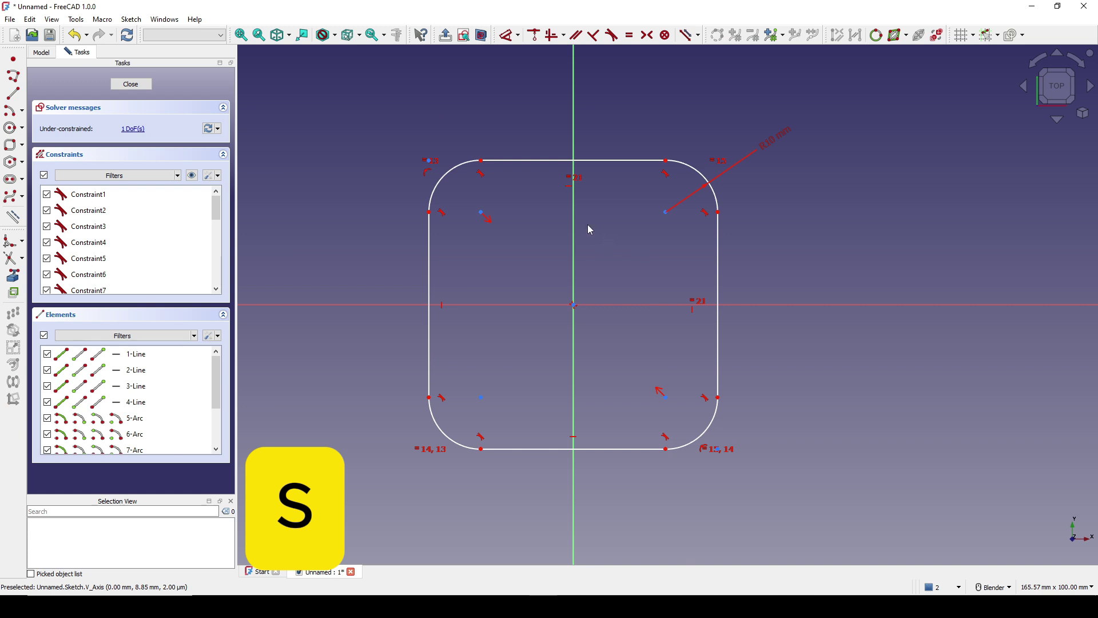
# Set the horizontal width between the left and right edges to 250 mm.
pyautogui.press('d')
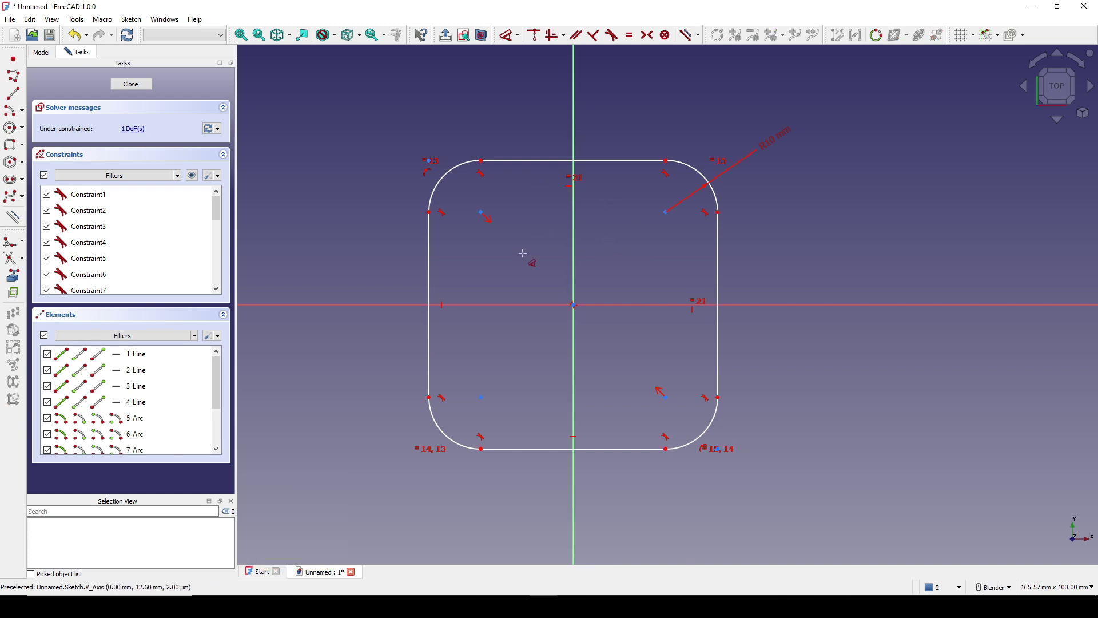
pyautogui.click(429, 269)
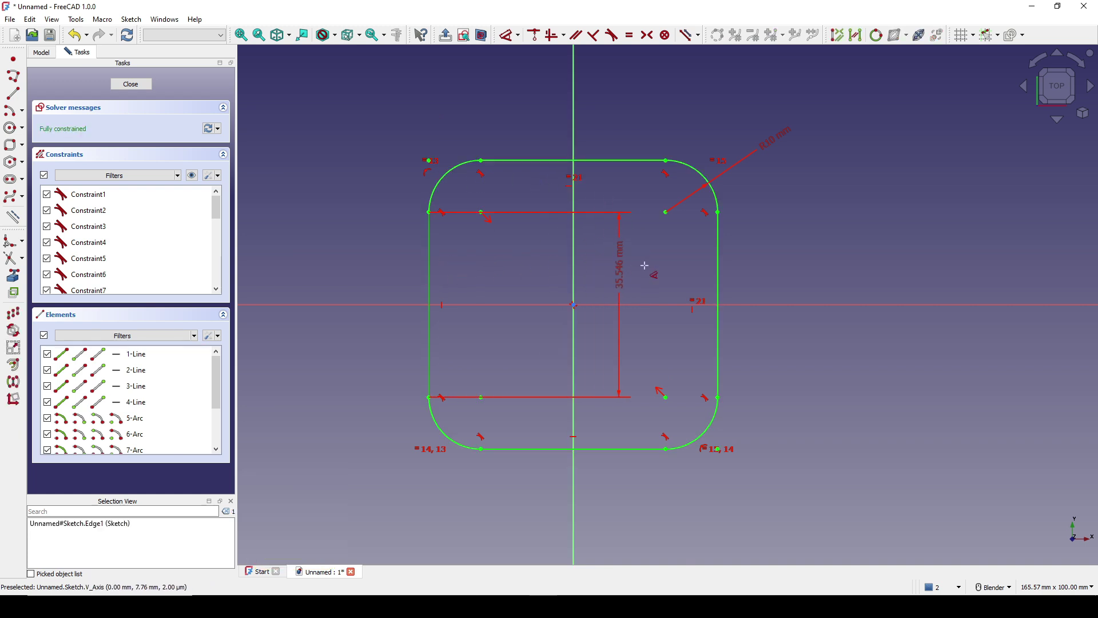
pyautogui.click(715, 271)
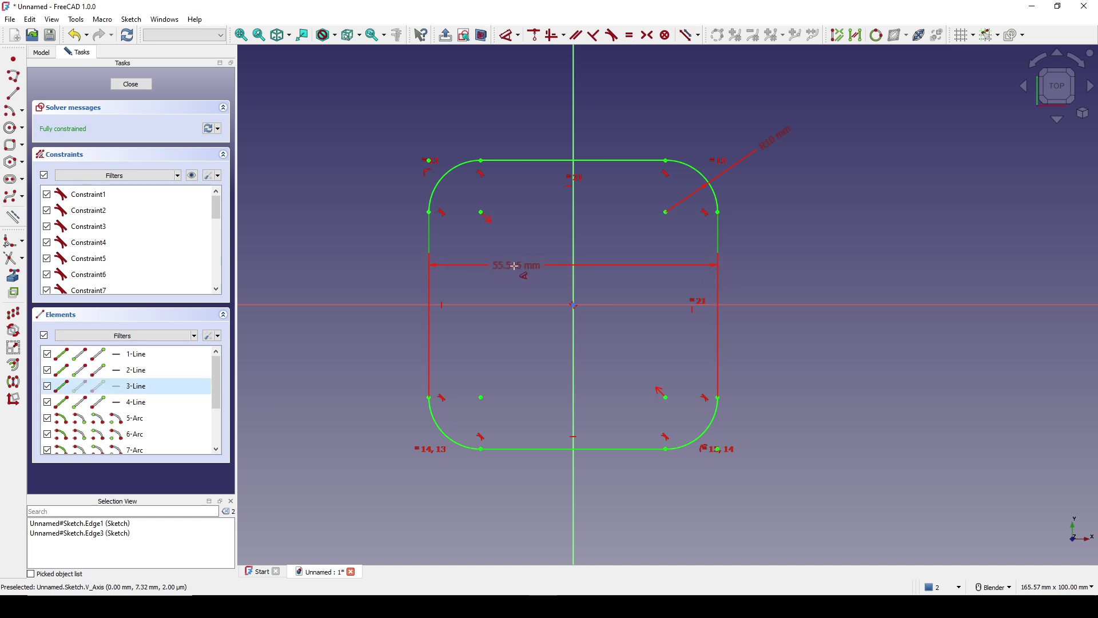
pyautogui.click(497, 385)
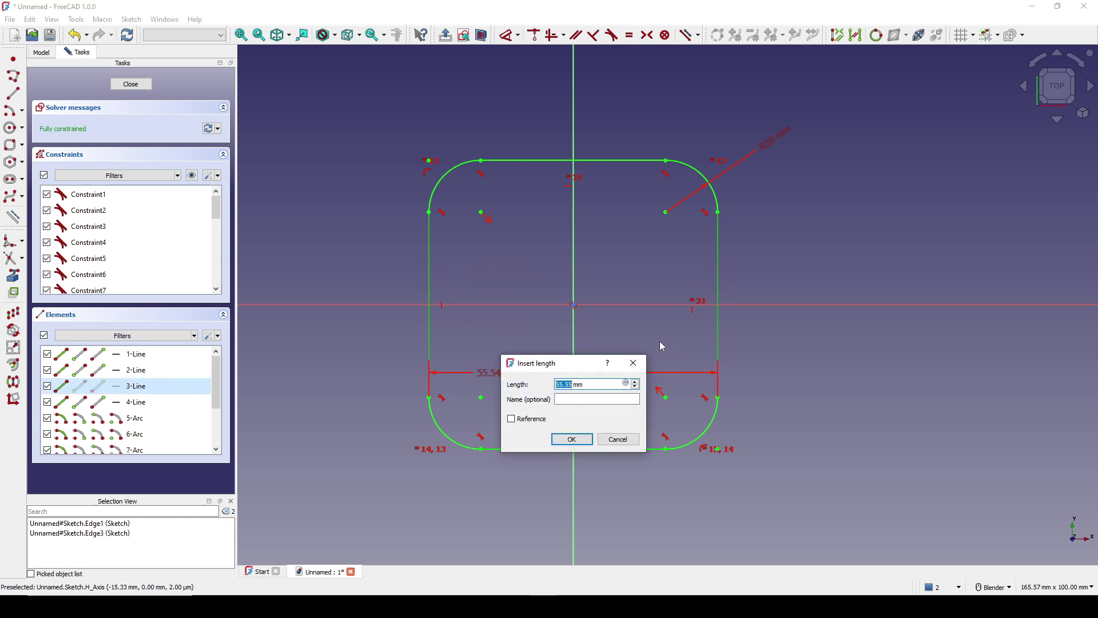
pyautogui.write('250')
pyautogui.press('Return')
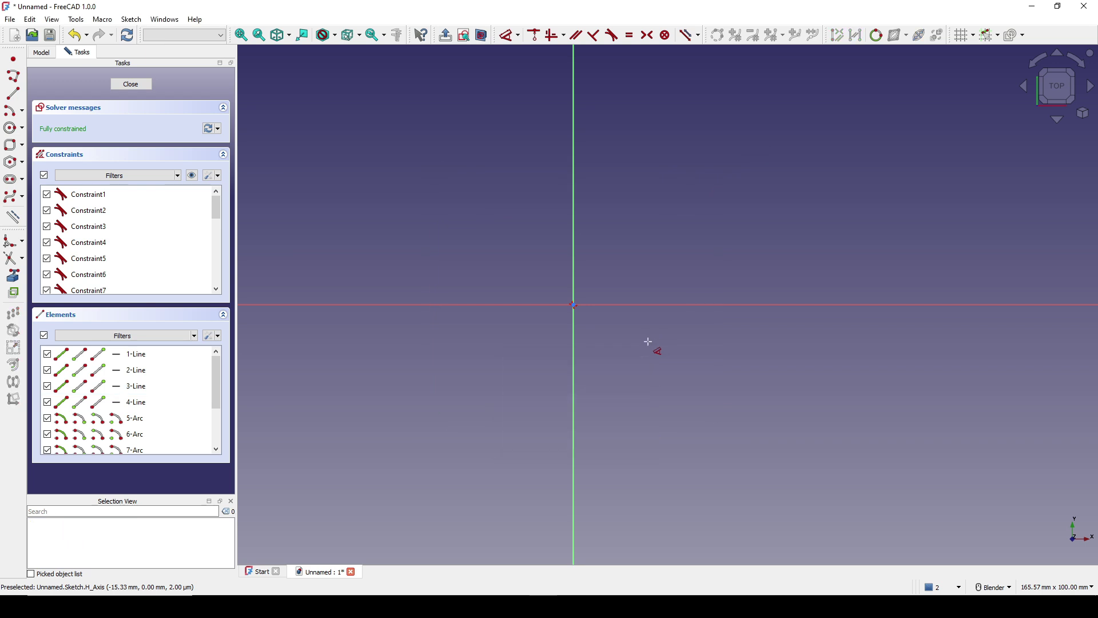
# Move the 250 mm dimension below the plate and close the finished sketch.
pyautogui.scroll(-5, 650, 344)
pyautogui.scroll(-3, 648, 342)
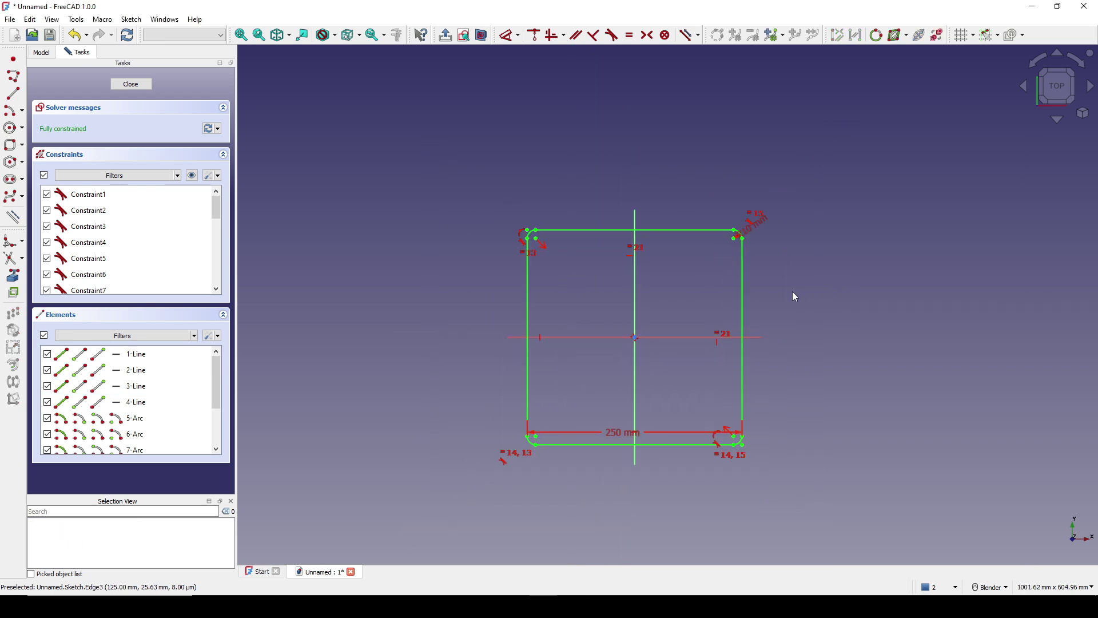
pyautogui.keyDown('shift'); pyautogui.moveTo(730, 279); pyautogui.dragTo(702, 275, button='middle'); pyautogui.keyUp('shift')
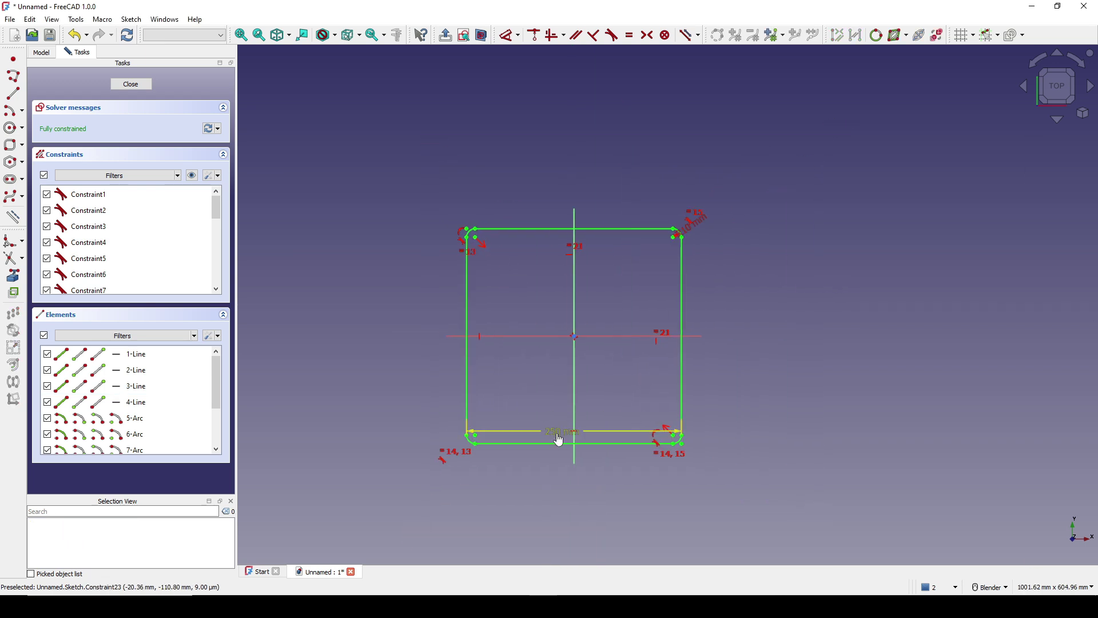
pyautogui.moveTo(559, 438); pyautogui.dragTo(564, 493)
pyautogui.keyDown('shift'); pyautogui.moveTo(564, 493); pyautogui.dragTo(578, 483, button='middle'); pyautogui.keyUp('shift')
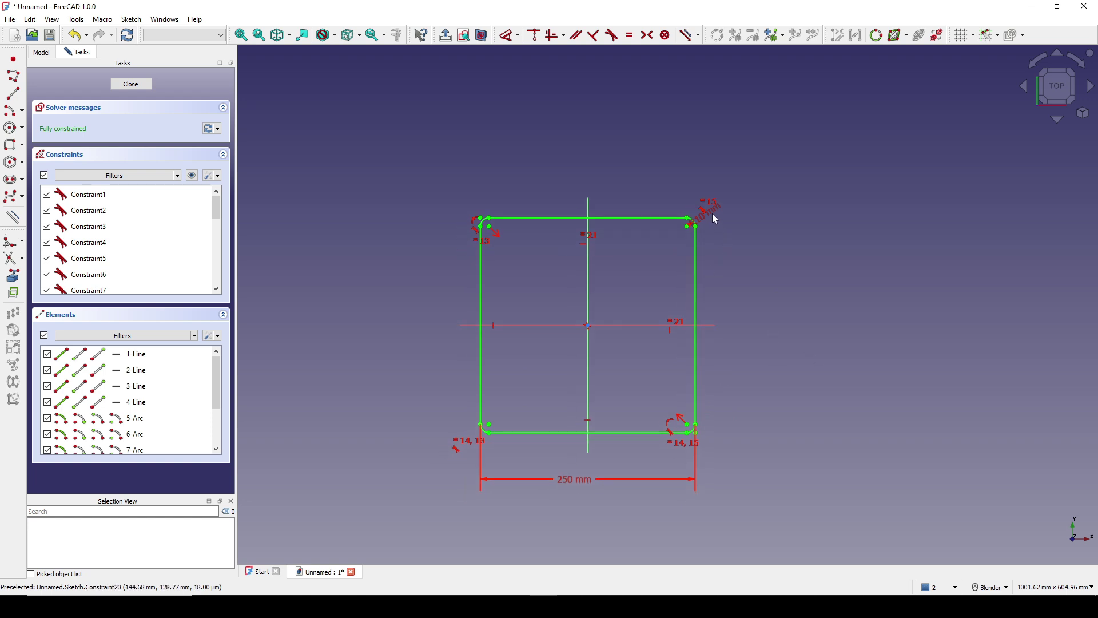
pyautogui.scroll(1, 734, 254)
pyautogui.keyDown('shift'); pyautogui.moveTo(777, 254); pyautogui.dragTo(781, 232, button='middle'); pyautogui.keyUp('shift')
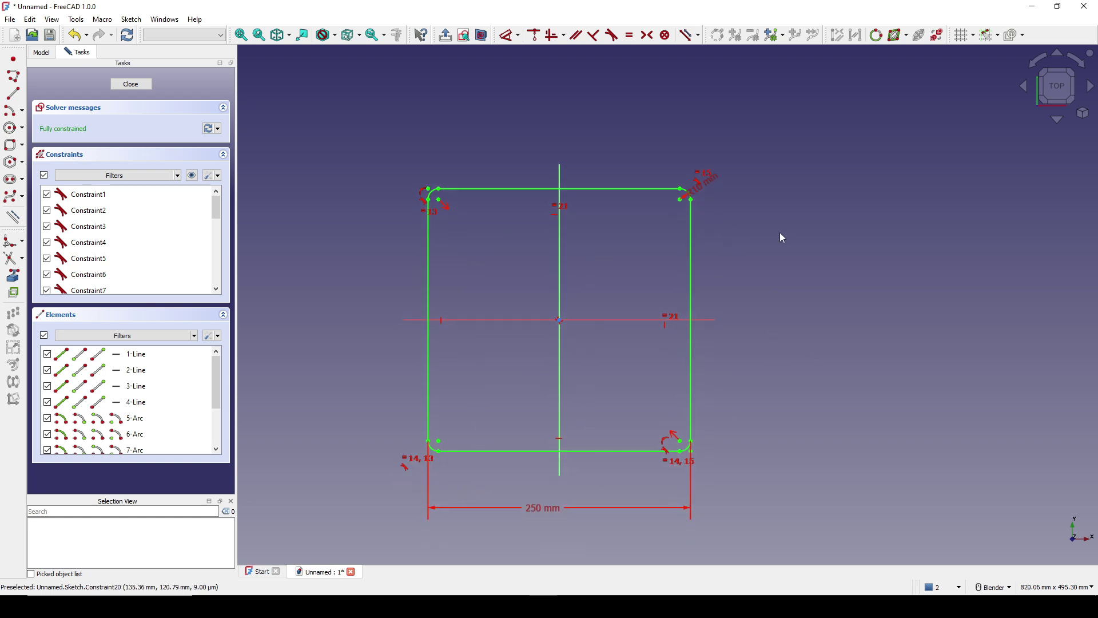
pyautogui.click(131, 85)
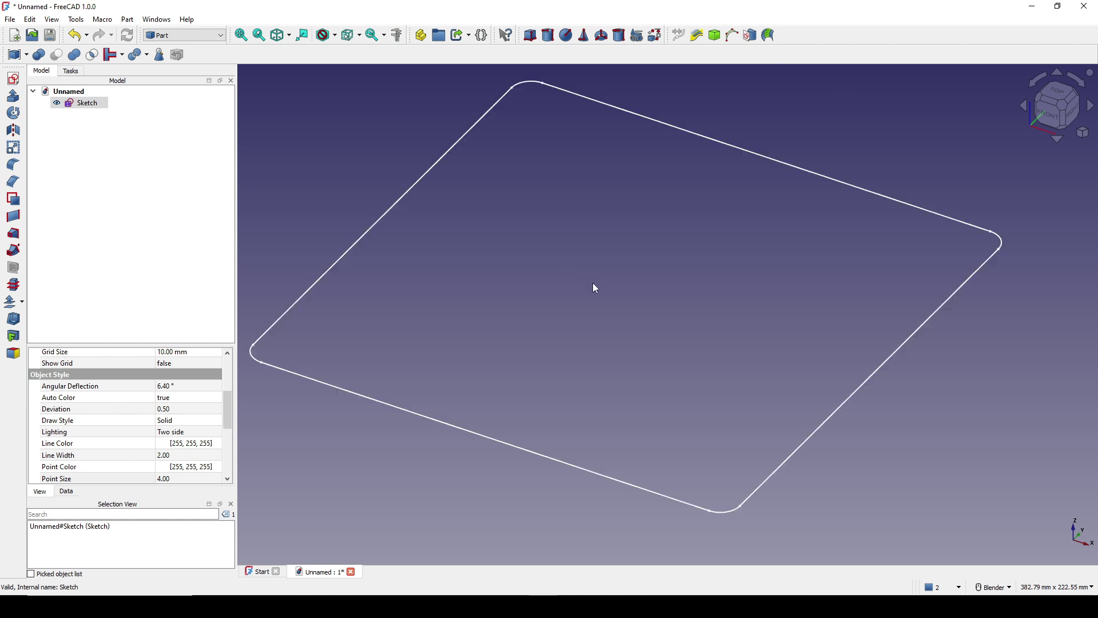
# Extrude the sketch 20 mm along negative Z into a solid plate.
pyautogui.click(13, 95)
pyautogui.click(68, 250)
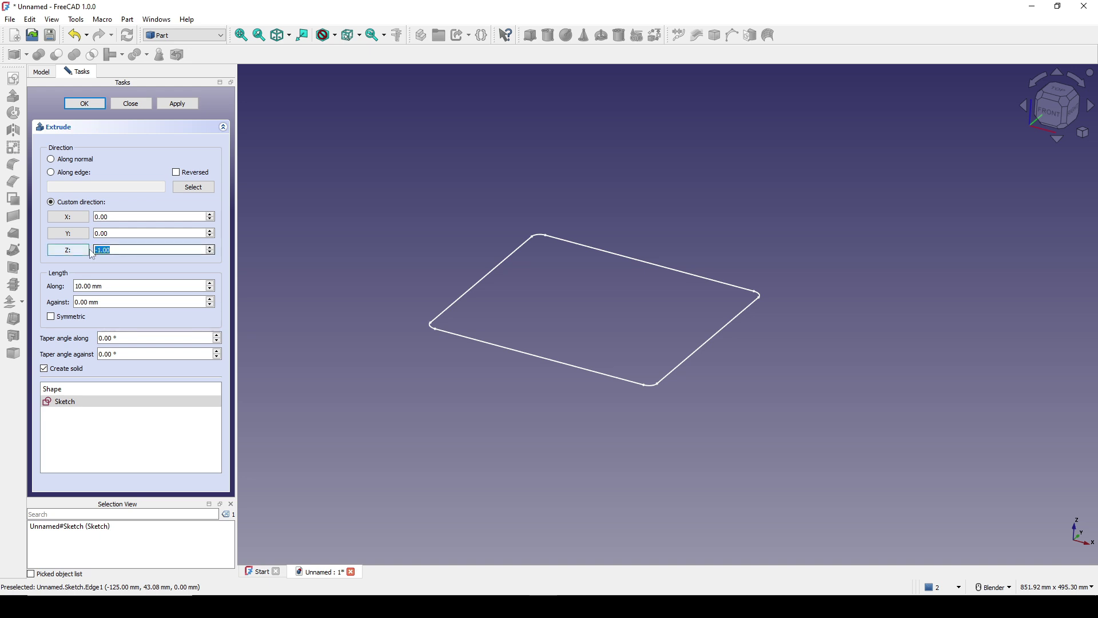
pyautogui.click(116, 286)
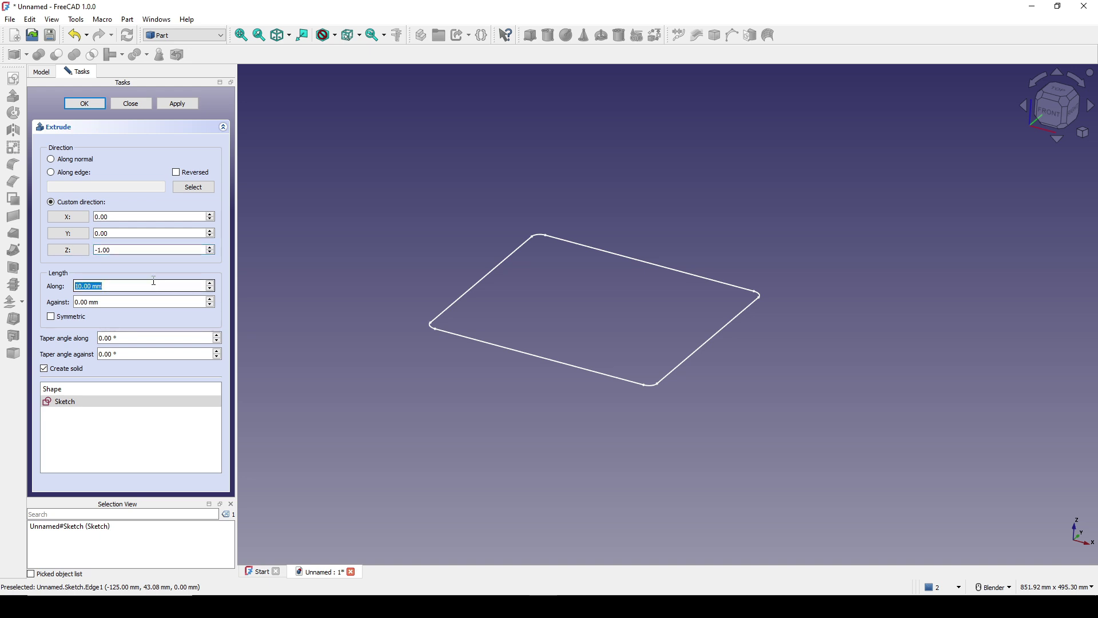
pyautogui.write('20')
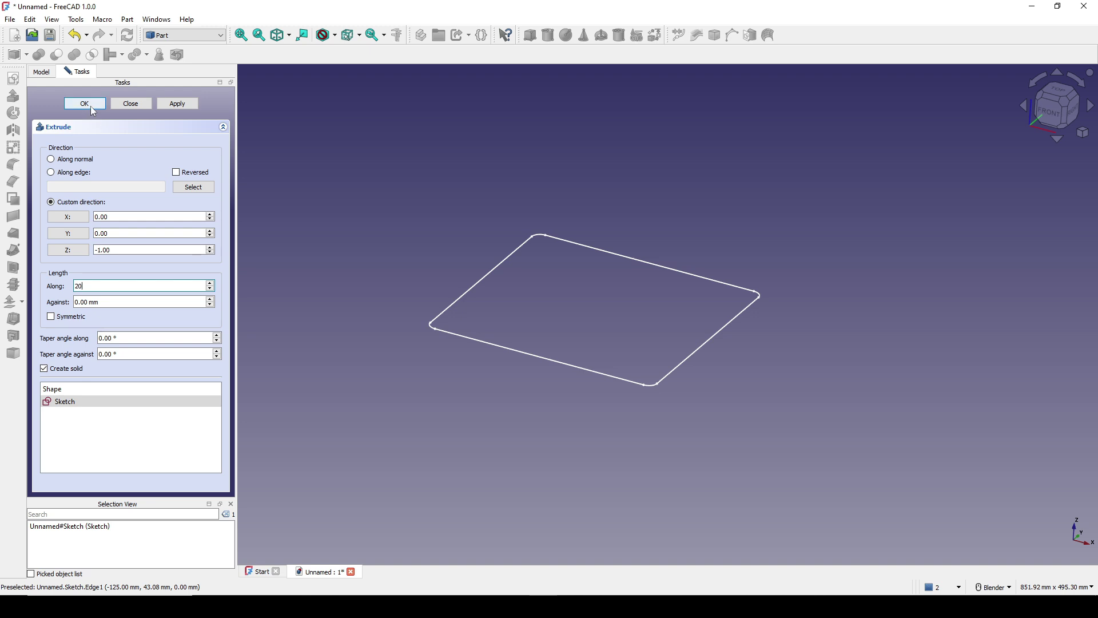
pyautogui.click(85, 103)
# Orbit the plate, view it from the top, and begin a screen capture.
pyautogui.moveTo(779, 165); pyautogui.dragTo(681, 343, button='middle')
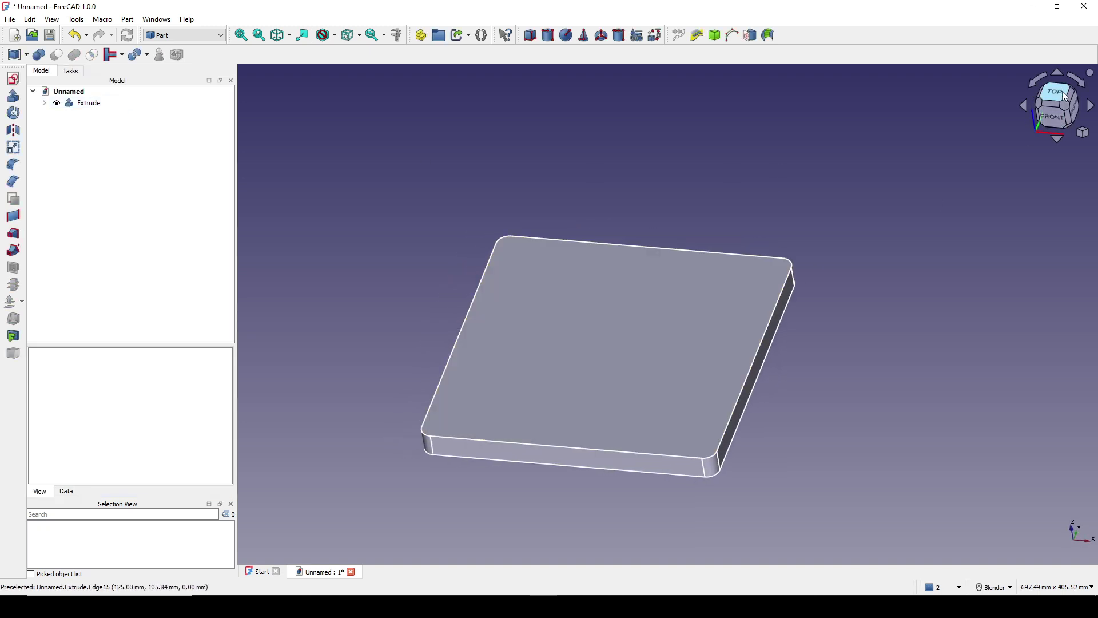
pyautogui.click(1063, 91)
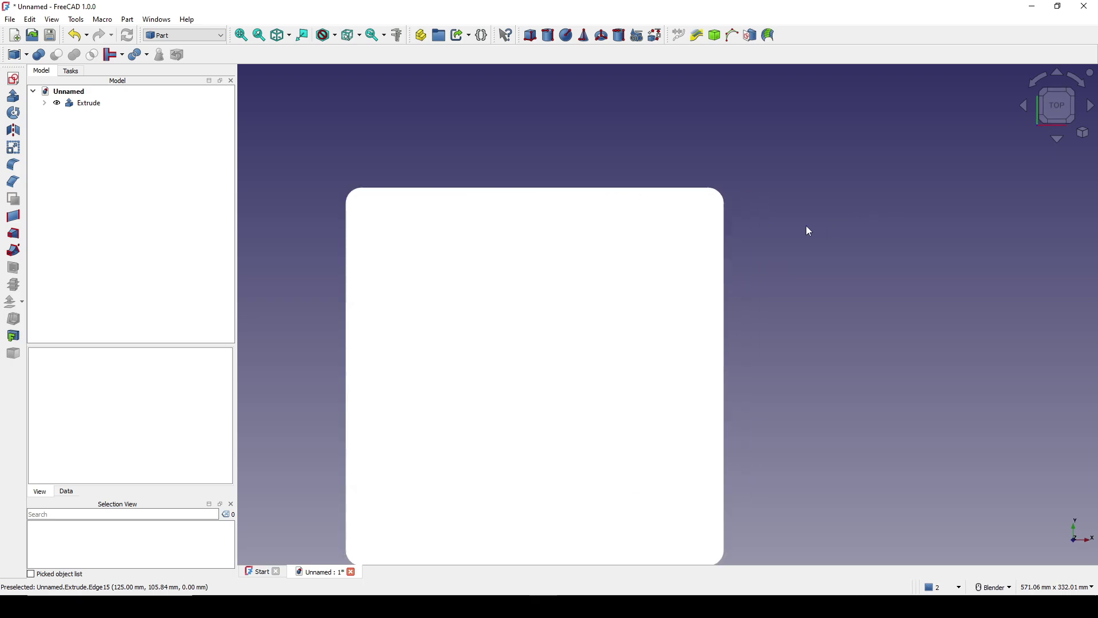
pyautogui.press('Print')
pyautogui.moveTo(292, 145)
pyautogui.mouseDown()
pyautogui.moveTo(827, 552)
pyautogui.moveTo(822, 589)
pyautogui.mouseUp()
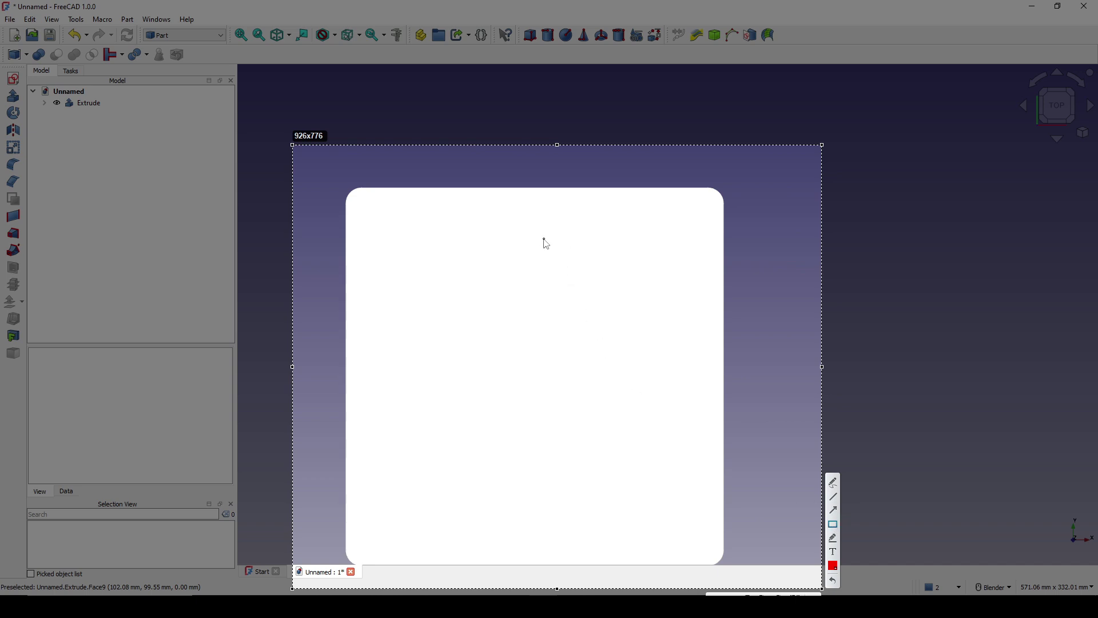
pyautogui.moveTo(533, 234)
pyautogui.mouseDown()
pyautogui.moveTo(630, 326)
pyautogui.moveTo(705, 367)
pyautogui.mouseUp()
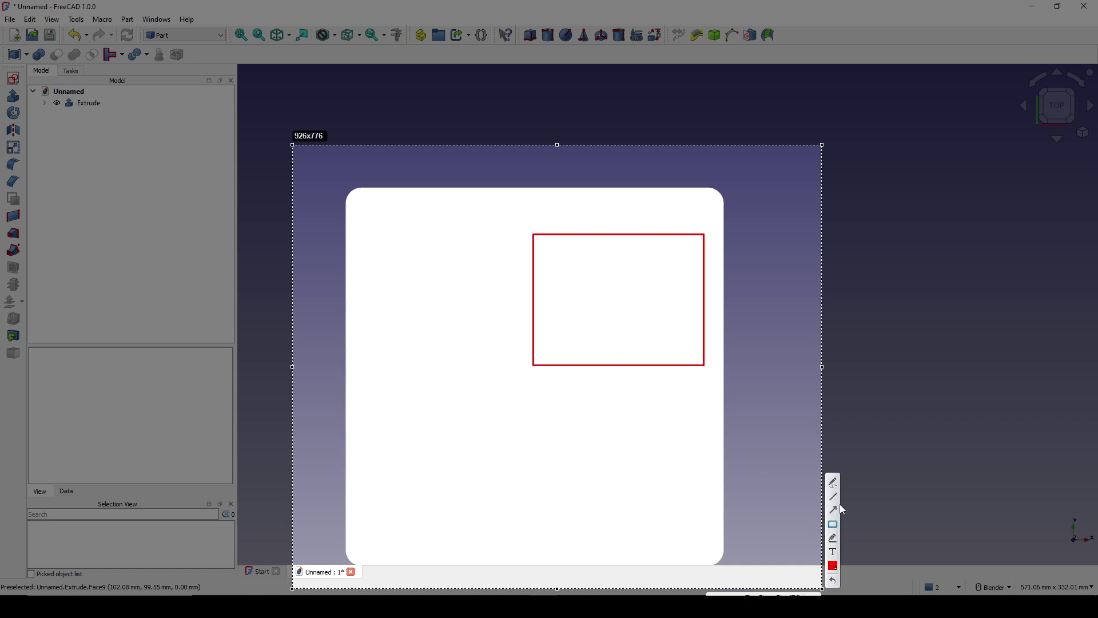
pyautogui.click(834, 485)
pyautogui.moveTo(621, 355)
pyautogui.mouseDown()
pyautogui.moveTo(620, 437)
pyautogui.moveTo(639, 476)
pyautogui.moveTo(644, 436)
pyautogui.mouseUp()
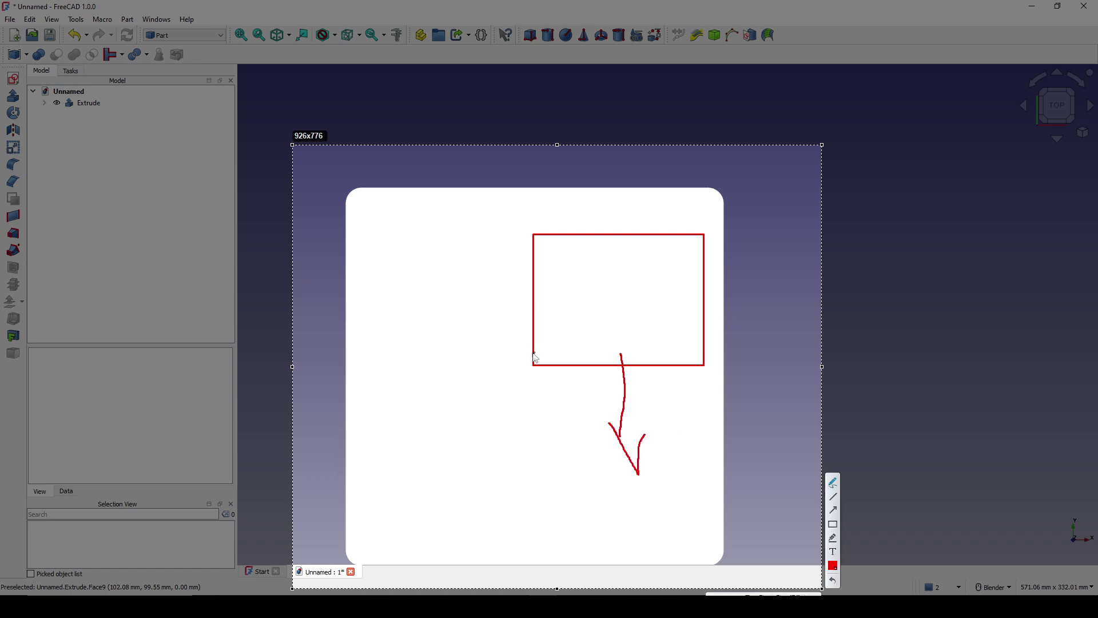
pyautogui.moveTo(525, 414)
pyautogui.mouseDown()
pyautogui.moveTo(476, 414)
pyautogui.moveTo(463, 430)
pyautogui.moveTo(492, 433)
pyautogui.mouseUp()
pyautogui.hotkey('ctrl', 'z')
pyautogui.hotkey('ctrl', 'z')
pyautogui.hotkey('ctrl', 'z')
pyautogui.hotkey('ctrl', 'z')
pyautogui.hotkey('ctrl', 'z')
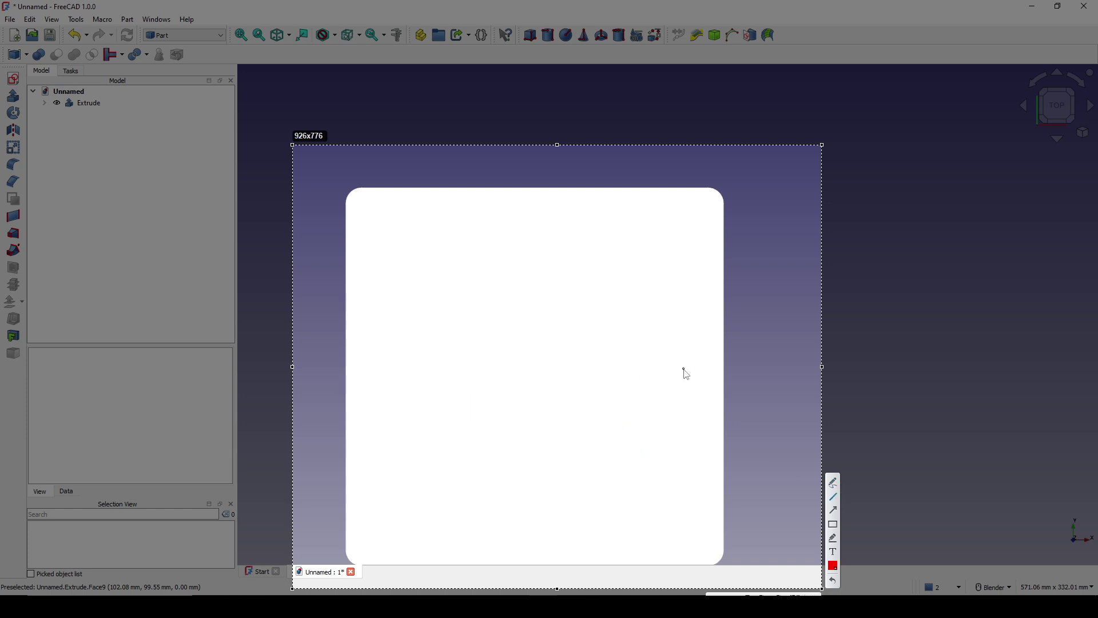
pyautogui.moveTo(689, 370); pyautogui.dragTo(689, 228)
pyautogui.moveTo(587, 379); pyautogui.dragTo(587, 361)
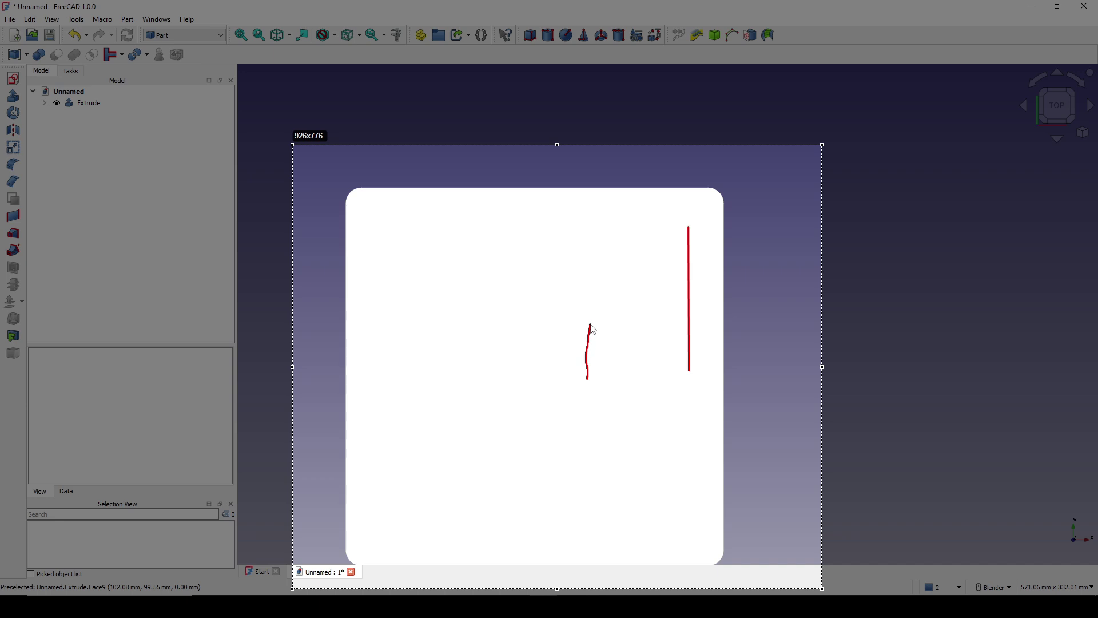
pyautogui.moveTo(664, 229); pyautogui.dragTo(664, 228)
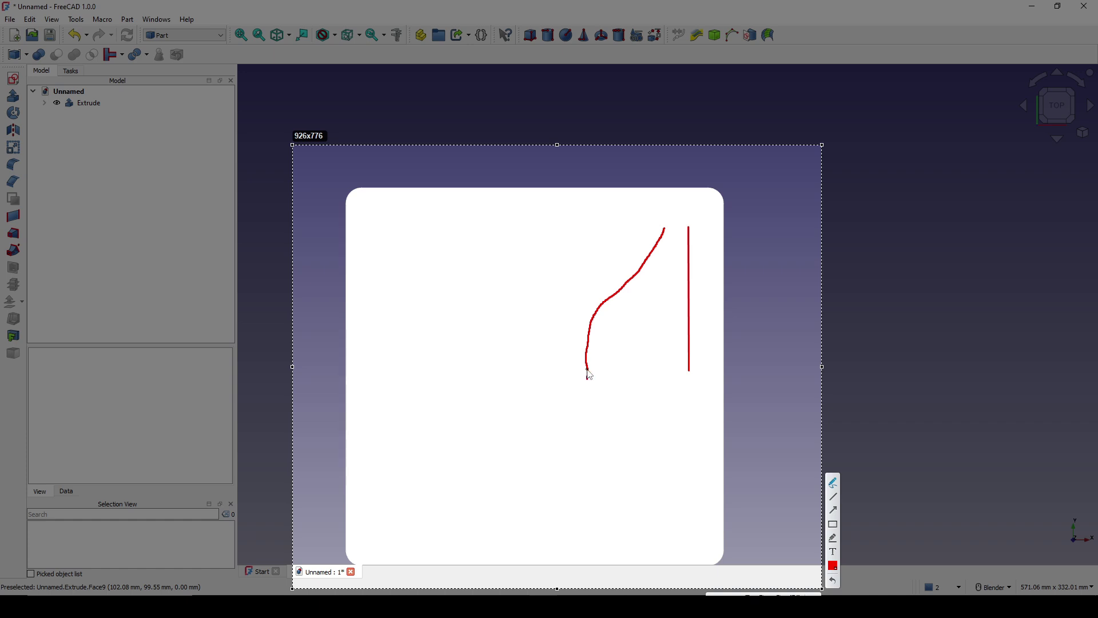
pyautogui.moveTo(588, 372); pyautogui.dragTo(593, 347)
pyautogui.moveTo(601, 305); pyautogui.dragTo(606, 304)
pyautogui.click(623, 287)
pyautogui.click(638, 276)
pyautogui.click(647, 260)
pyautogui.click(690, 371)
pyautogui.moveTo(689, 351); pyautogui.dragTo(690, 350)
pyautogui.moveTo(691, 292); pyautogui.dragTo(690, 289)
pyautogui.moveTo(687, 240); pyautogui.dragTo(688, 234)
pyautogui.moveTo(689, 371)
pyautogui.mouseDown()
pyautogui.moveTo(600, 364)
pyautogui.moveTo(589, 379)
pyautogui.moveTo(694, 380)
pyautogui.moveTo(683, 365)
pyautogui.mouseUp()
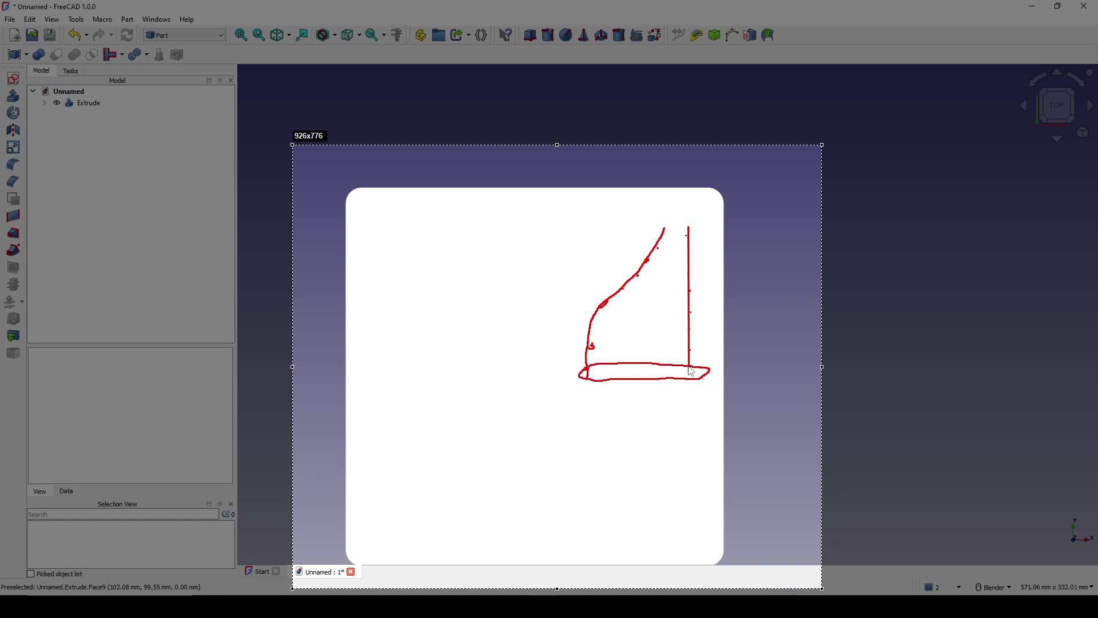
pyautogui.moveTo(607, 345)
pyautogui.mouseDown()
pyautogui.moveTo(587, 347)
pyautogui.moveTo(710, 345)
pyautogui.moveTo(602, 347)
pyautogui.mouseUp()
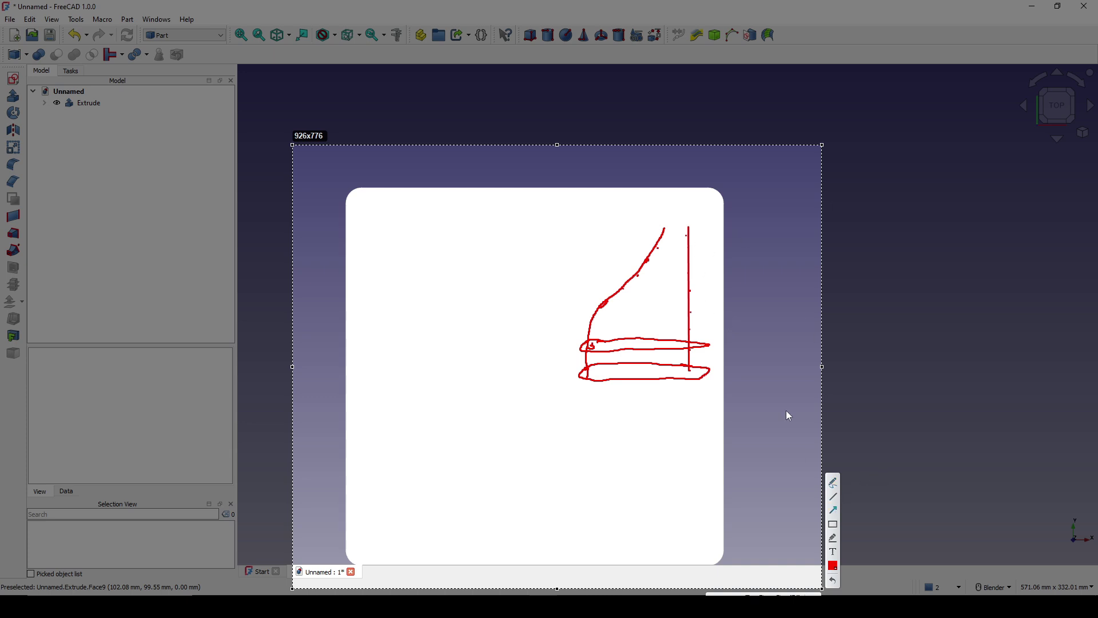
pyautogui.click(771, 301)
pyautogui.moveTo(708, 299); pyautogui.dragTo(697, 301)
pyautogui.moveTo(744, 382); pyautogui.dragTo(711, 375)
pyautogui.moveTo(779, 253); pyautogui.dragTo(694, 283)
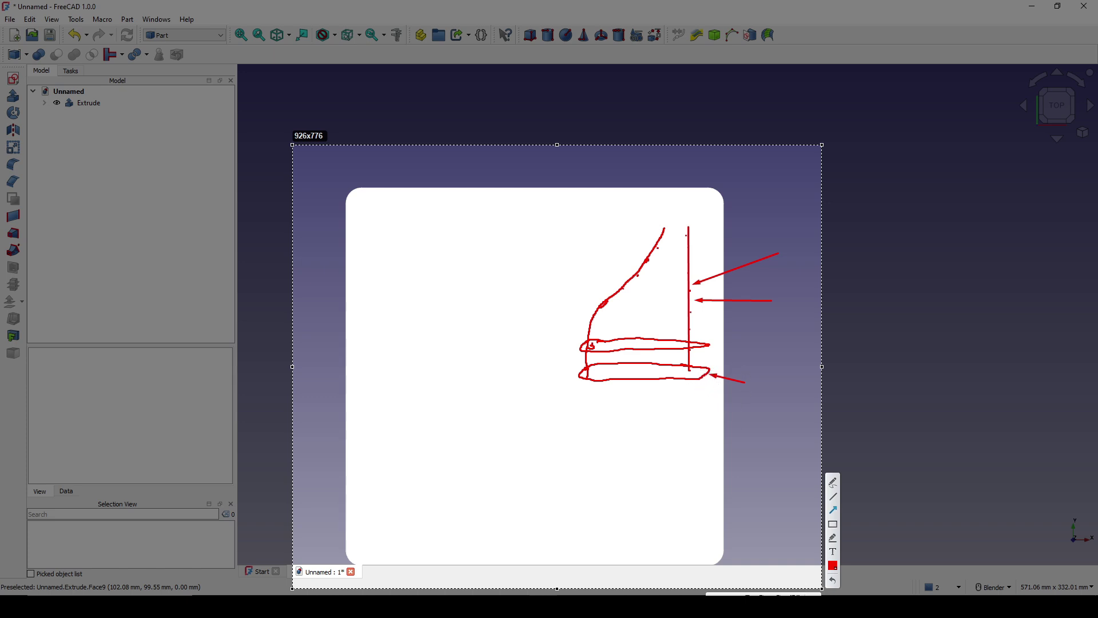
pyautogui.press('Escape')
pyautogui.scroll(-3, 639, 375)
pyautogui.keyDown('shift'); pyautogui.moveTo(653, 369); pyautogui.dragTo(651, 363, button='middle'); pyautogui.keyUp('shift')
pyautogui.scroll(1, 722, 339)
pyautogui.moveTo(722, 340)
pyautogui.keyDown('shift'); pyautogui.mouseDown(button='middle')
pyautogui.moveTo(746, 299)
pyautogui.moveTo(775, 307)
pyautogui.mouseUp(button='middle'); pyautogui.keyUp('shift')
pyautogui.scroll(1, 746, 299)
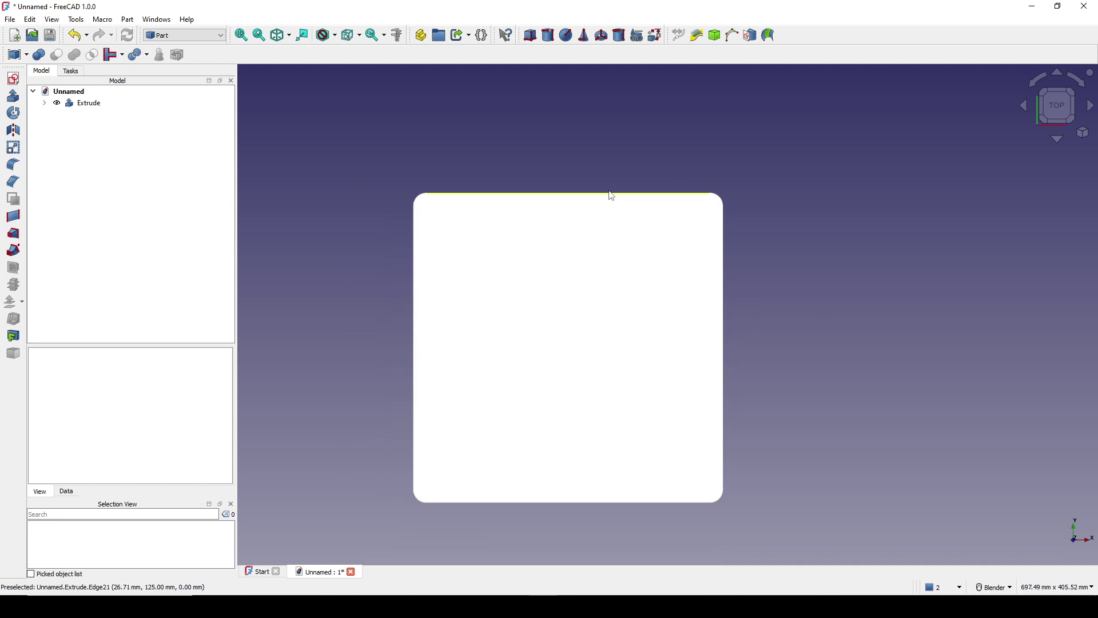
# Create a new XY-plane sketch with a vertical line rising from the horizontal axis at right.
pyautogui.click(14, 79)
pyautogui.click(525, 346)
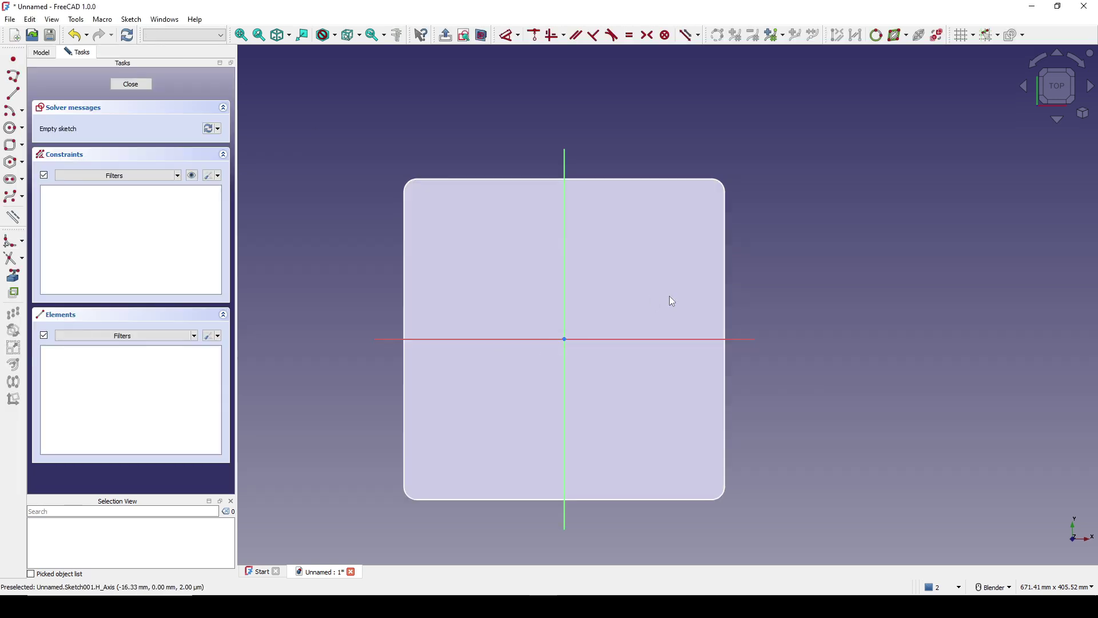
pyautogui.scroll(1, 669, 296)
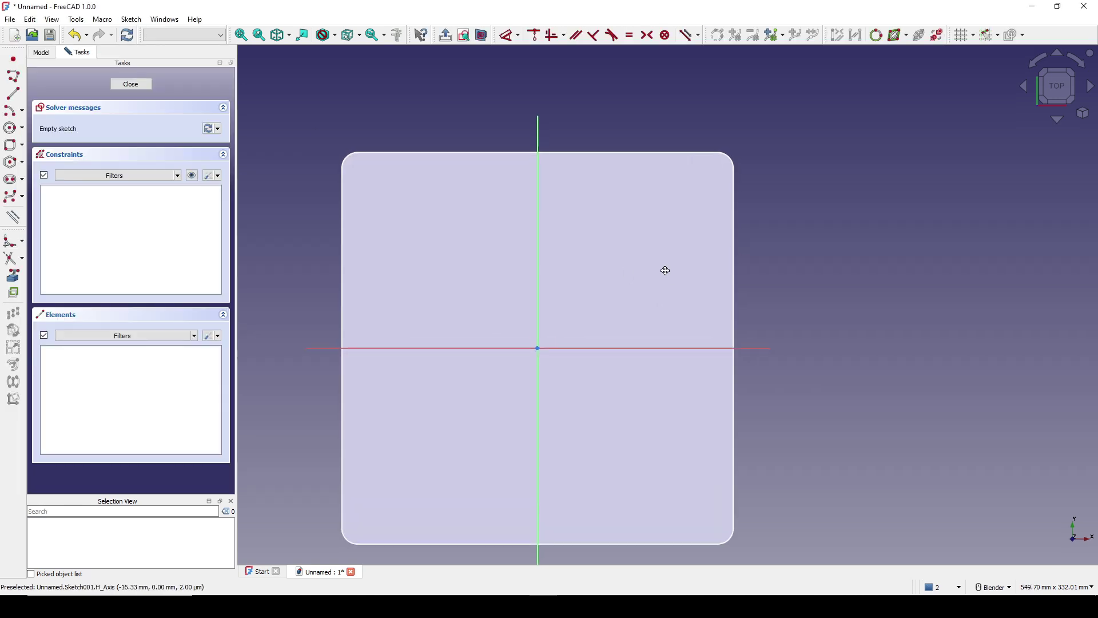
pyautogui.click(13, 93)
pyautogui.click(684, 349)
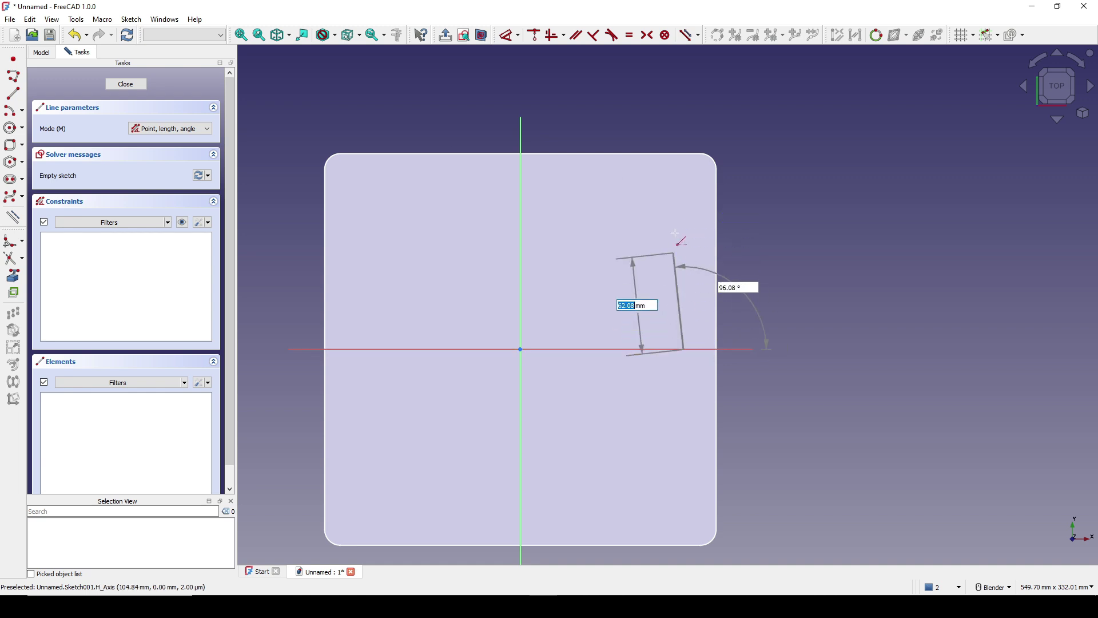
pyautogui.click(684, 204)
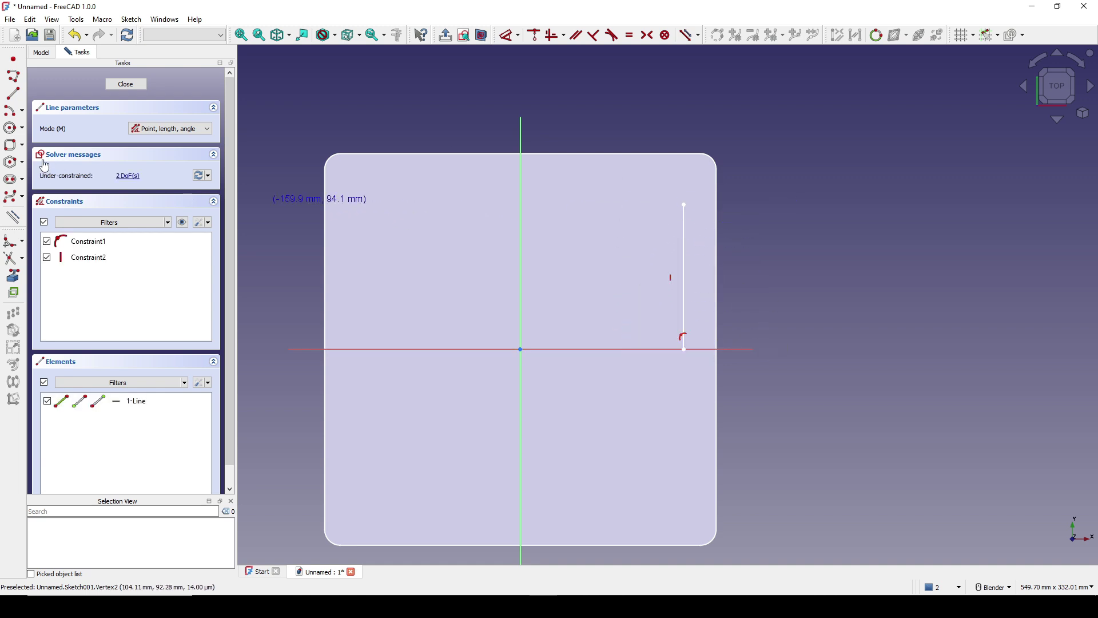
# Draw a four-control-point B-spline curving upward from the horizontal axis beside the line.
pyautogui.click(10, 196)
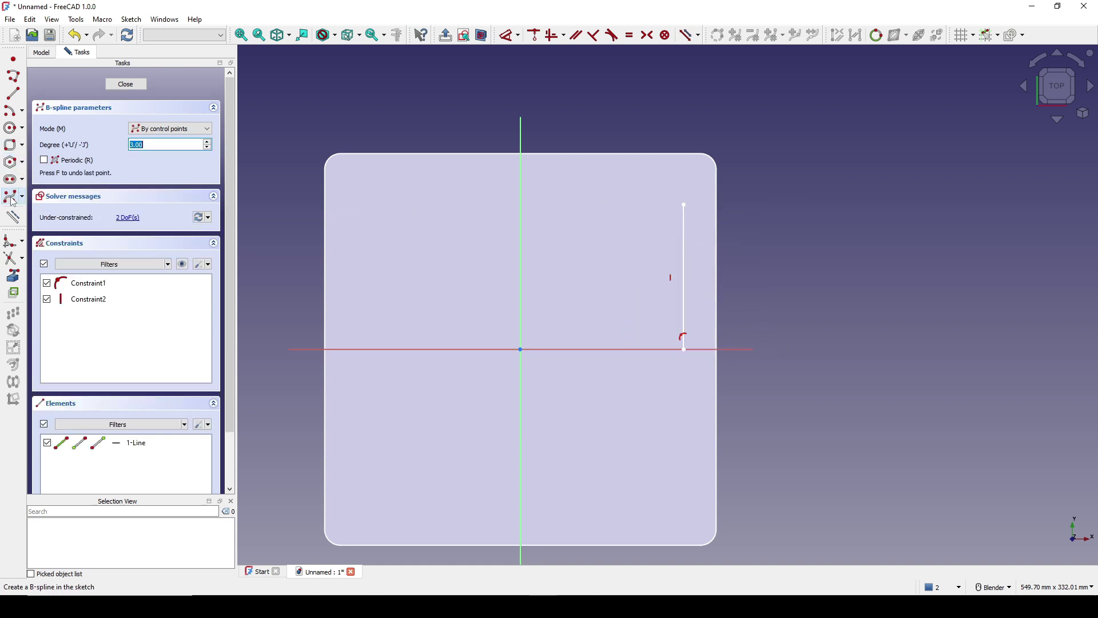
pyautogui.click(597, 349)
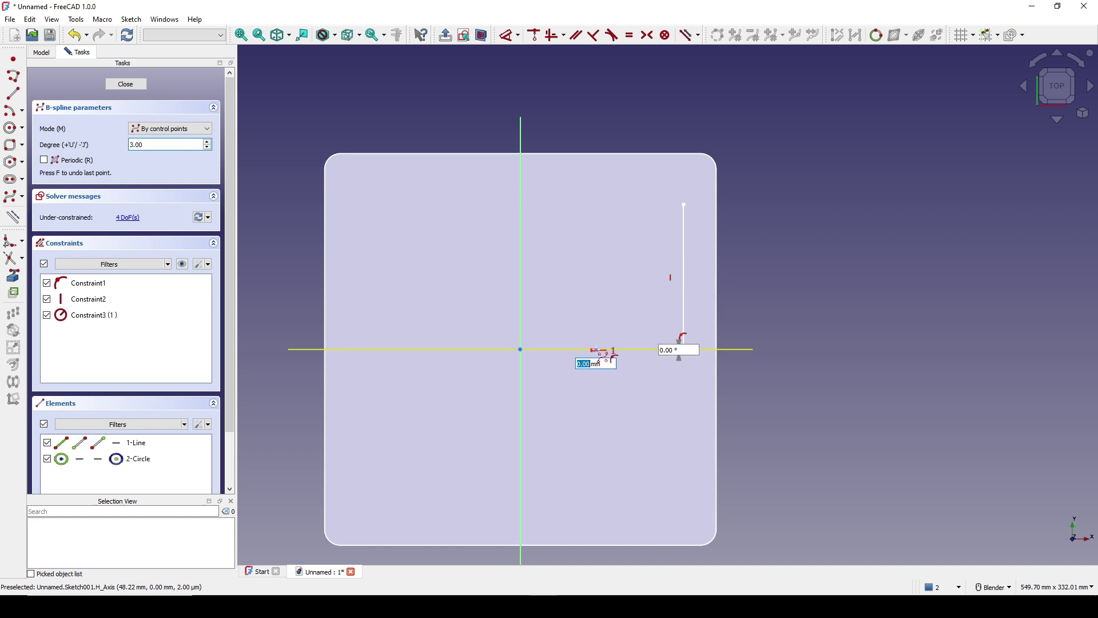
pyautogui.click(595, 312)
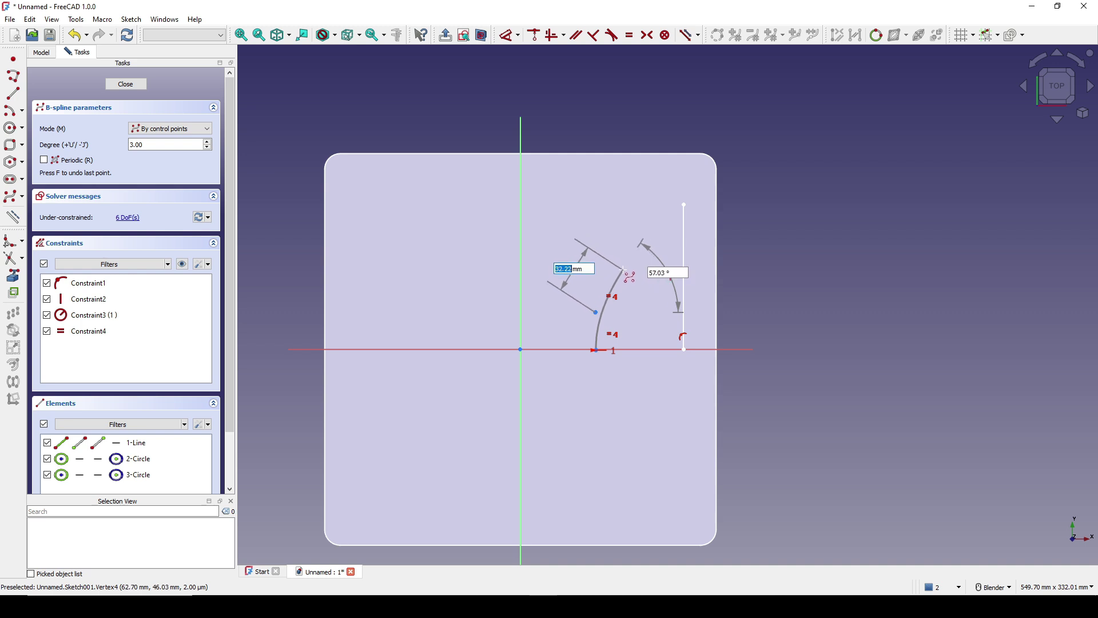
pyautogui.click(619, 258)
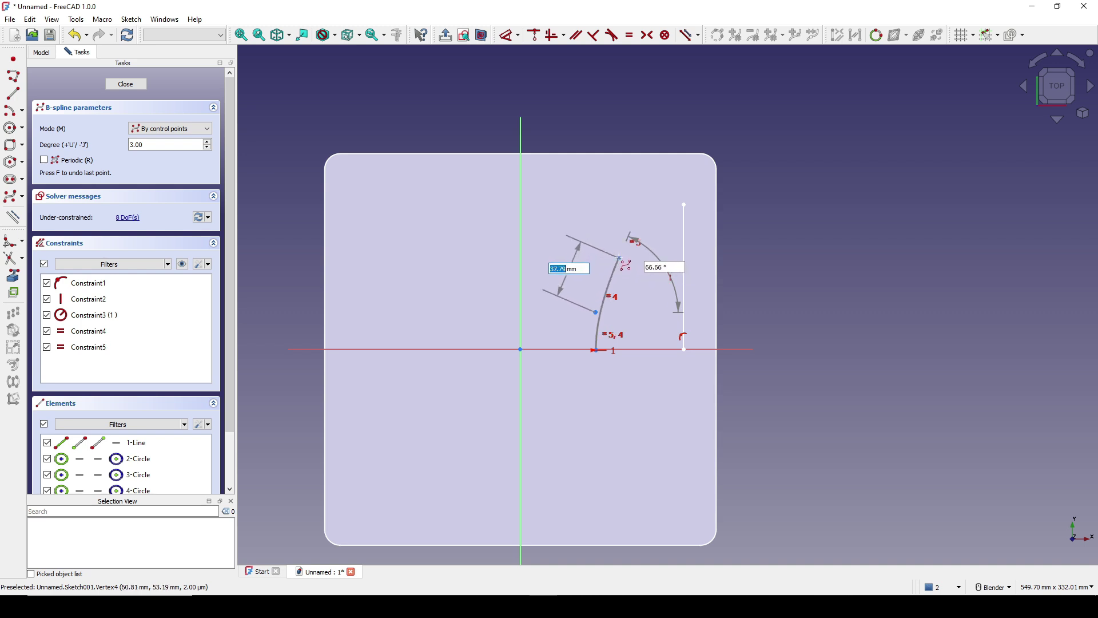
pyautogui.click(626, 199)
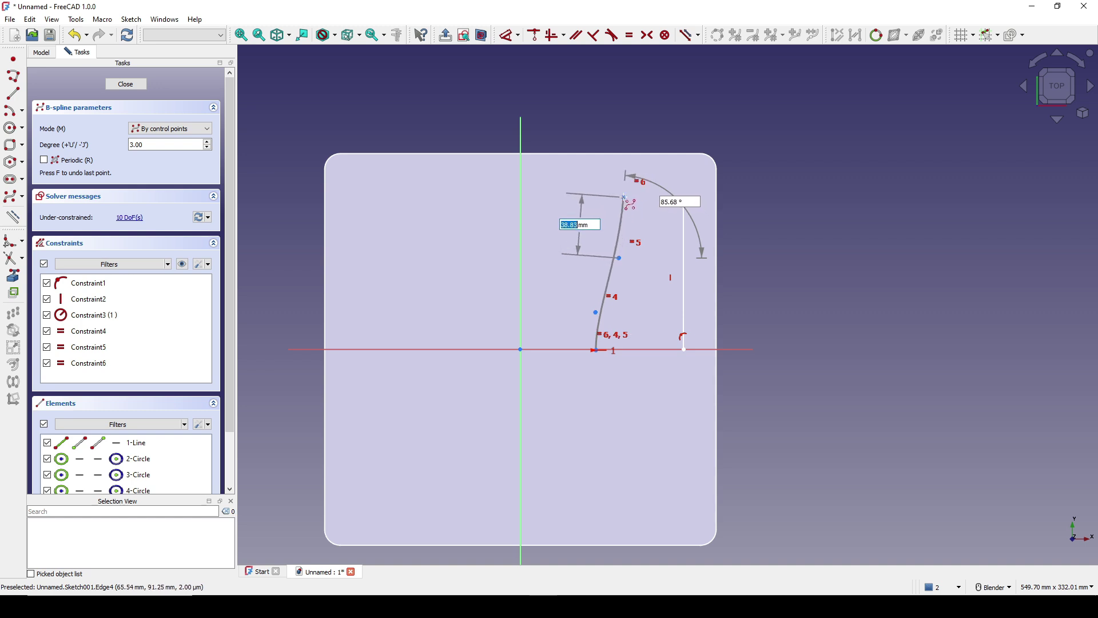
pyautogui.rightClick(748, 194)
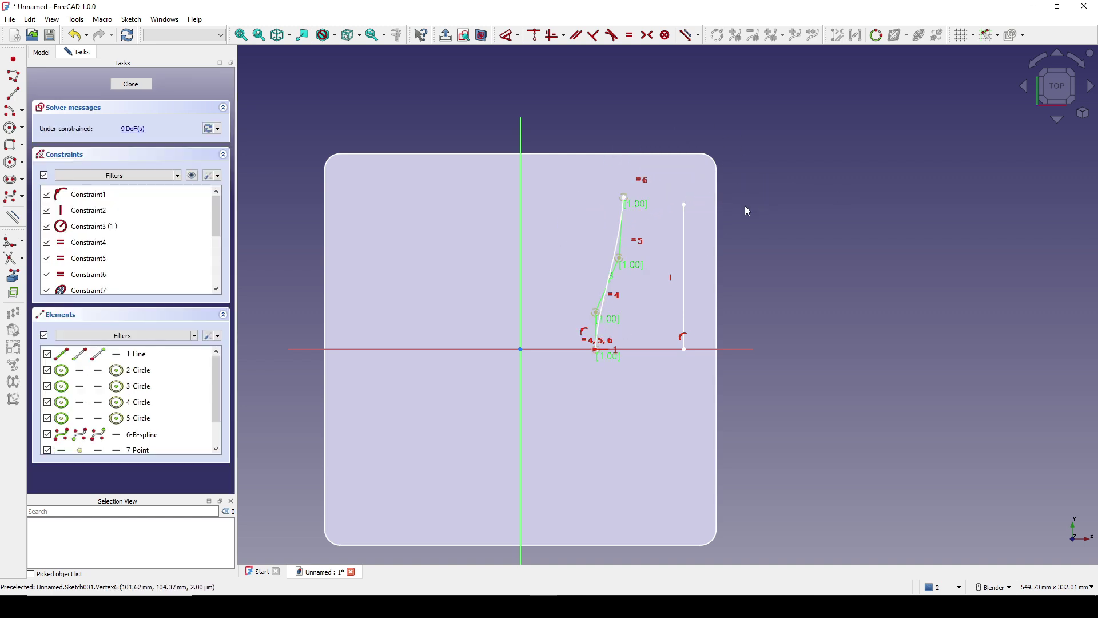
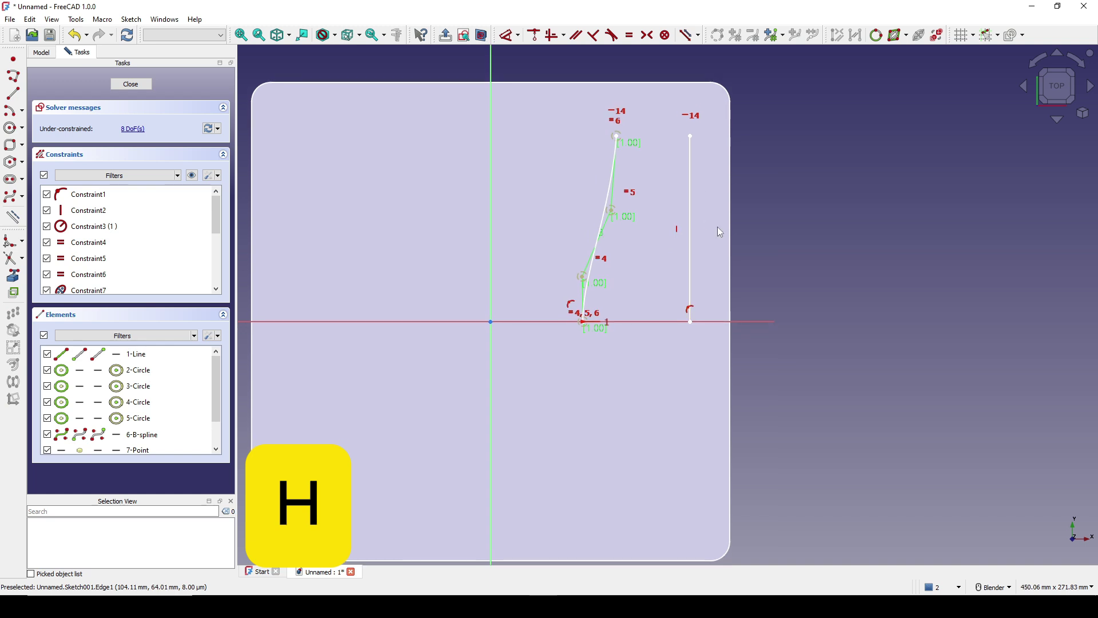
# Constrain the vertical line's base to 100 mm horizontally from the origin.
pyautogui.click(690, 325)
pyautogui.click(692, 394)
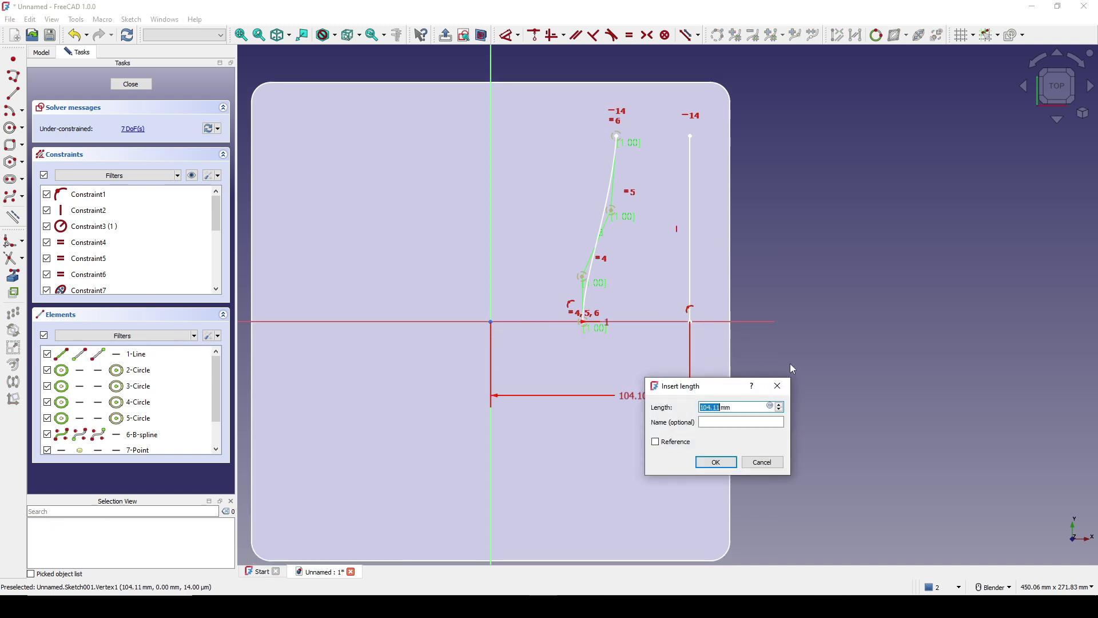
pyautogui.write('100')
pyautogui.click(732, 461)
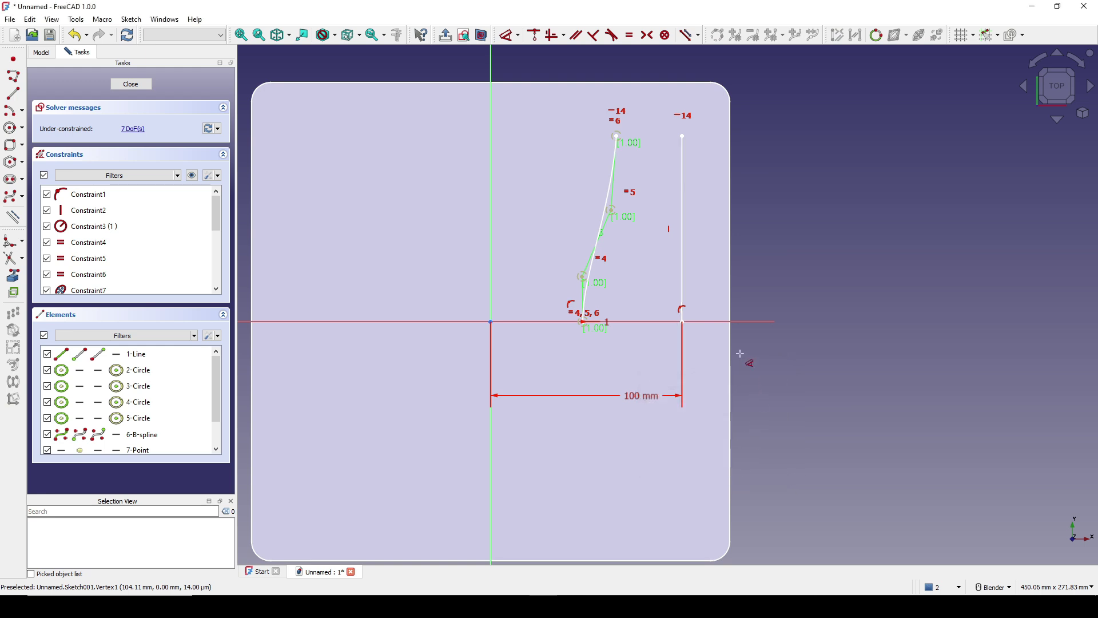
# Set the curve's bottom endpoint 50 mm horizontally from the origin.
pyautogui.keyDown('shift'); pyautogui.moveTo(636, 346); pyautogui.dragTo(633, 379, button='middle'); pyautogui.keyUp('shift')
pyautogui.scroll(1, 613, 383)
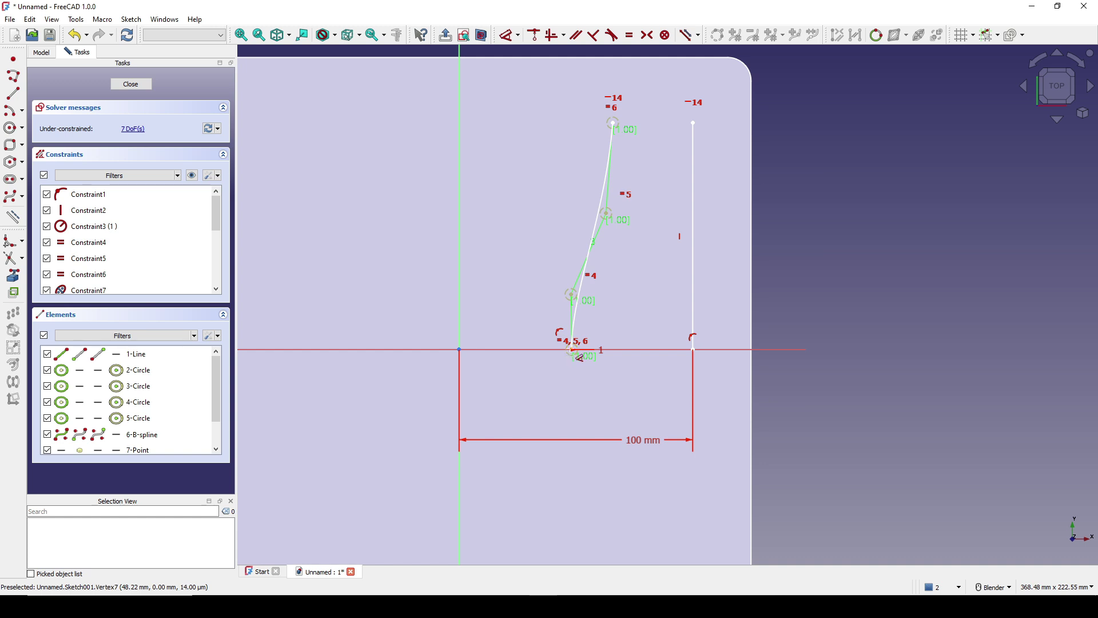
pyautogui.click(579, 355)
pyautogui.click(541, 401)
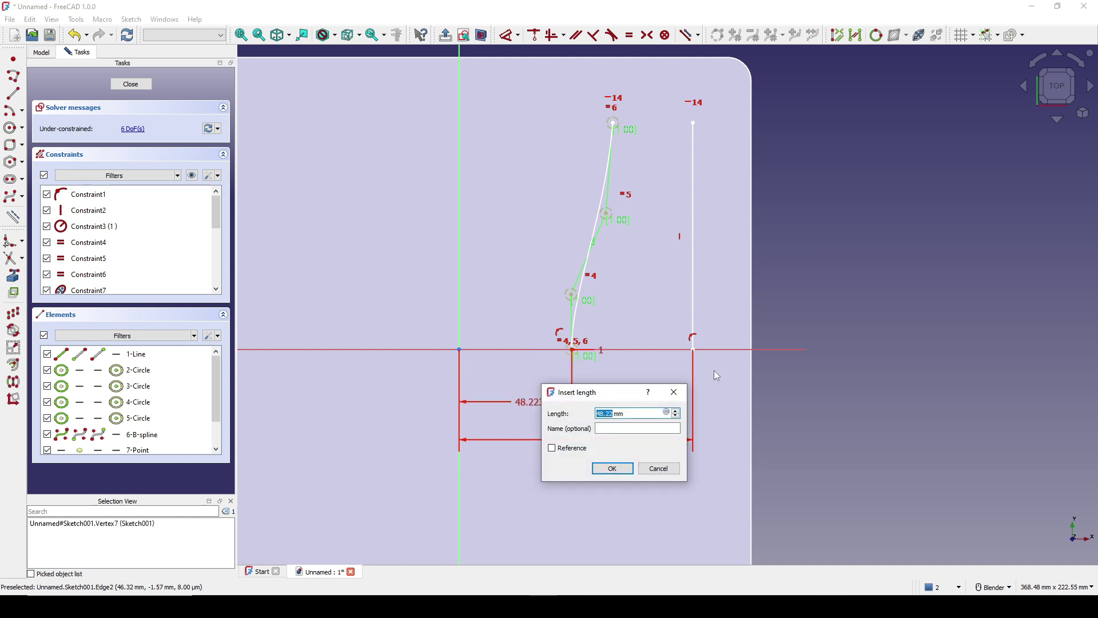
pyautogui.write('50')
pyautogui.click(623, 470)
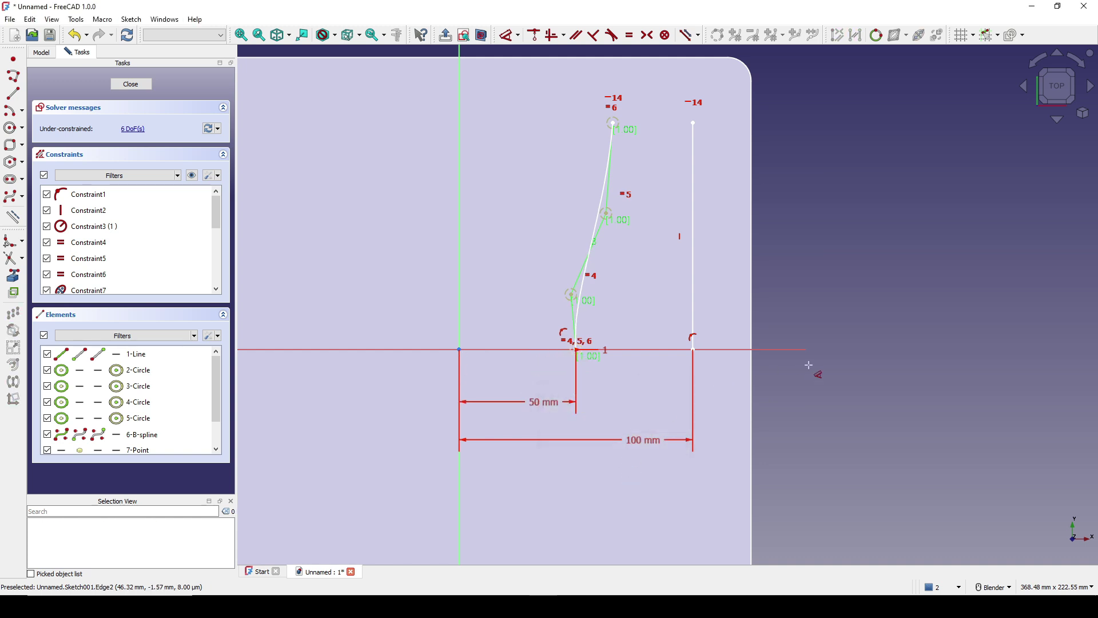
# Align the curve's bottom endpoint vertically with the lower guide circle's centre.
pyautogui.scroll(4, 586, 330)
pyautogui.click(552, 252)
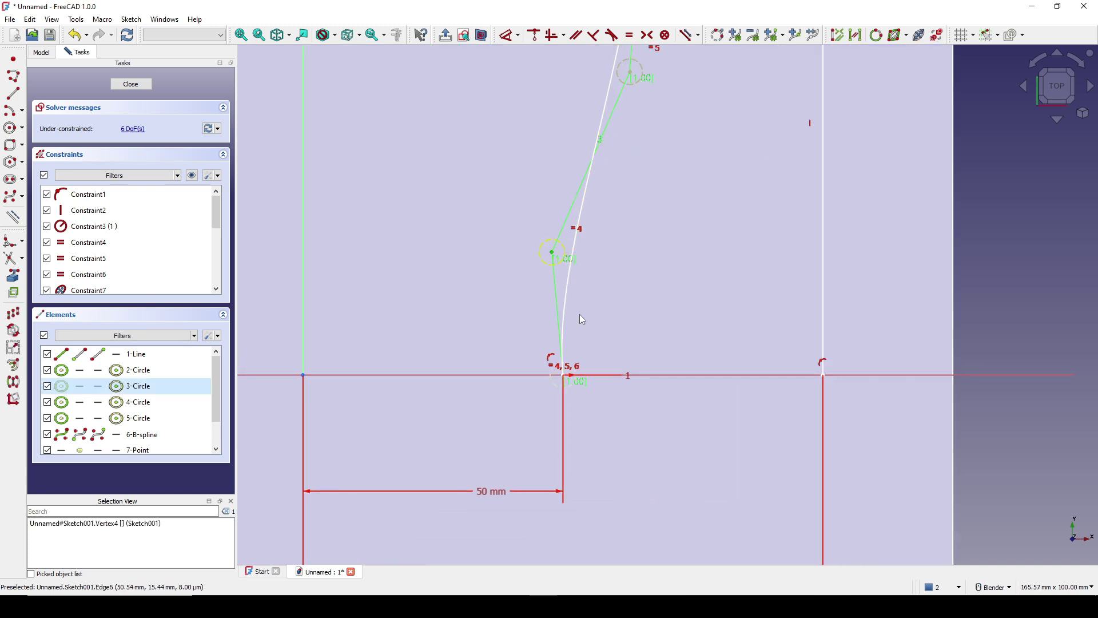
pyautogui.click(567, 380)
pyautogui.press('v')
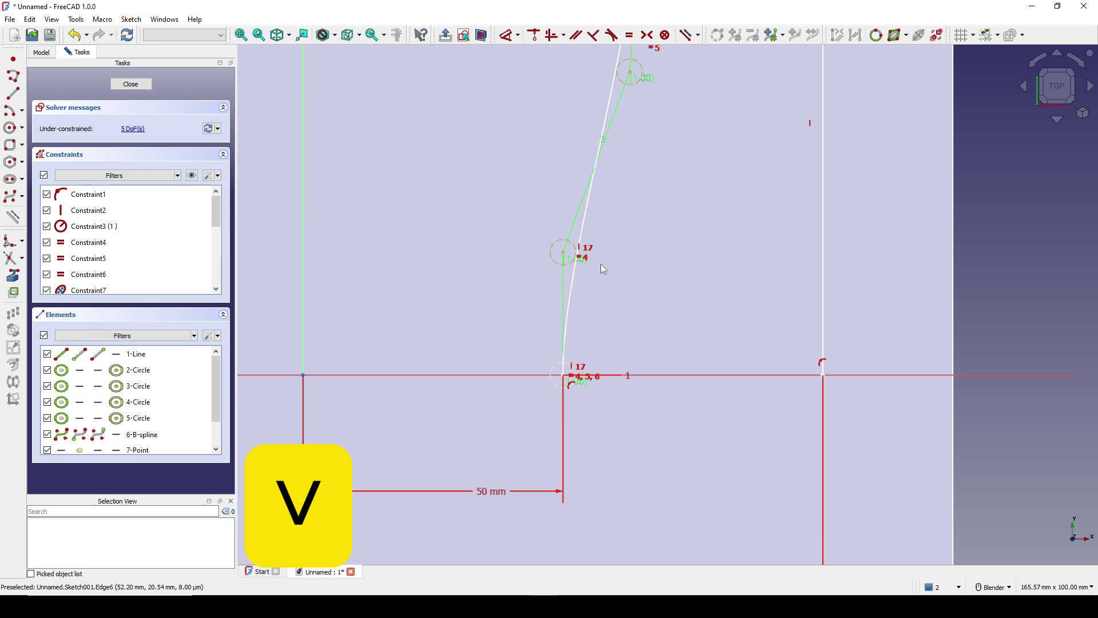
# Drag the spline's control circles and top end to reshape the curve, leveling the line's top with it.
pyautogui.scroll(-3, 601, 263)
pyautogui.keyDown('shift'); pyautogui.moveTo(799, 217); pyautogui.dragTo(794, 255, button='middle'); pyautogui.keyUp('shift')
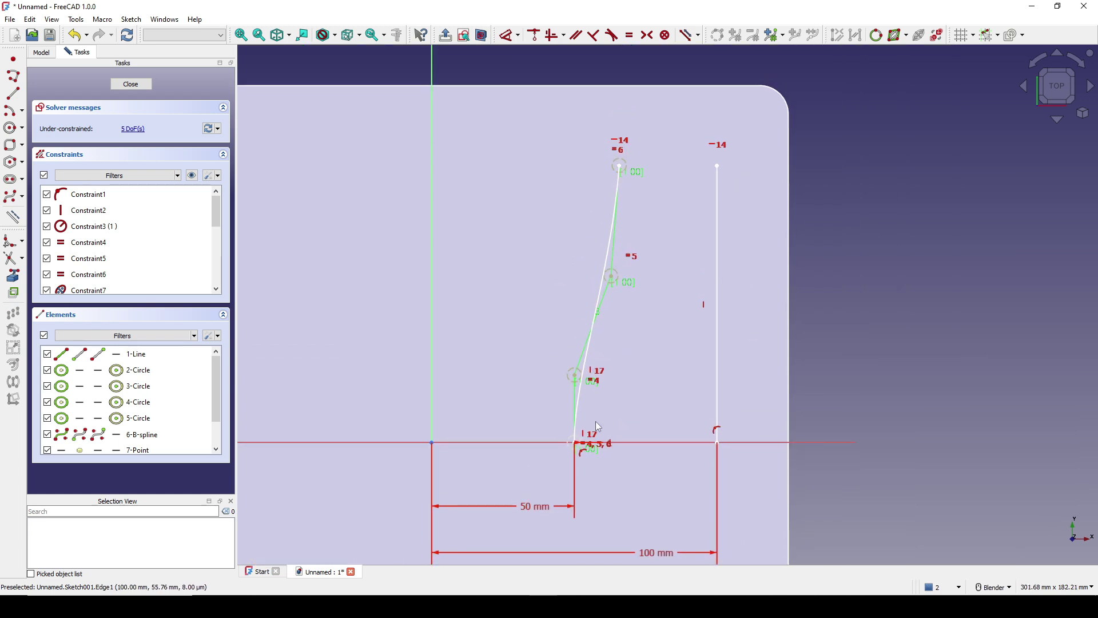
pyautogui.click(578, 449)
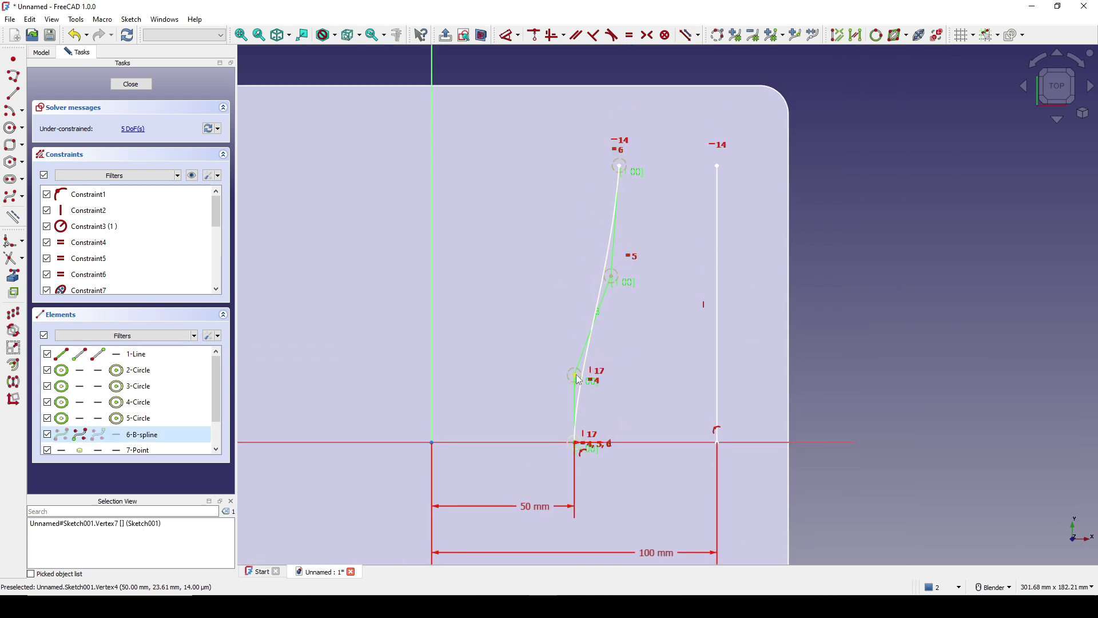
pyautogui.moveTo(575, 376)
pyautogui.mouseDown()
pyautogui.moveTo(577, 412)
pyautogui.moveTo(578, 335)
pyautogui.moveTo(566, 346)
pyautogui.moveTo(572, 389)
pyautogui.moveTo(575, 373)
pyautogui.mouseUp()
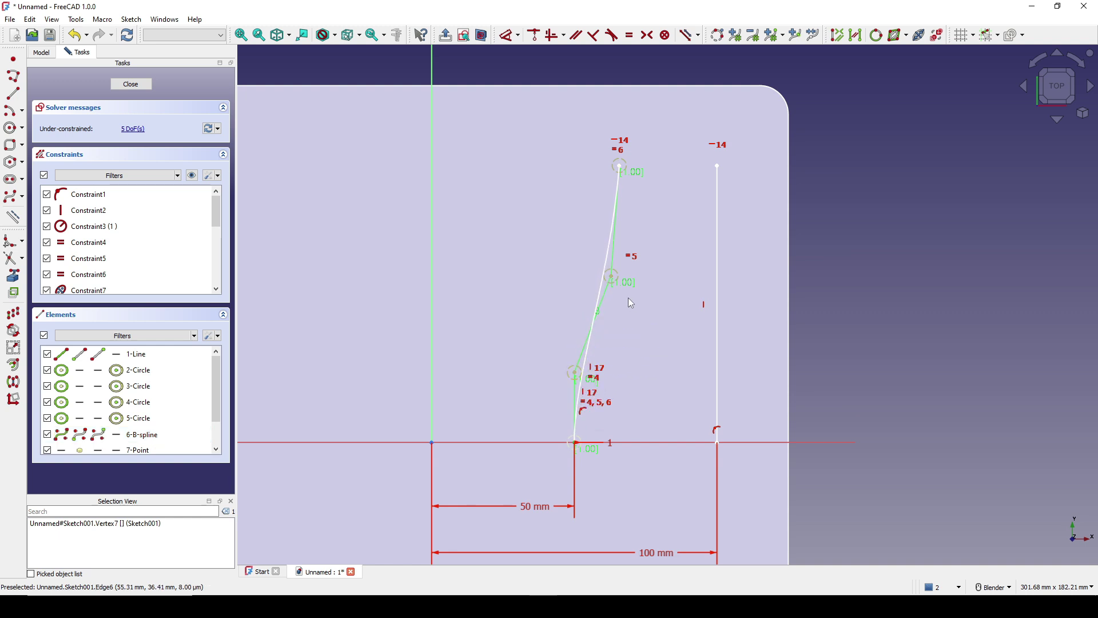
pyautogui.moveTo(611, 280)
pyautogui.mouseDown()
pyautogui.moveTo(572, 268)
pyautogui.moveTo(515, 277)
pyautogui.moveTo(628, 277)
pyautogui.moveTo(524, 284)
pyautogui.moveTo(532, 270)
pyautogui.moveTo(654, 263)
pyautogui.moveTo(572, 259)
pyautogui.moveTo(567, 276)
pyautogui.moveTo(613, 285)
pyautogui.moveTo(615, 275)
pyautogui.mouseUp()
pyautogui.moveTo(620, 166); pyautogui.dragTo(632, 201)
pyautogui.moveTo(720, 202); pyautogui.dragTo(719, 167)
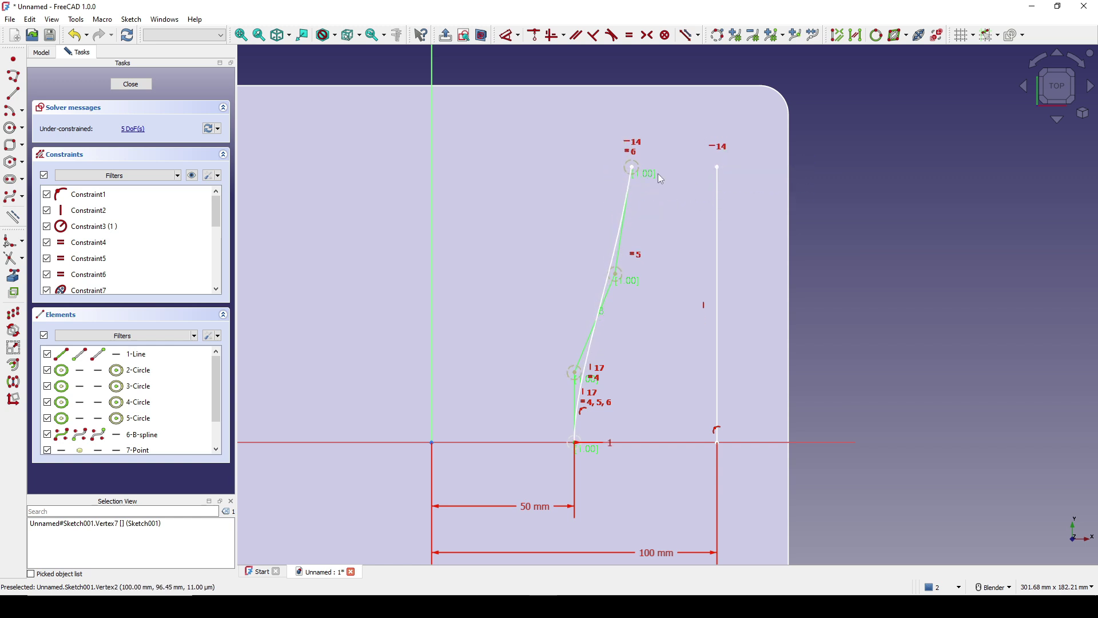
pyautogui.moveTo(635, 172)
pyautogui.mouseDown()
pyautogui.moveTo(599, 161)
pyautogui.moveTo(630, 164)
pyautogui.moveTo(622, 182)
pyautogui.moveTo(633, 189)
pyautogui.mouseUp()
pyautogui.scroll(-2, 726, 204)
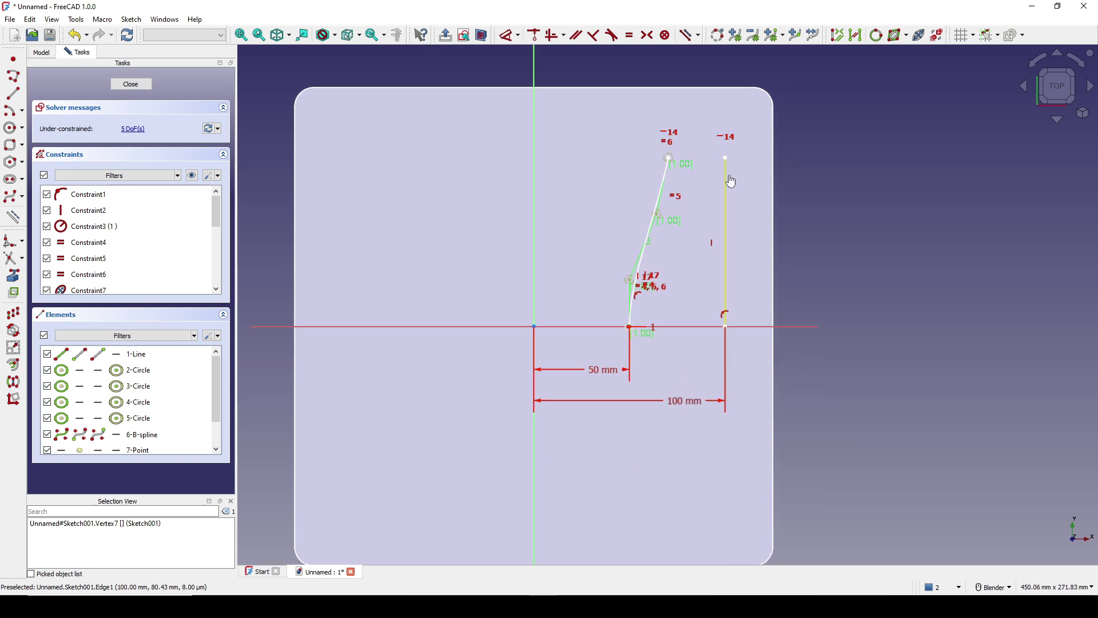
pyautogui.keyDown('shift'); pyautogui.moveTo(886, 214); pyautogui.dragTo(868, 221, button='middle'); pyautogui.keyUp('shift')
pyautogui.keyDown('shift'); pyautogui.moveTo(800, 206); pyautogui.dragTo(809, 183, button='middle'); pyautogui.keyUp('shift')
# Give the right vertical line a 100 mm height constraint.
pyautogui.click(719, 195)
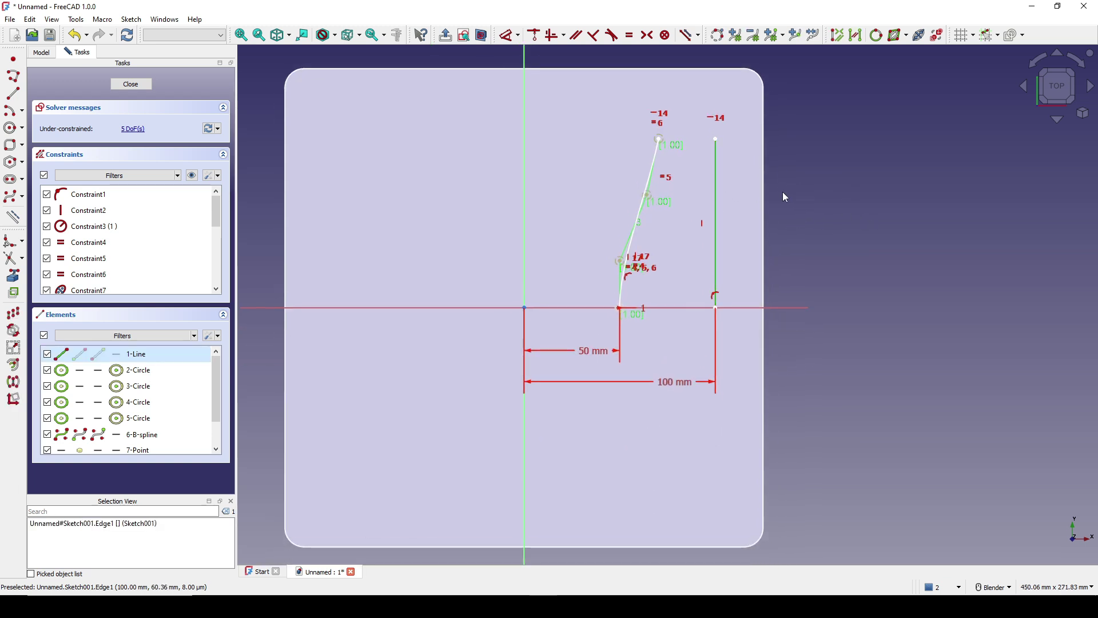
pyautogui.press('d')
pyautogui.click(782, 211)
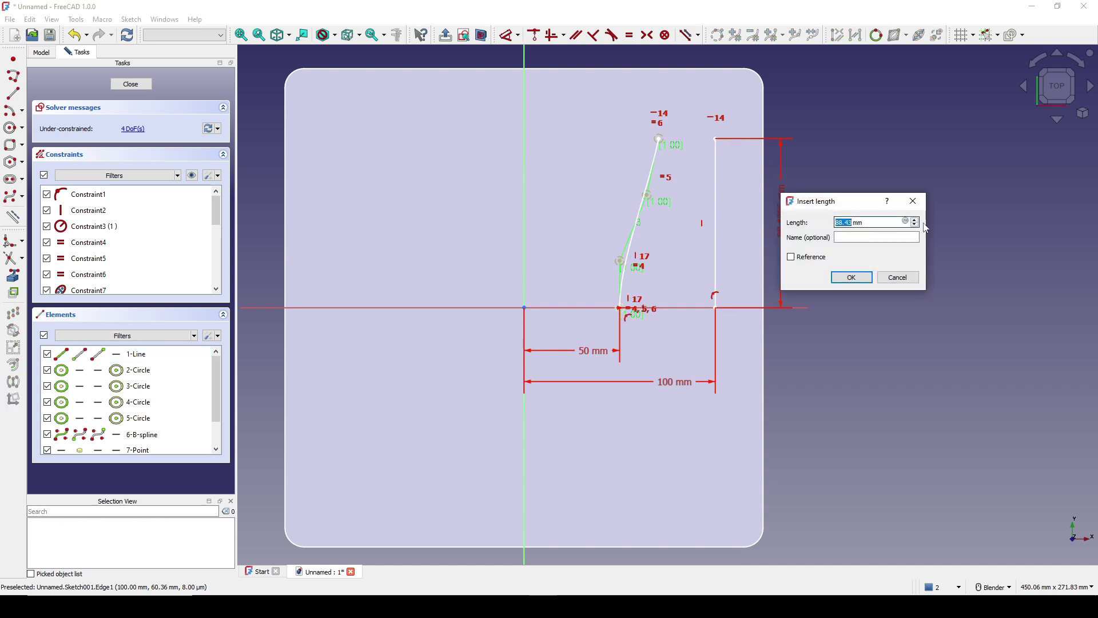
pyautogui.write('100')
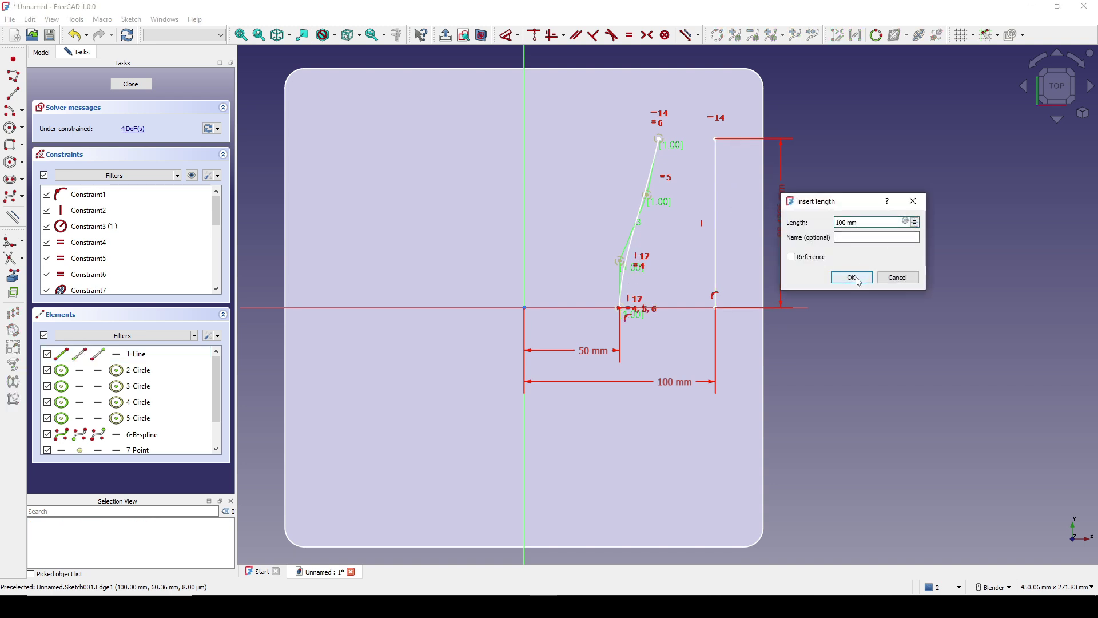
pyautogui.click(852, 278)
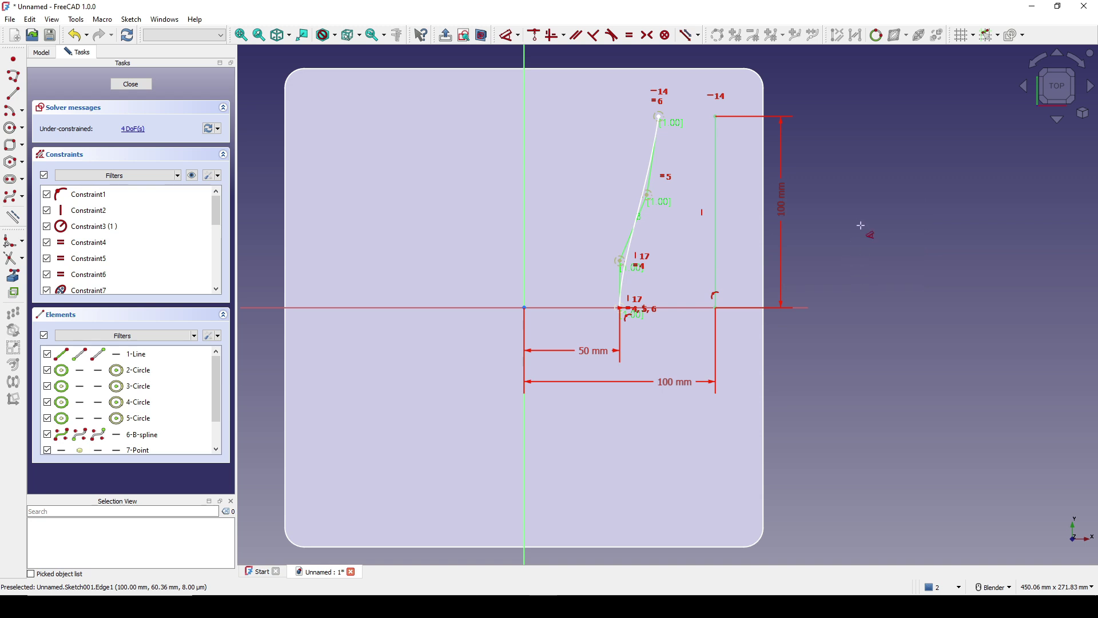
# Name the 100 mm height constraint so expressions can reference it.
pyautogui.scroll(2, 844, 183)
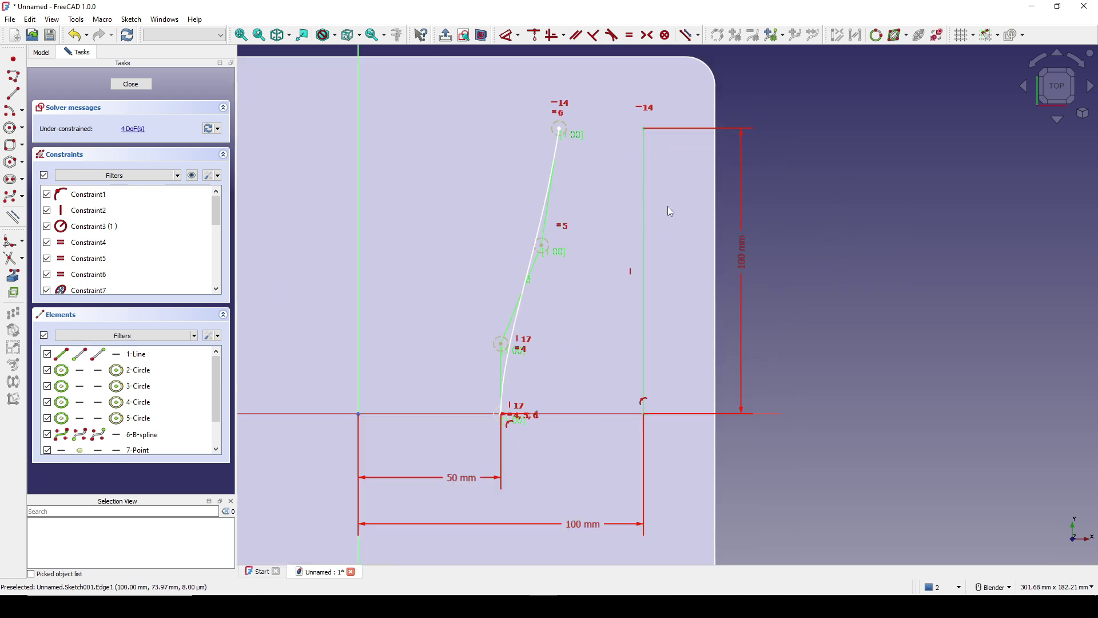
pyautogui.doubleClick(750, 279)
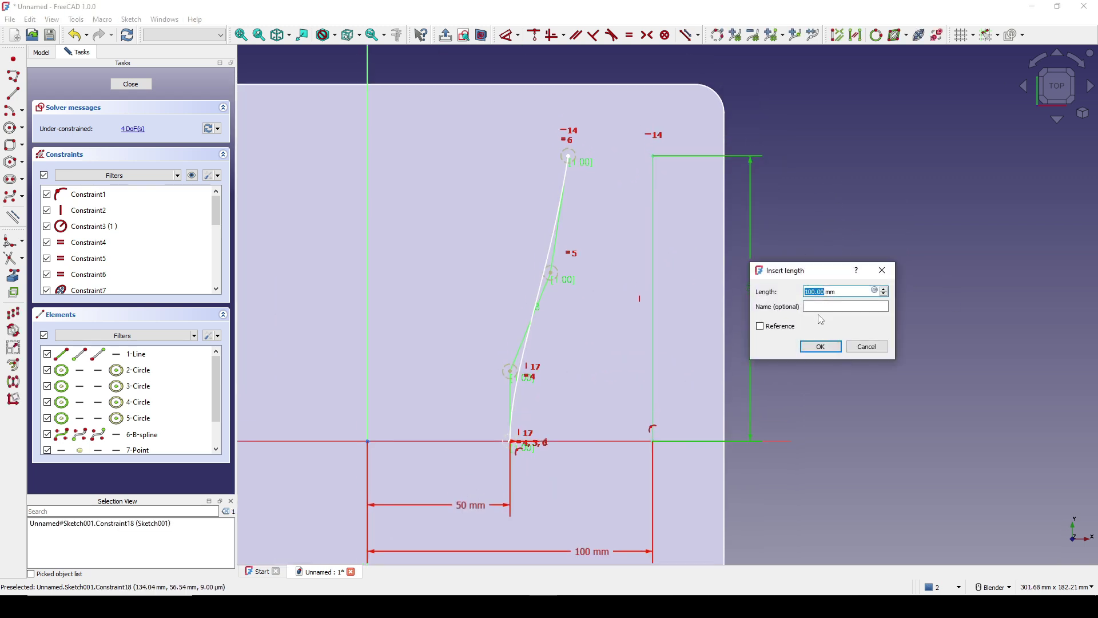
pyautogui.click(821, 312)
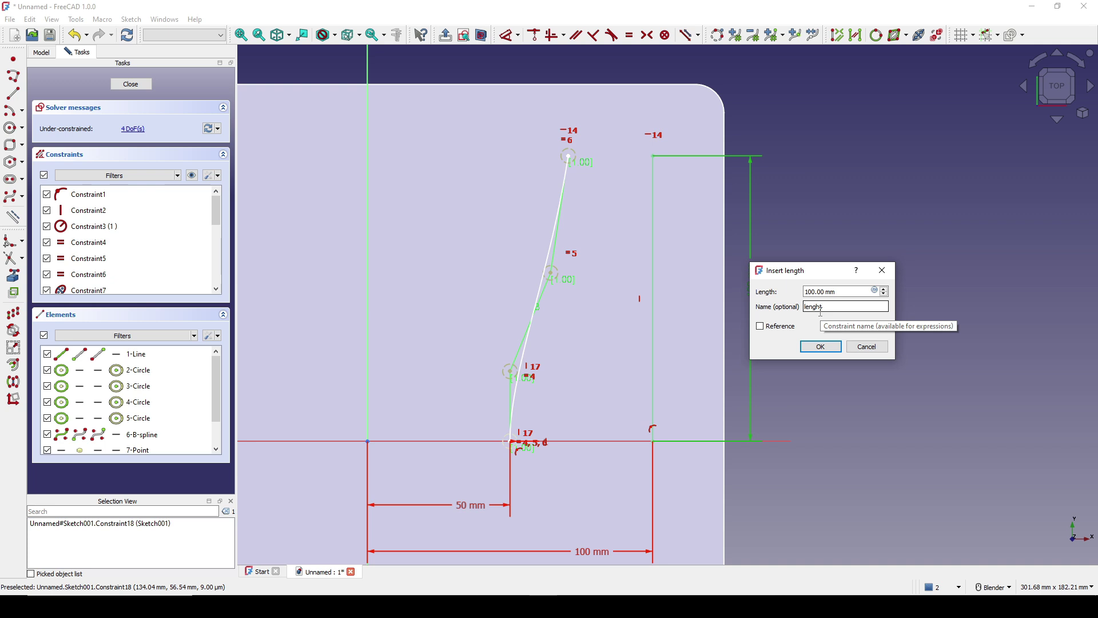
pyautogui.doubleClick(836, 308)
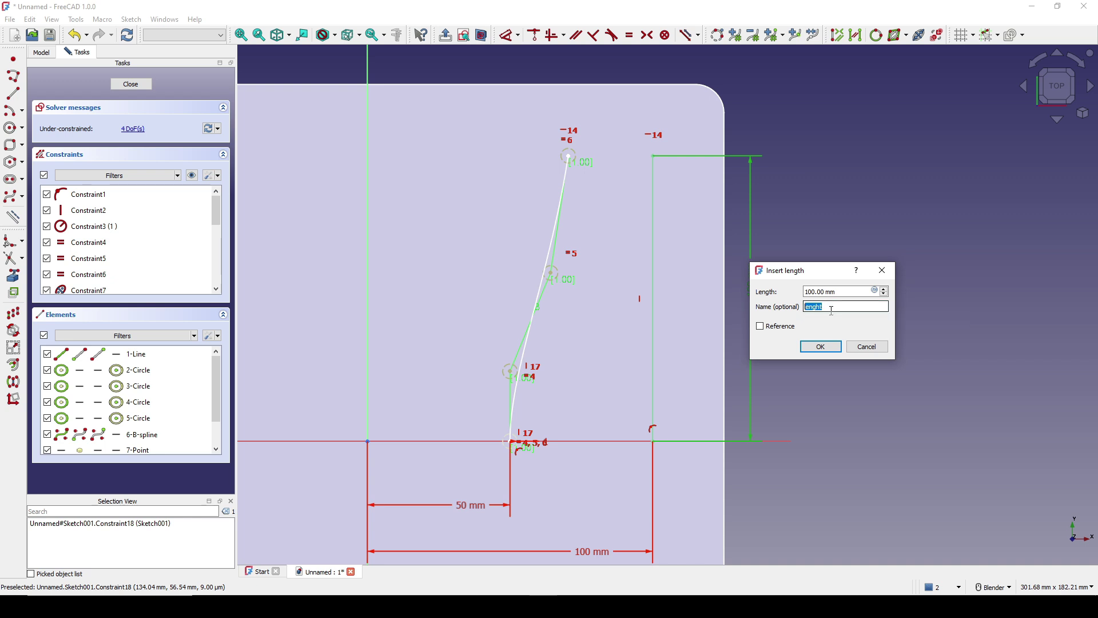
pyautogui.click(821, 346)
pyautogui.scroll(-2, 801, 289)
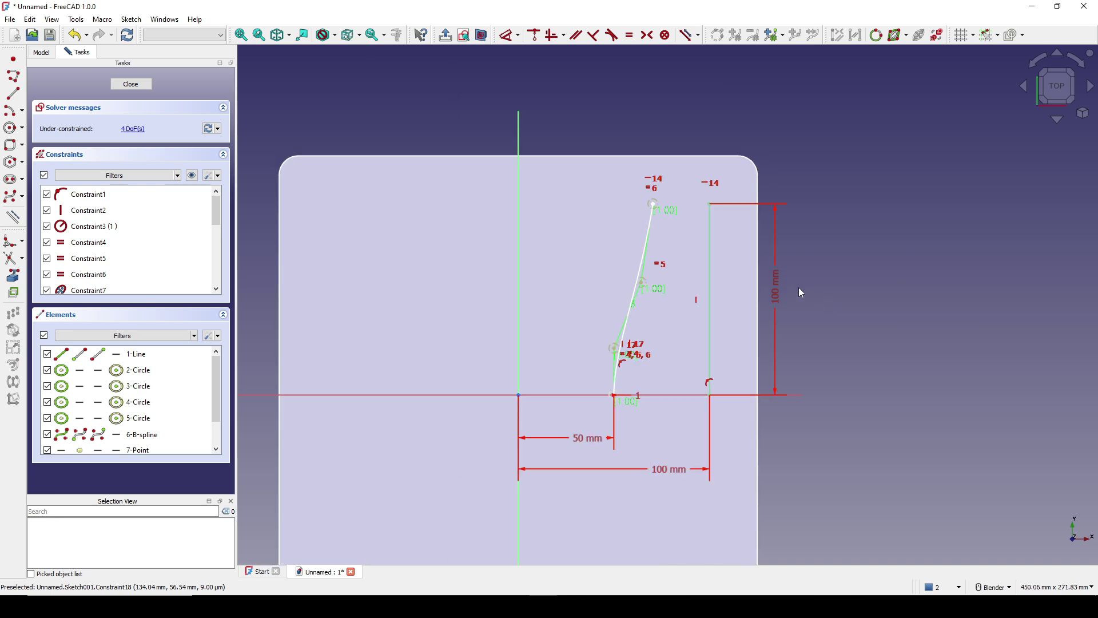
pyautogui.keyDown('shift'); pyautogui.moveTo(869, 264); pyautogui.dragTo(875, 246, button='middle'); pyautogui.keyUp('shift')
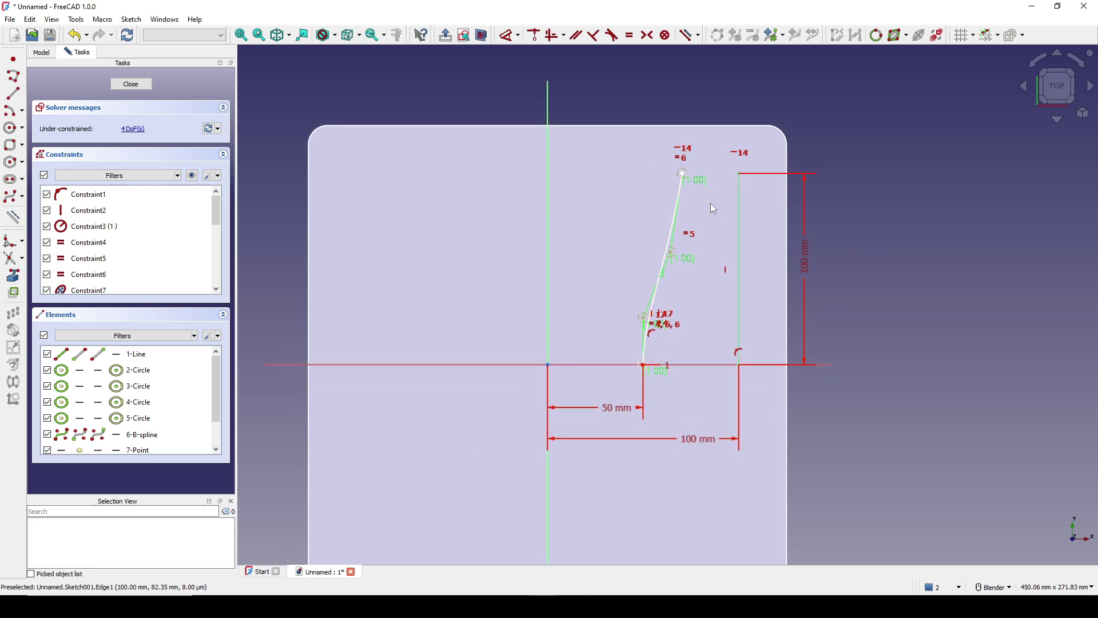
# Close the sketch and rename Sketch001 to 'Frame'.
pyautogui.click(117, 84)
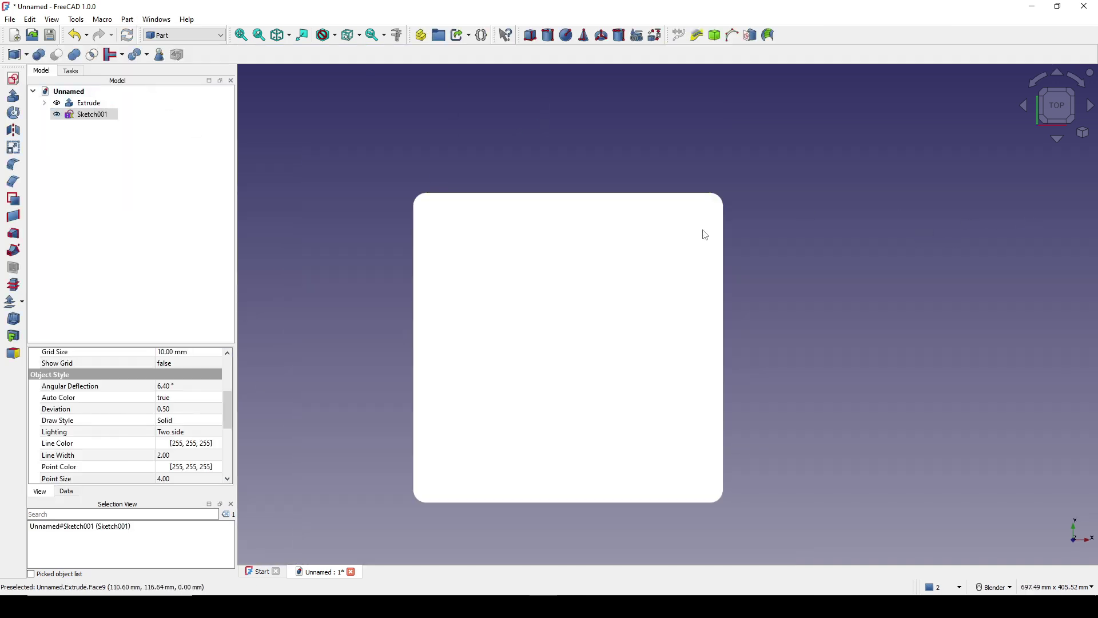
pyautogui.rightClick(86, 113)
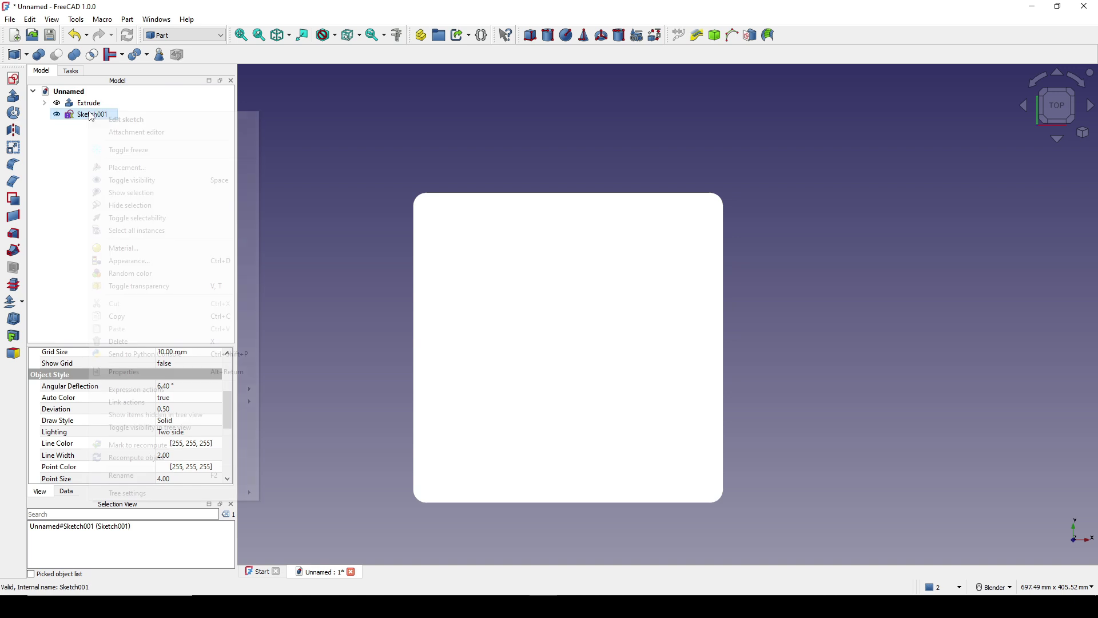
pyautogui.click(151, 477)
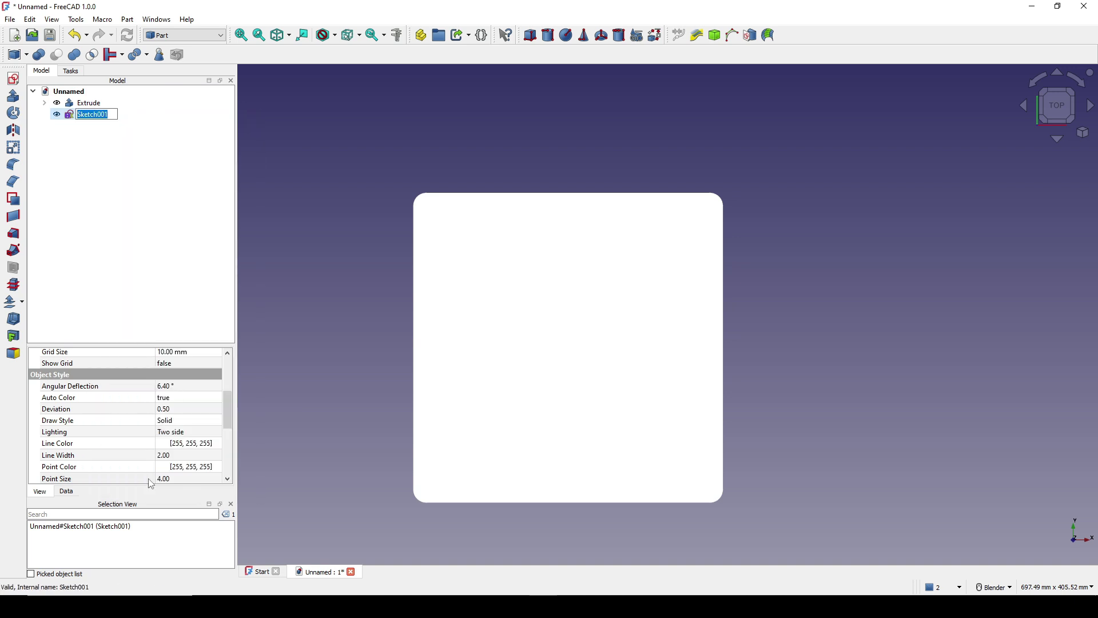
pyautogui.press('Return')
# Hide the extruded plate and show its rounded-square base sketch instead.
pyautogui.scroll(-2, 689, 401)
pyautogui.moveTo(690, 401)
pyautogui.mouseDown(button='middle')
pyautogui.moveTo(675, 380)
pyautogui.moveTo(694, 401)
pyautogui.mouseUp(button='middle')
pyautogui.scroll(3, 694, 401)
pyautogui.click(773, 318)
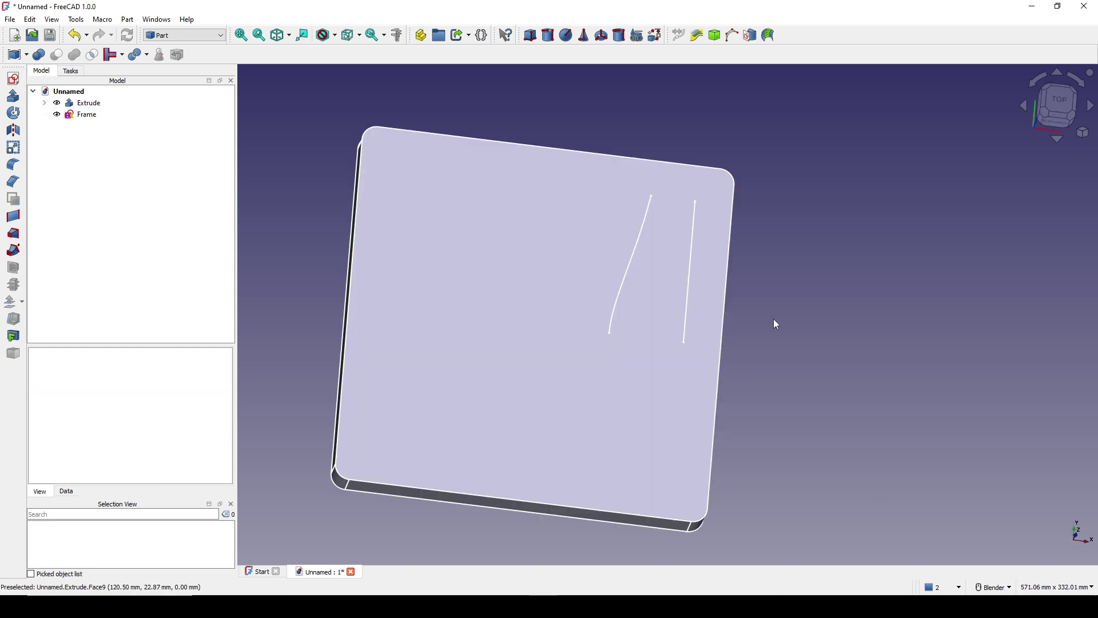
pyautogui.keyDown('shift'); pyautogui.moveTo(699, 276); pyautogui.dragTo(685, 310, button='middle'); pyautogui.keyUp('shift')
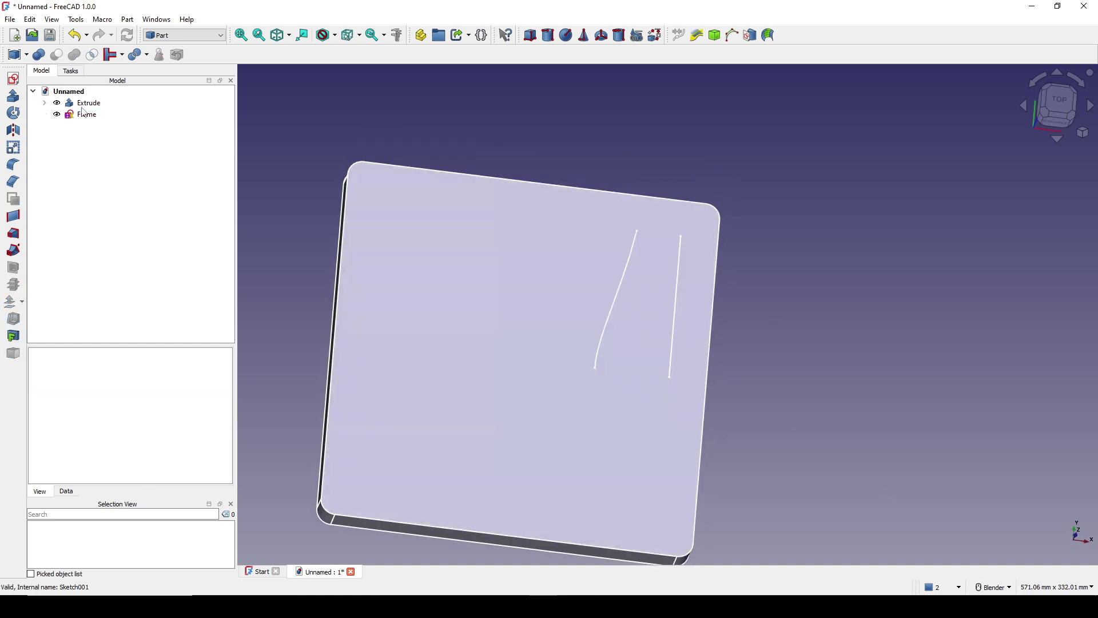
pyautogui.click(82, 105)
pyautogui.press('space')
pyautogui.click(45, 104)
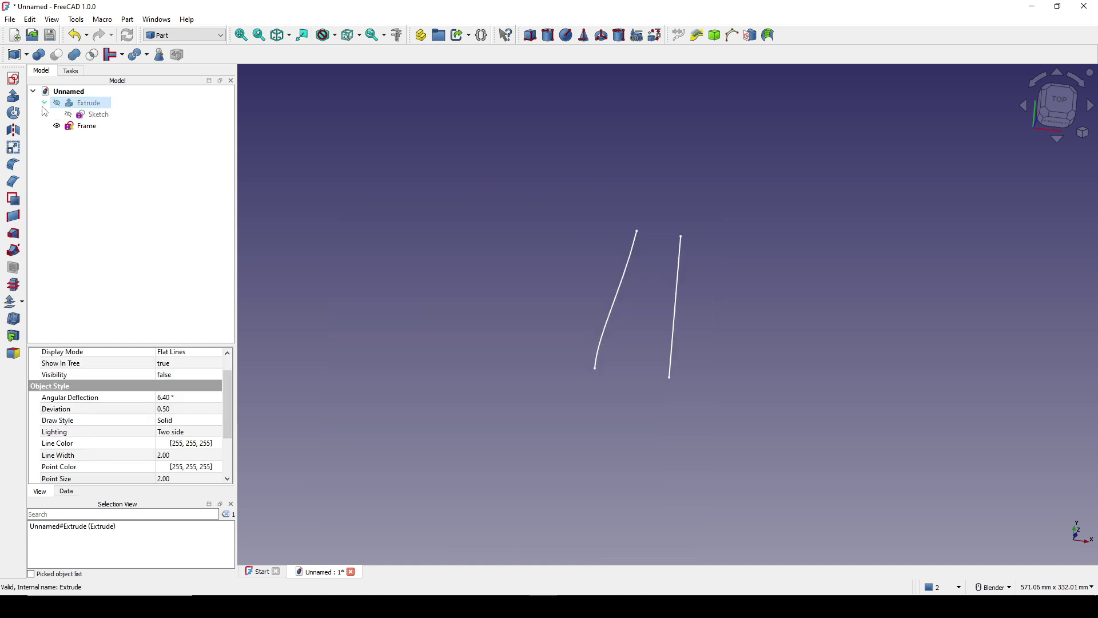
pyautogui.click(102, 115)
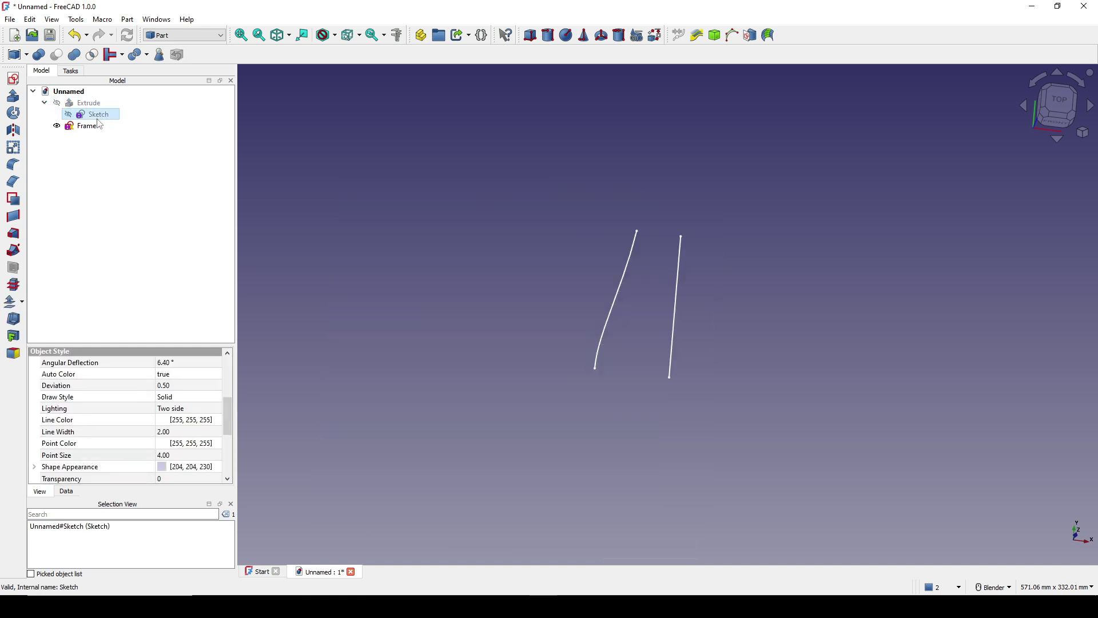
pyautogui.press('space')
# Switch to the top view and centre the curved and straight guide lines.
pyautogui.scroll(-2, 612, 229)
pyautogui.moveTo(576, 240); pyautogui.dragTo(612, 286, button='middle')
pyautogui.click(823, 196)
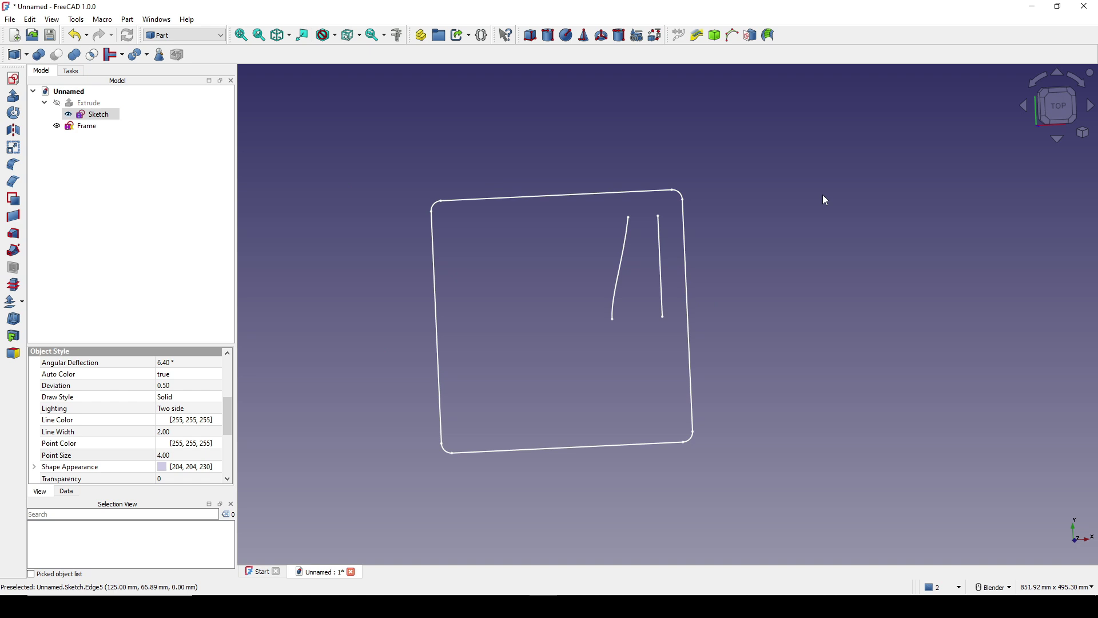
pyautogui.click(1062, 112)
pyautogui.scroll(4, 763, 212)
pyautogui.keyDown('shift'); pyautogui.moveTo(697, 235); pyautogui.dragTo(795, 210, button='middle'); pyautogui.keyUp('shift')
pyautogui.scroll(-2, 796, 211)
pyautogui.click(782, 236)
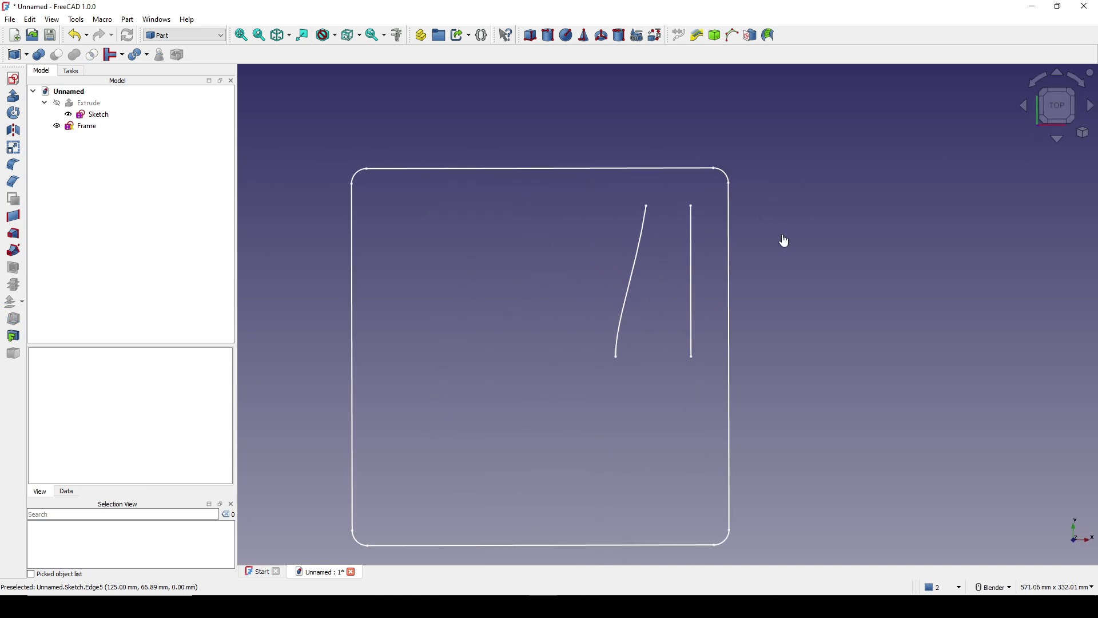
pyautogui.scroll(2, 772, 252)
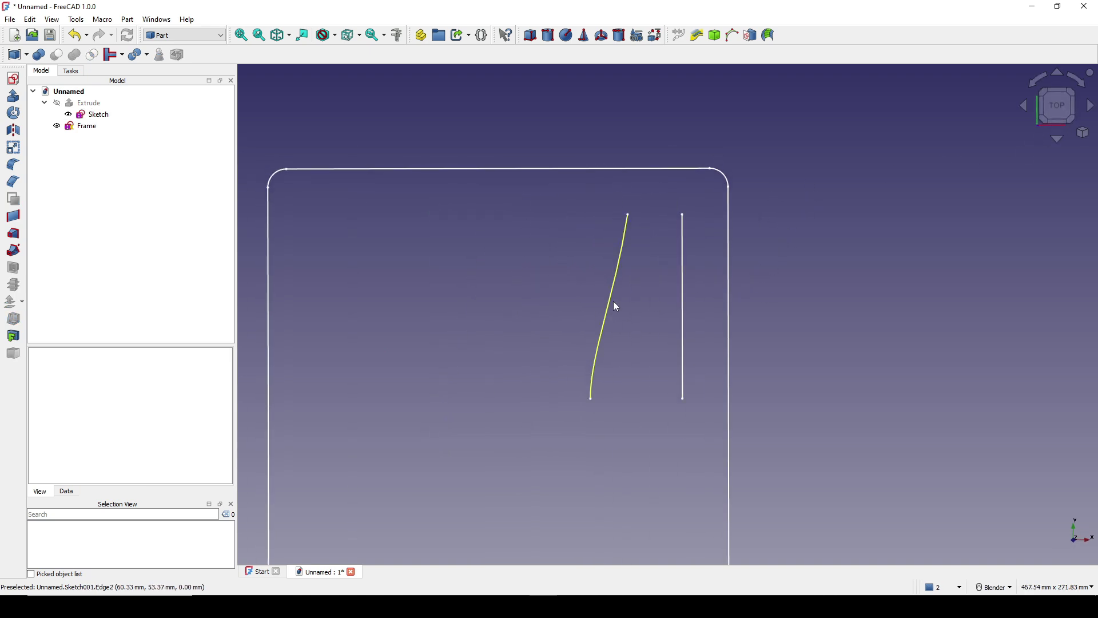
pyautogui.keyDown('shift'); pyautogui.moveTo(616, 308); pyautogui.dragTo(620, 286, button='middle'); pyautogui.keyUp('shift')
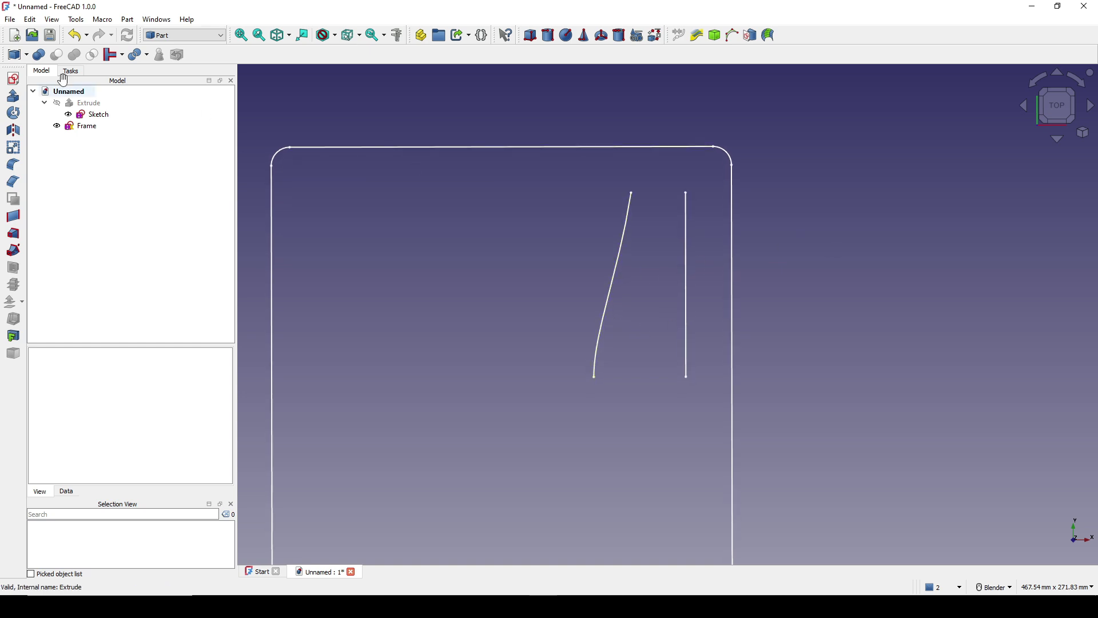
# In the Curves workbench, discretize both the curved and straight guide lines.
pyautogui.click(187, 37)
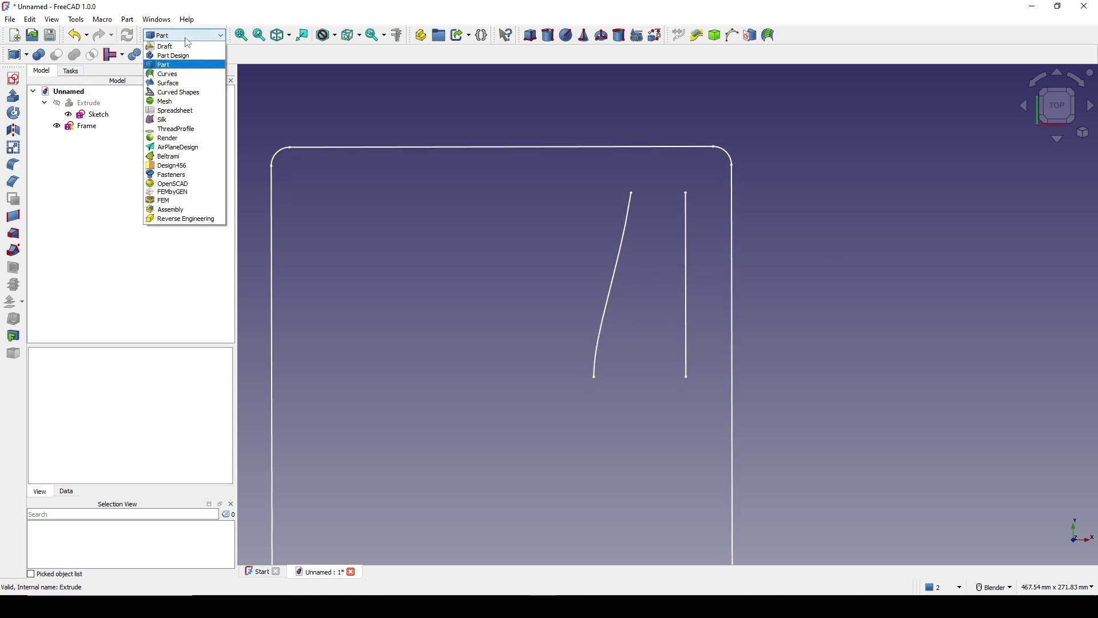
pyautogui.click(169, 74)
pyautogui.scroll(1, 626, 267)
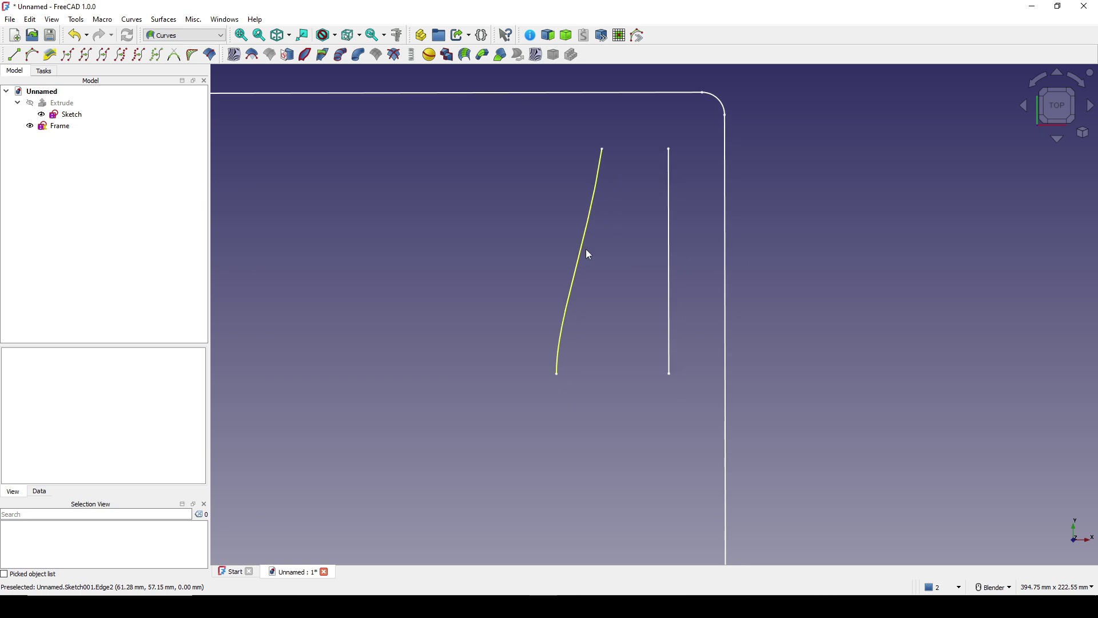
pyautogui.click(579, 253)
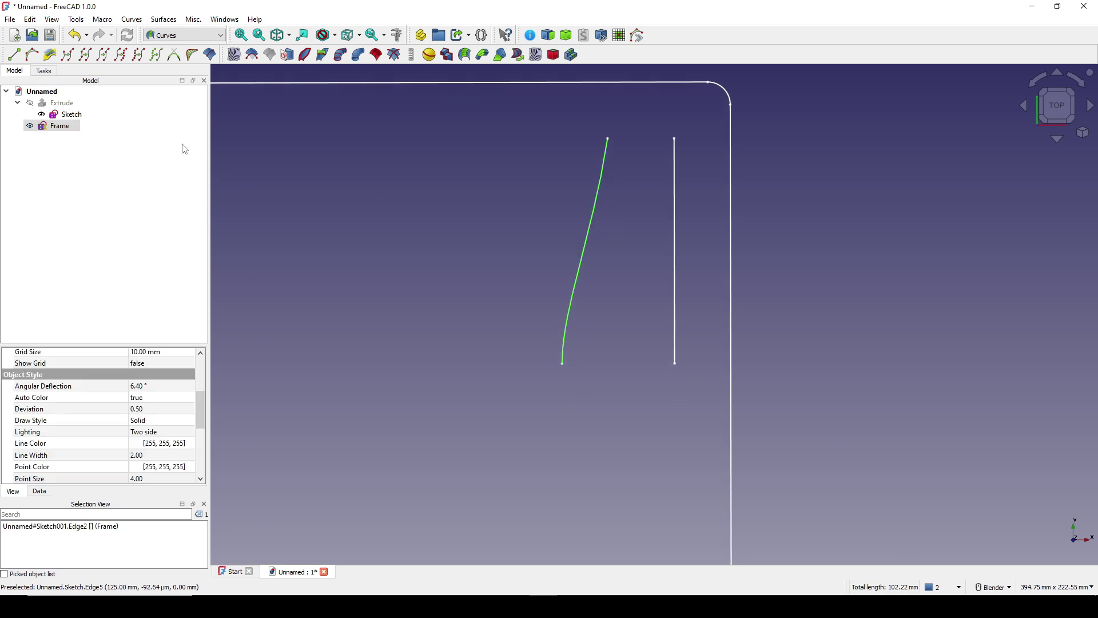
pyautogui.click(123, 56)
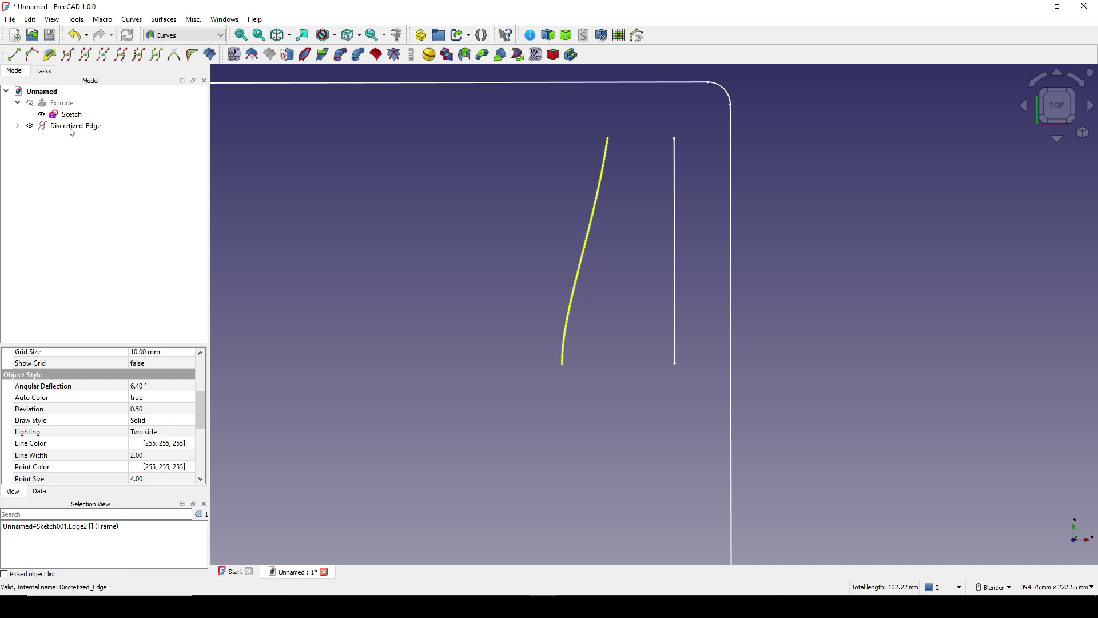
pyautogui.click(675, 255)
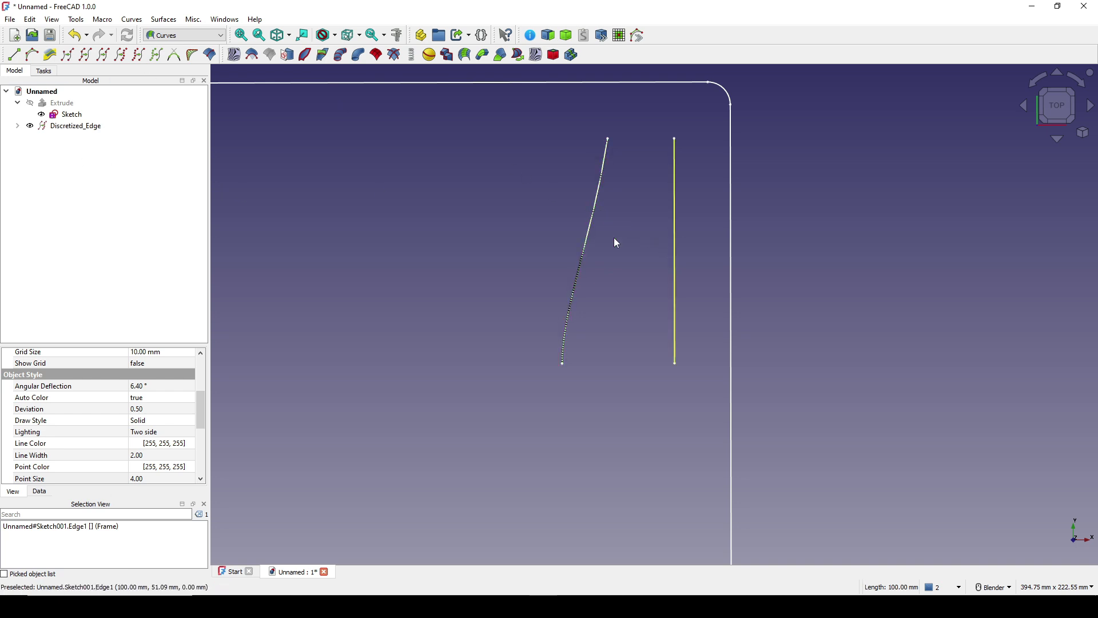
pyautogui.click(121, 55)
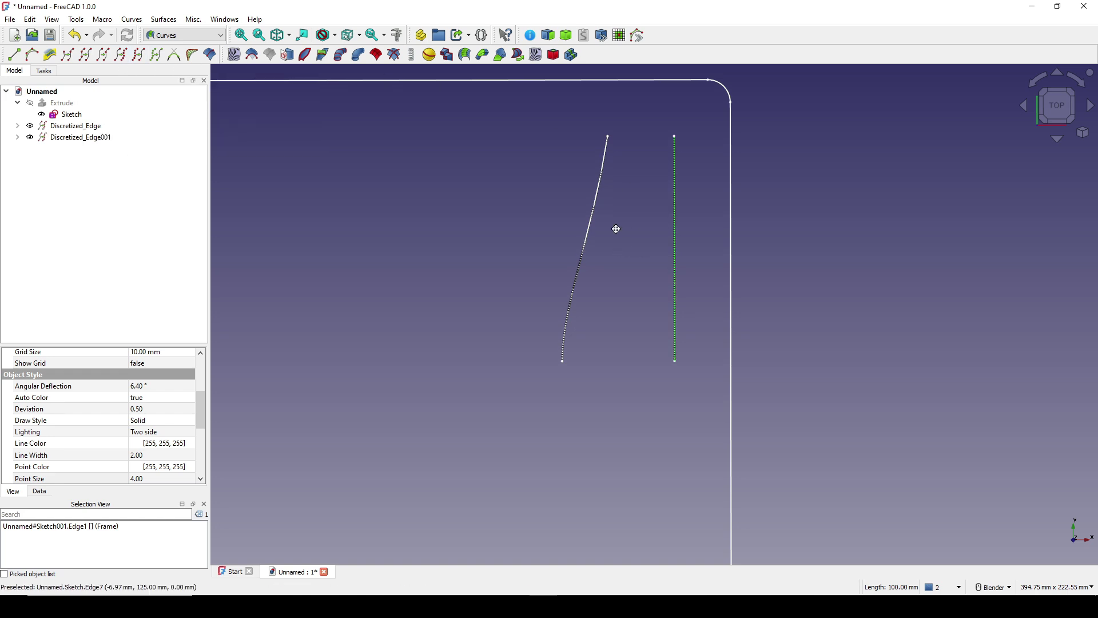
pyautogui.keyDown('shift'); pyautogui.moveTo(615, 228); pyautogui.dragTo(616, 180, button='middle'); pyautogui.keyUp('shift')
# Set both discretized edges to 10 points each.
pyautogui.click(64, 127)
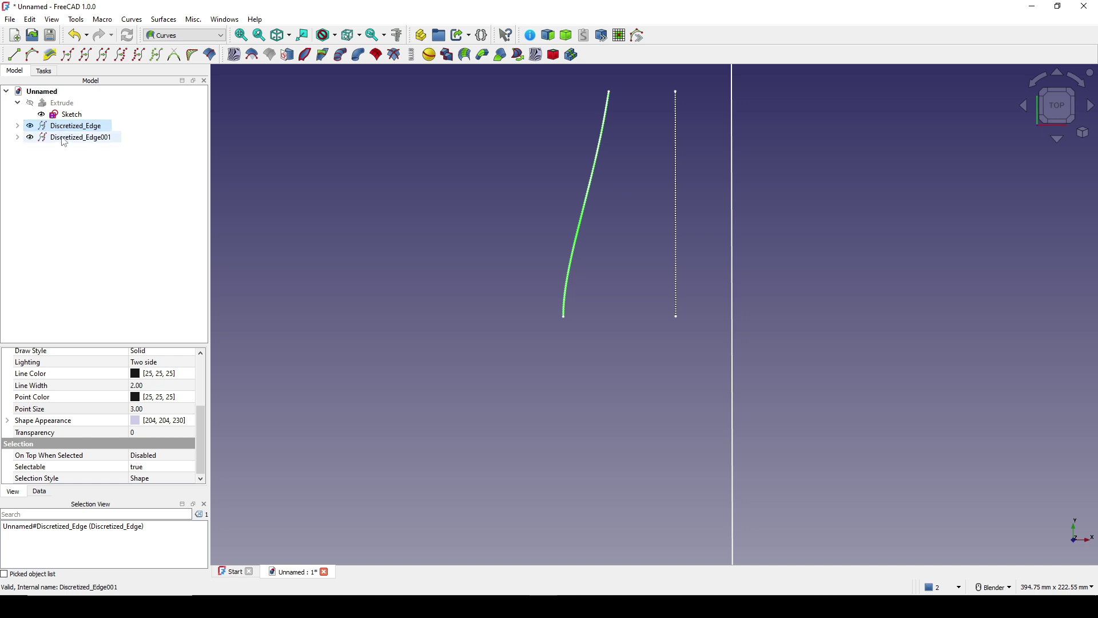
pyautogui.keyDown('ctrl'); pyautogui.click(64, 137); pyautogui.keyUp('ctrl')
pyautogui.click(40, 492)
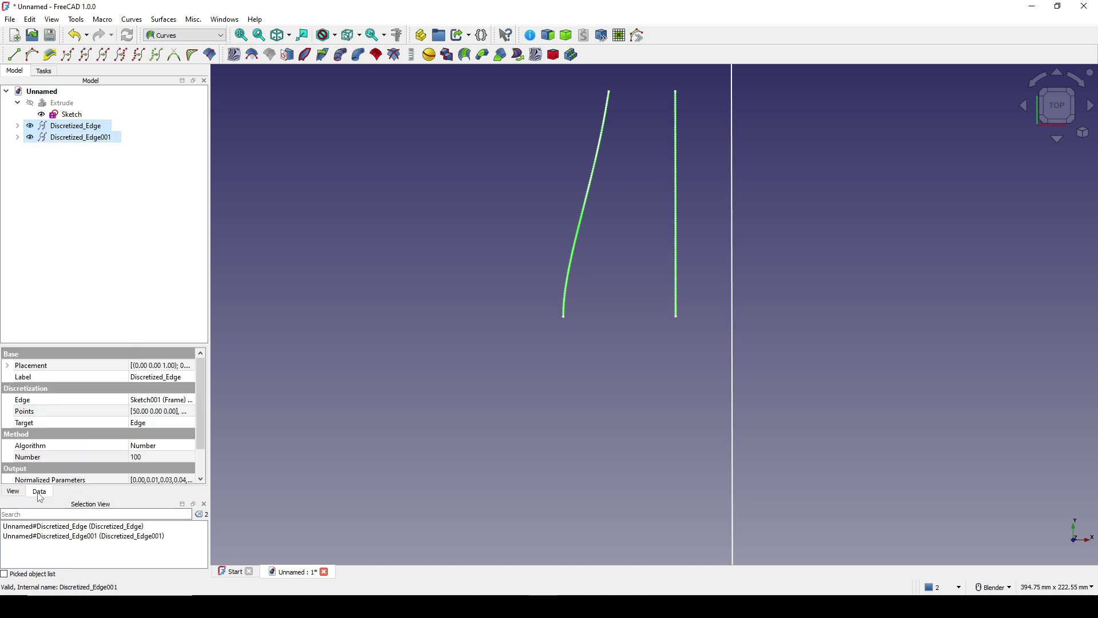
pyautogui.moveTo(91, 346); pyautogui.dragTo(118, 214)
pyautogui.click(49, 328)
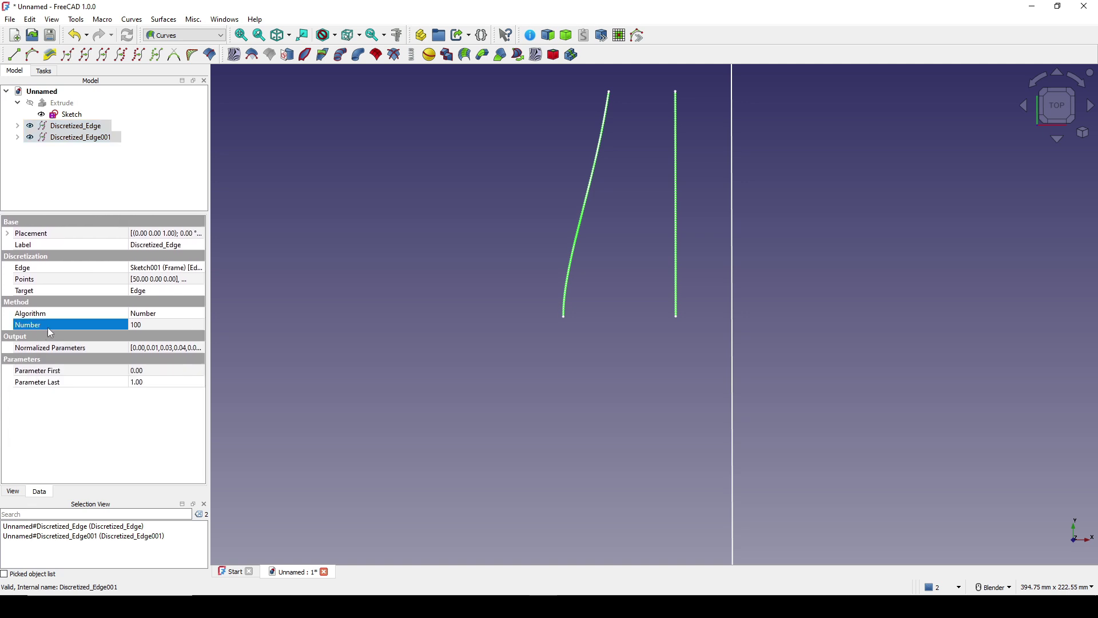
pyautogui.click(162, 326)
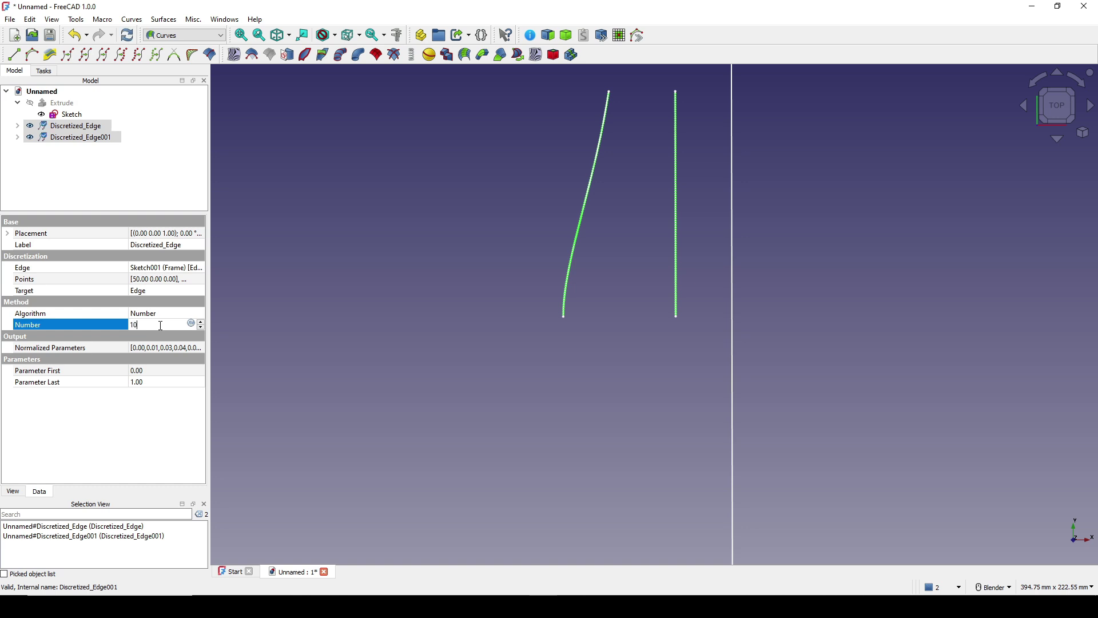
pyautogui.write('10')
pyautogui.press('Return')
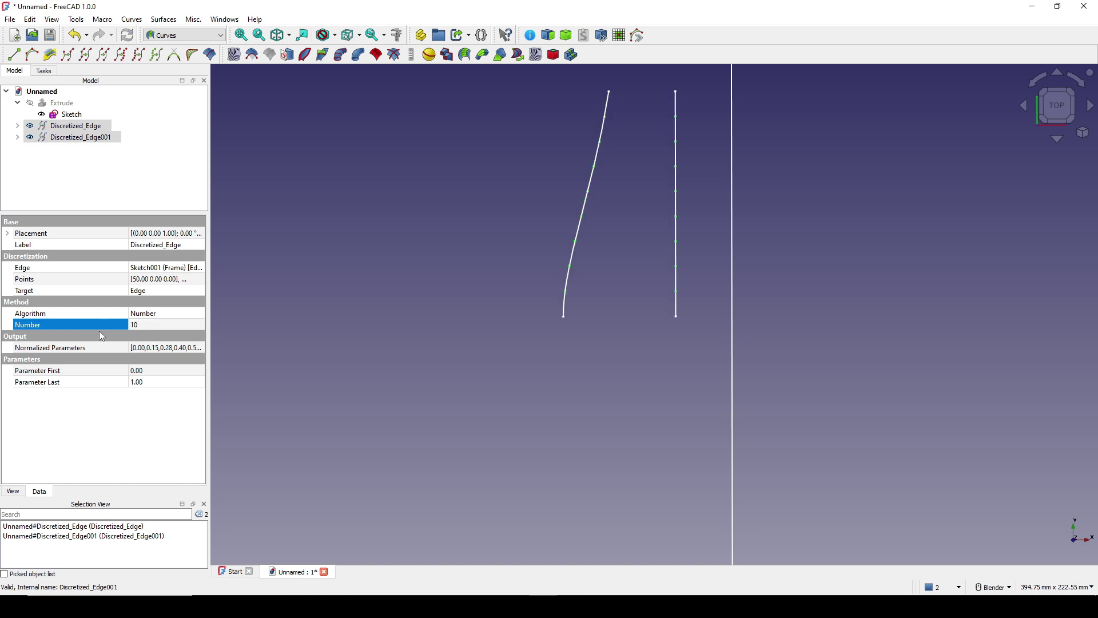
# Display the points of both discretized edges at point size 10.
pyautogui.click(14, 494)
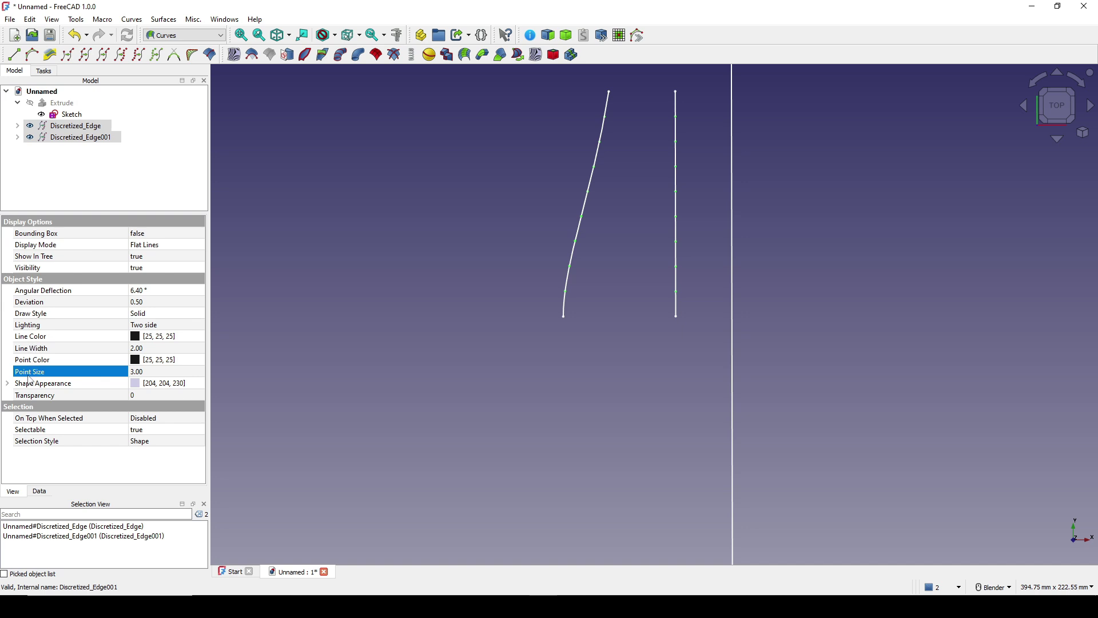
pyautogui.click(172, 373)
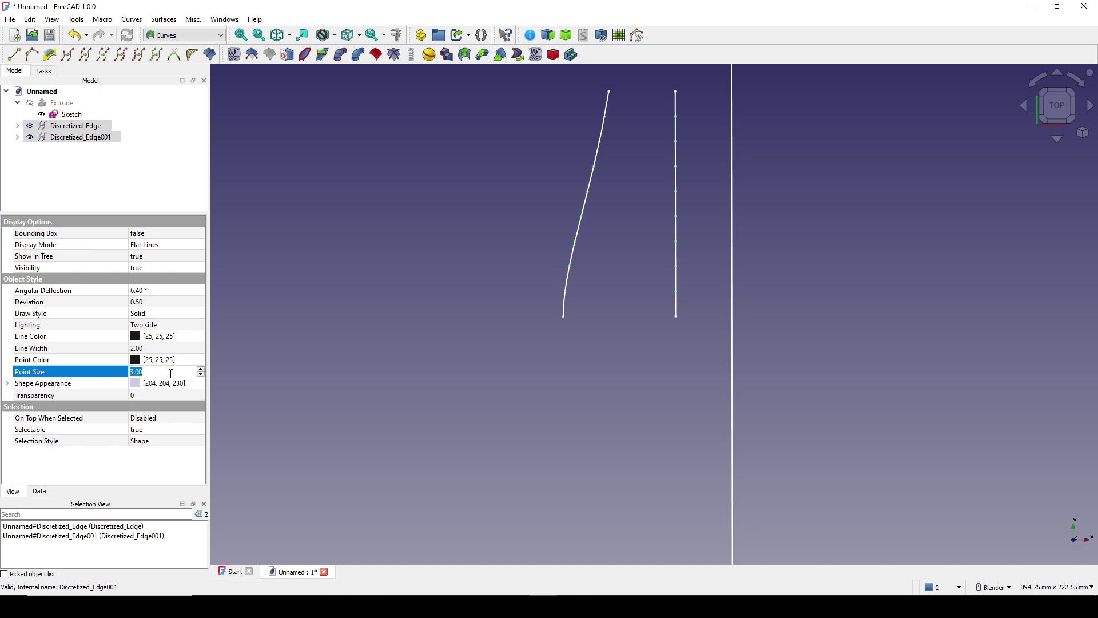
pyautogui.write('10')
pyautogui.click(100, 380)
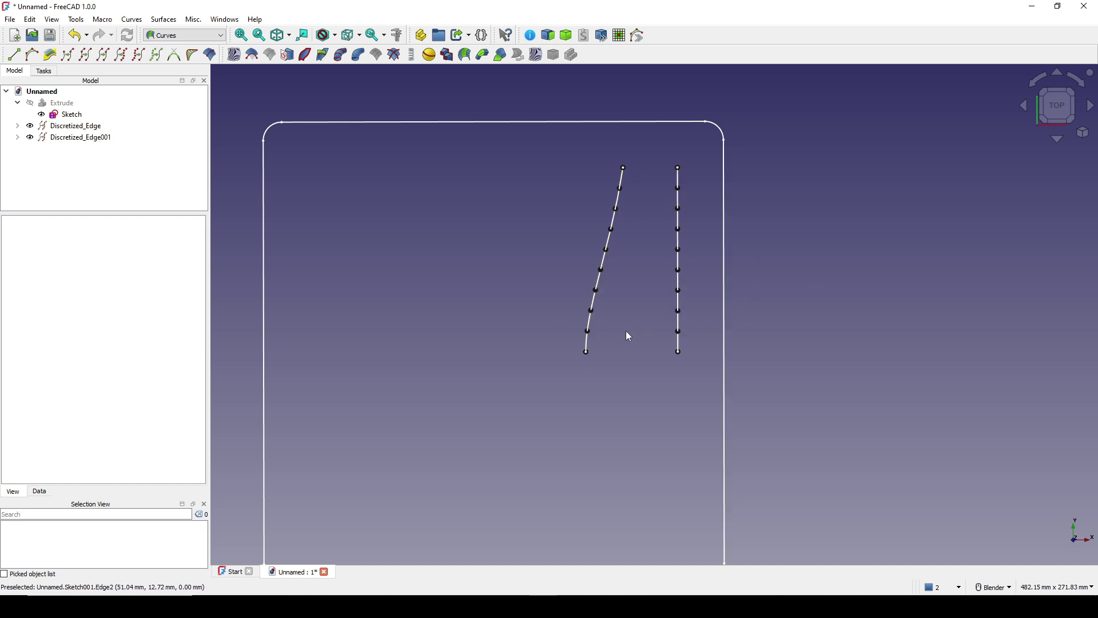
pyautogui.keyDown('shift'); pyautogui.moveTo(632, 314); pyautogui.dragTo(633, 302, button='middle'); pyautogui.keyUp('shift')
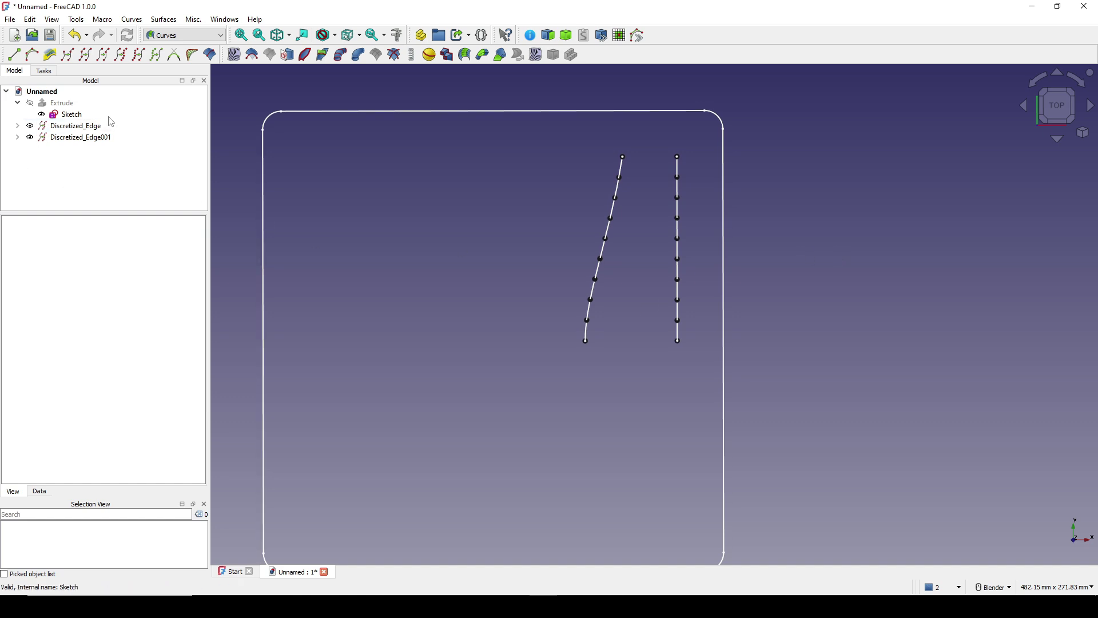
pyautogui.click(192, 39)
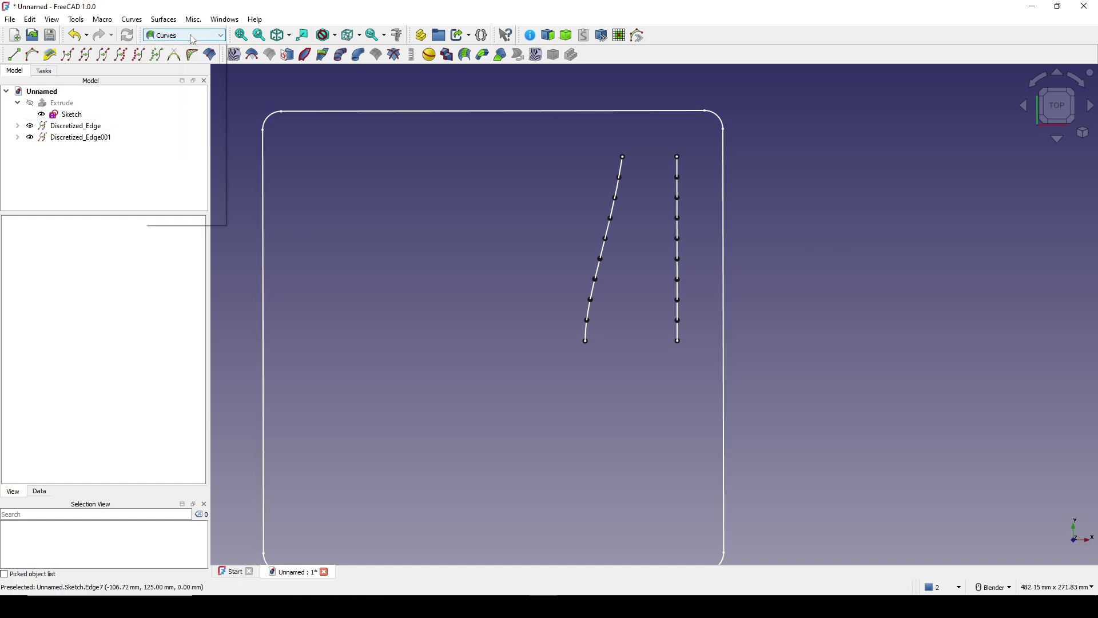
# Back in the Part workbench, hide the Frame sketch so only the dots remain.
pyautogui.click(173, 59)
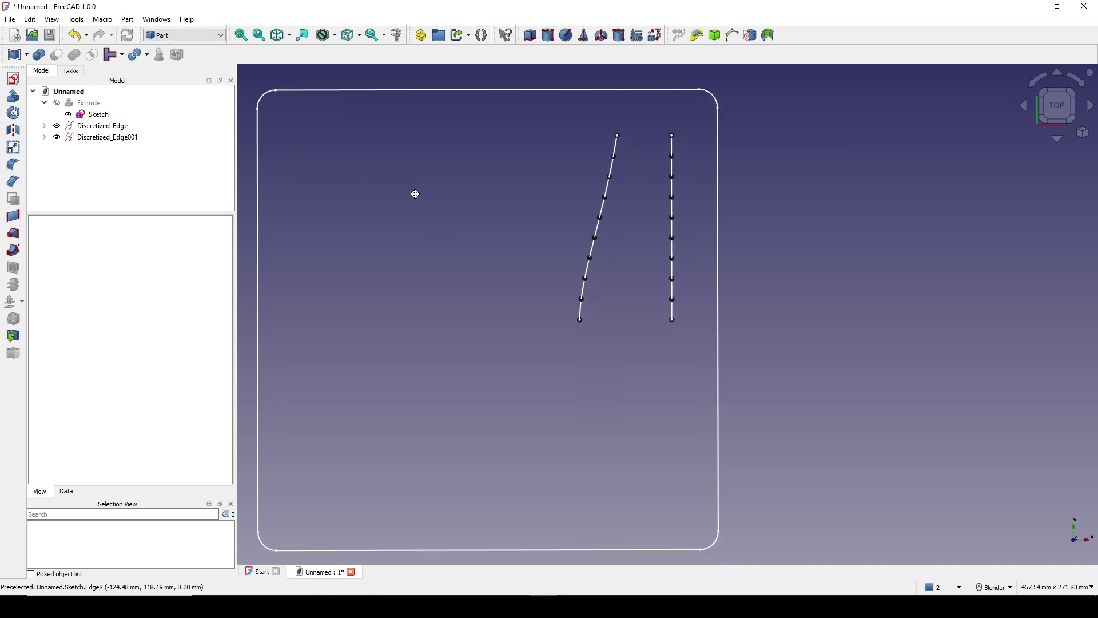
pyautogui.keyDown('shift'); pyautogui.moveTo(415, 194); pyautogui.dragTo(410, 193, button='middle'); pyautogui.keyUp('shift')
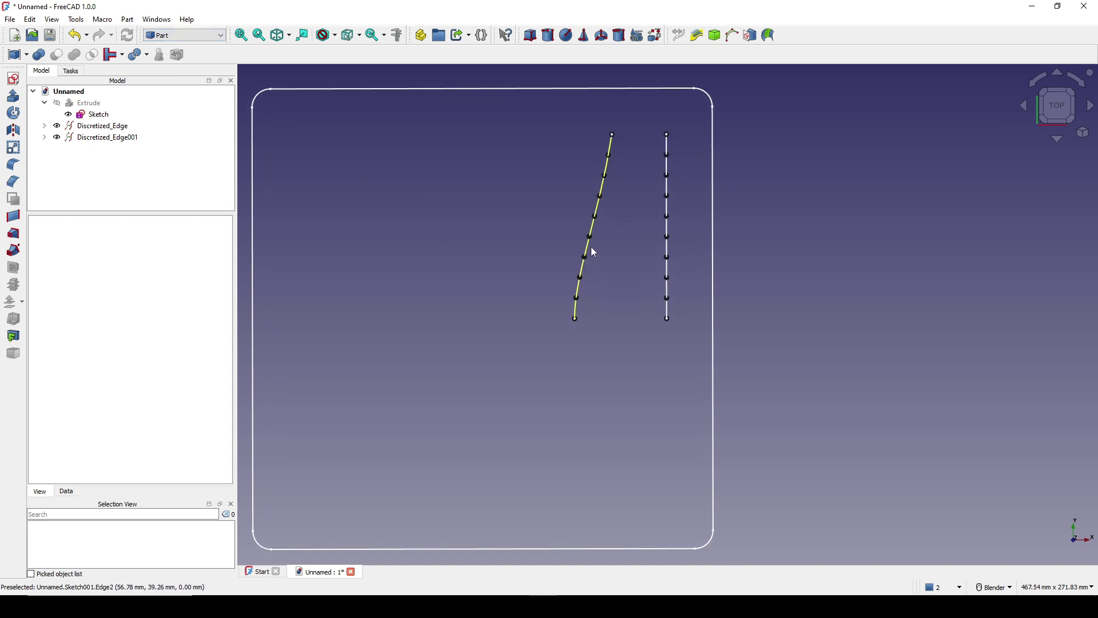
pyautogui.click(45, 125)
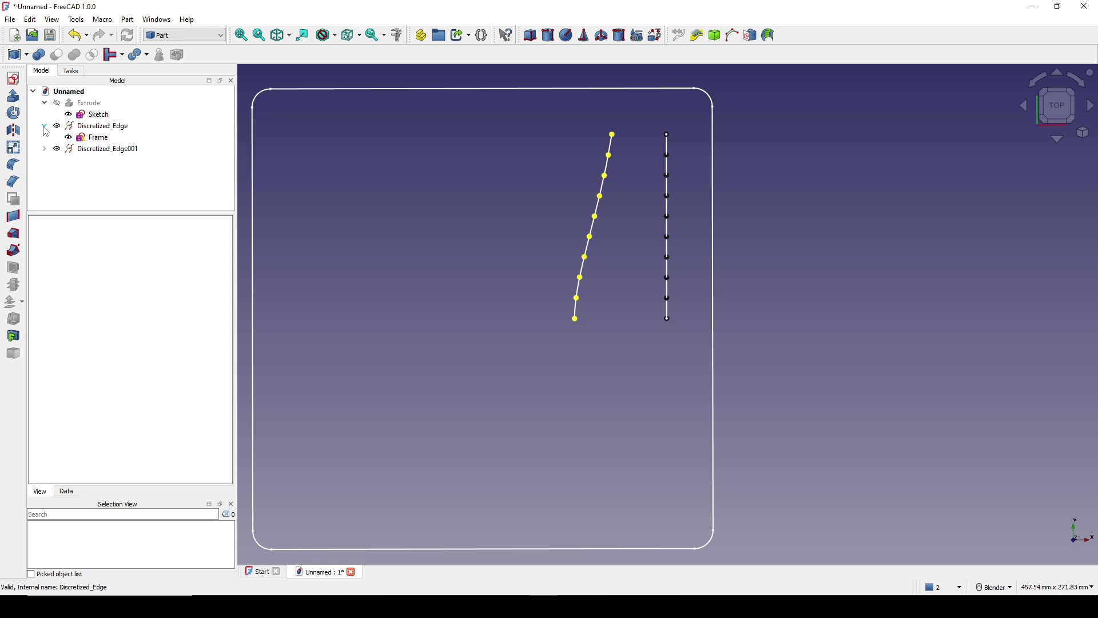
pyautogui.click(102, 140)
pyautogui.press('space')
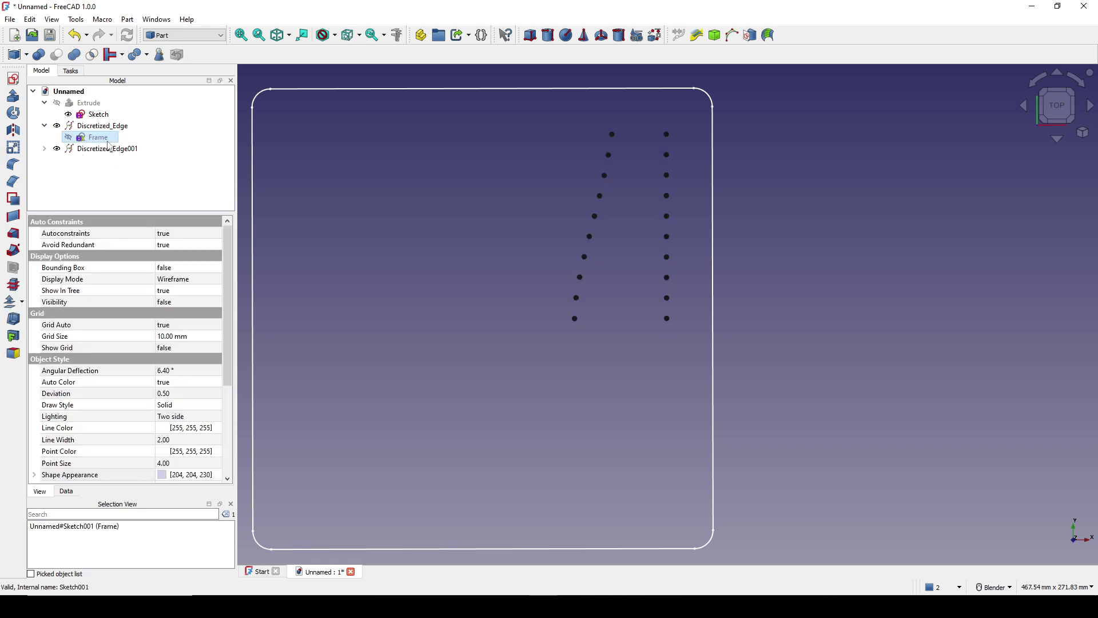
pyautogui.moveTo(651, 211)
pyautogui.keyDown('shift'); pyautogui.mouseDown(button='middle')
pyautogui.moveTo(633, 246)
pyautogui.moveTo(620, 188)
pyautogui.mouseUp(button='middle'); pyautogui.keyUp('shift')
# Create a new sketch on the XY plane.
pyautogui.click(597, 225)
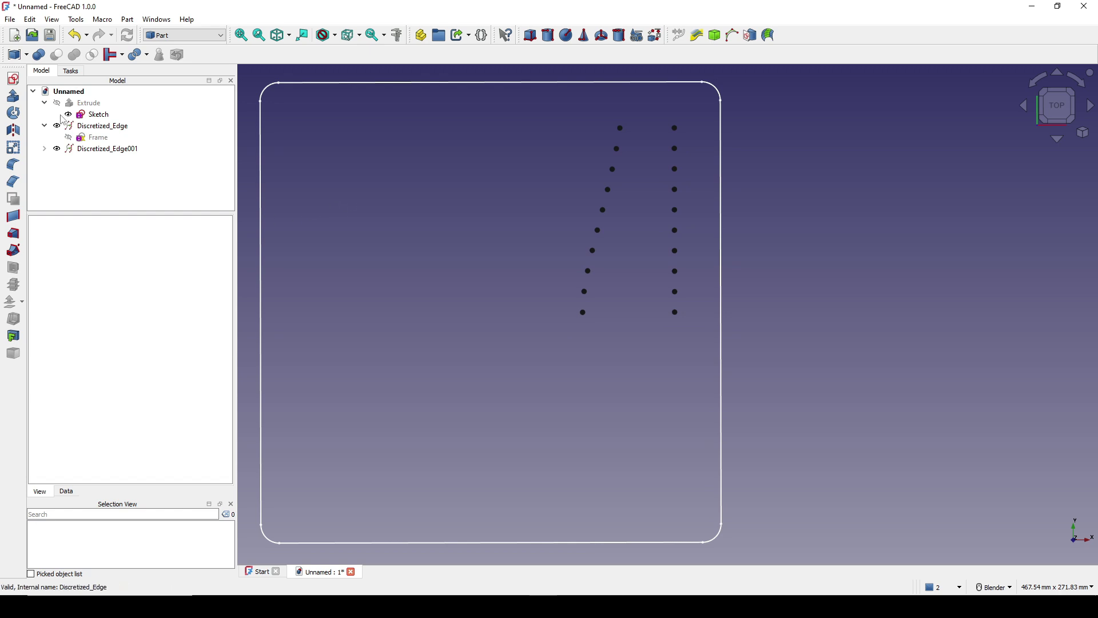
pyautogui.click(14, 79)
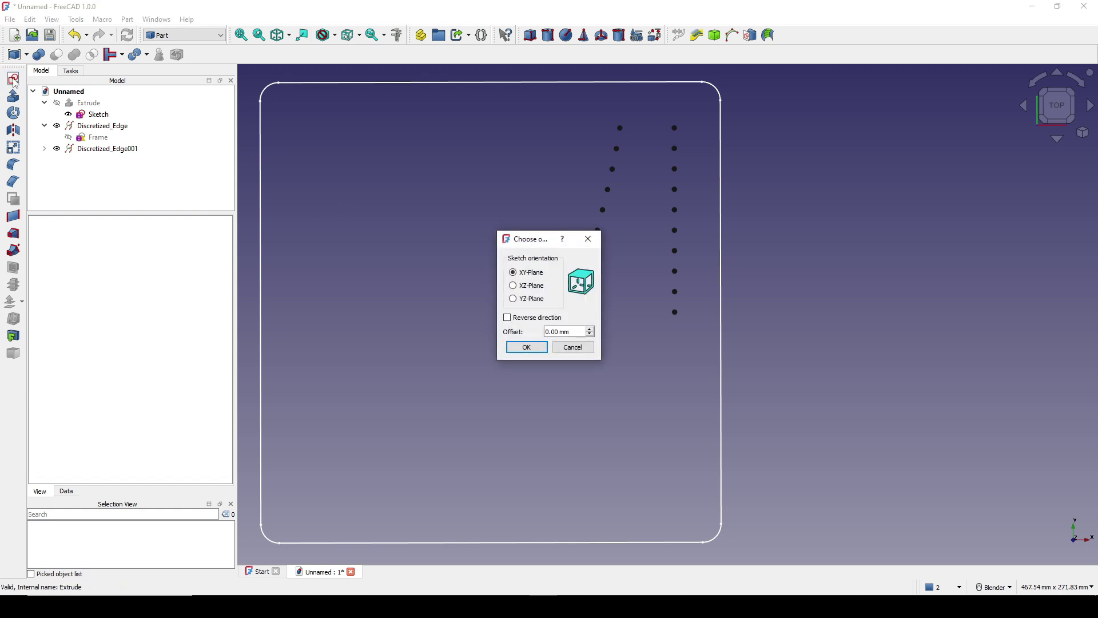
pyautogui.click(526, 347)
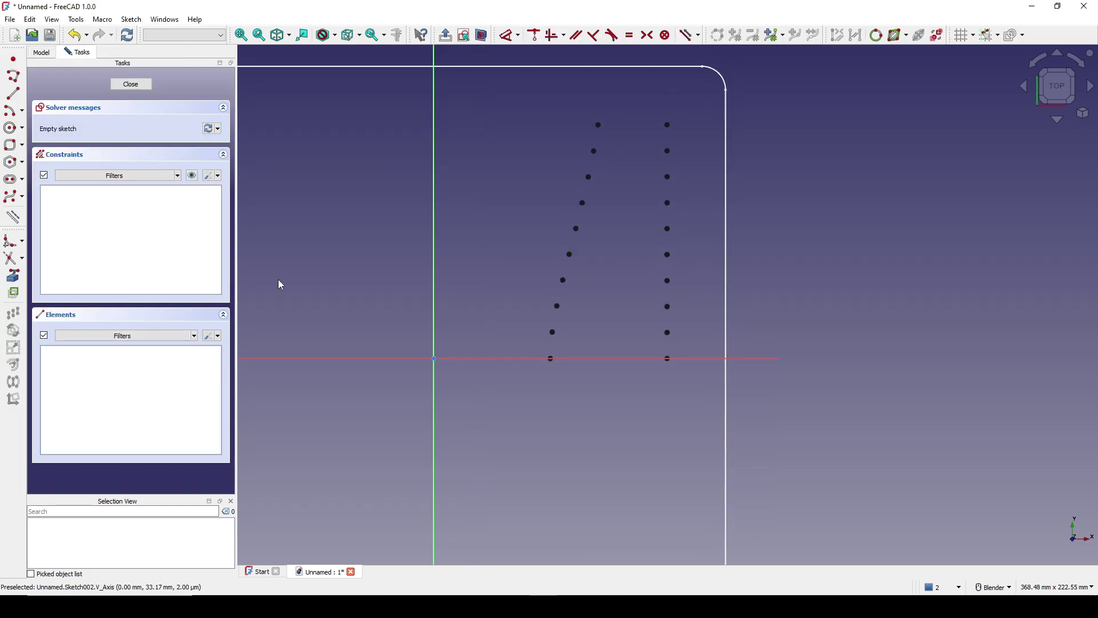
# Link all twenty dots of both columns into the sketch as external geometry.
pyautogui.click(14, 277)
pyautogui.scroll(1, 631, 343)
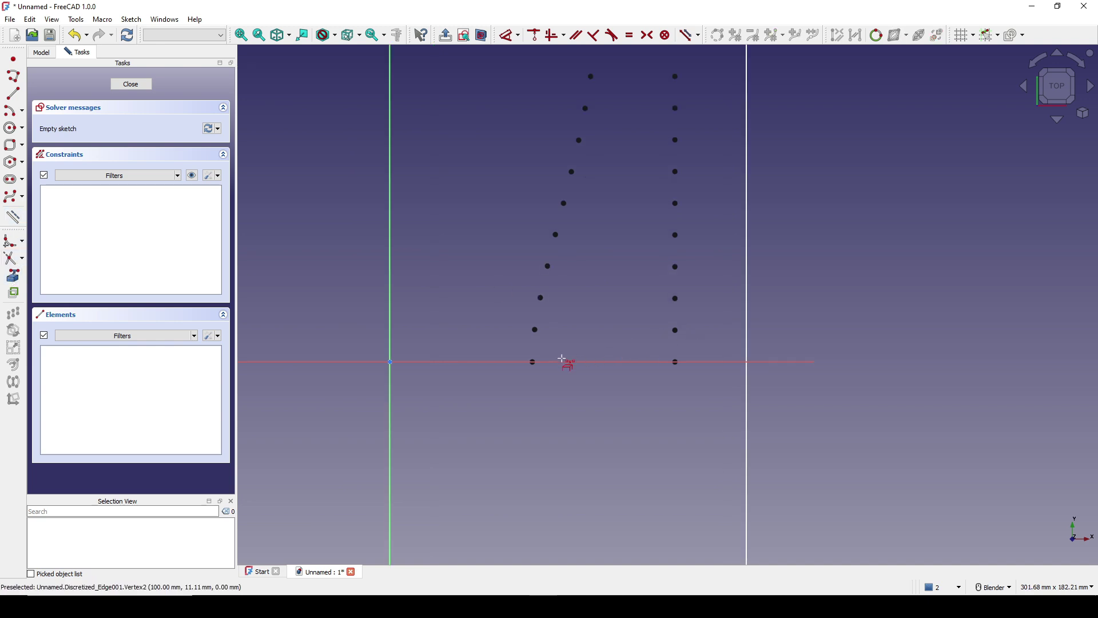
pyautogui.click(533, 362)
pyautogui.click(676, 361)
pyautogui.click(675, 331)
pyautogui.click(676, 298)
pyautogui.click(535, 330)
pyautogui.click(541, 298)
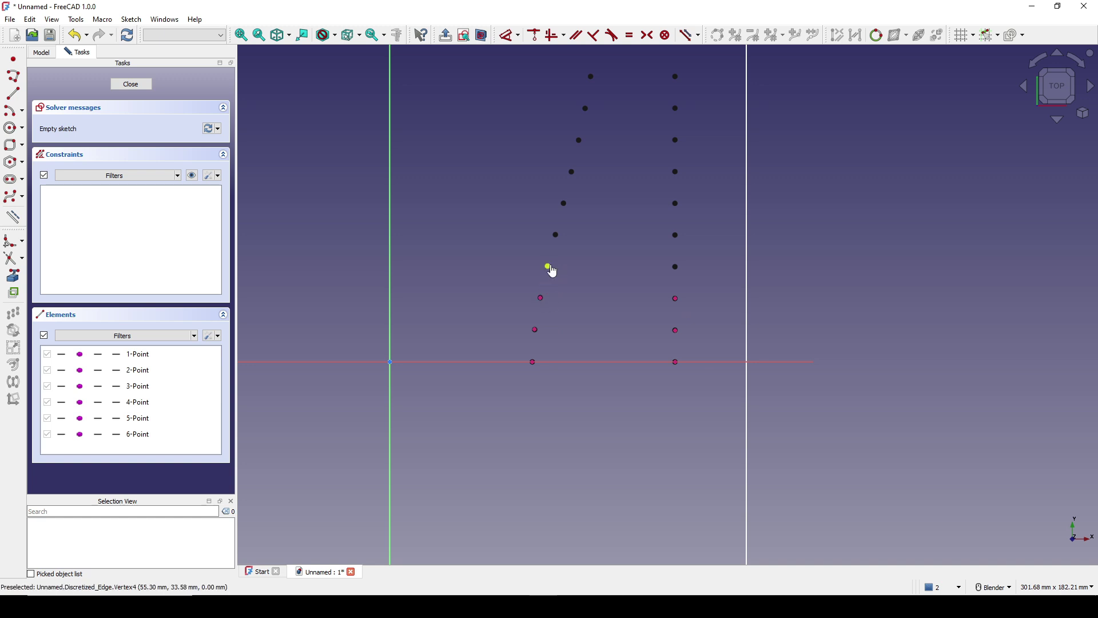
pyautogui.click(548, 266)
pyautogui.click(675, 267)
pyautogui.click(676, 235)
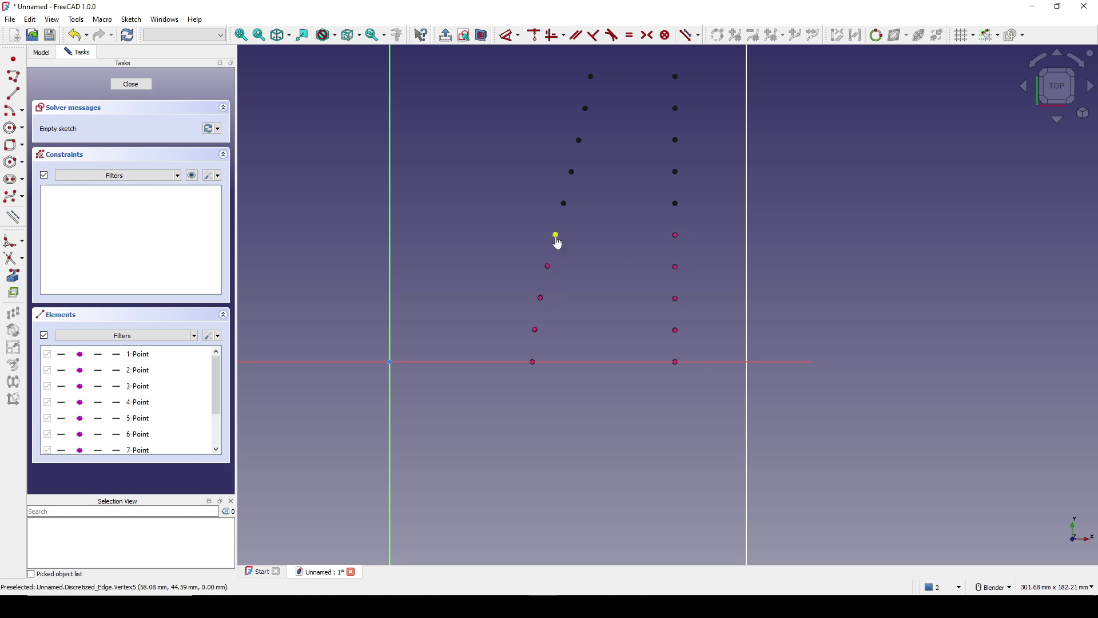
pyautogui.click(556, 235)
pyautogui.click(564, 203)
pyautogui.click(675, 203)
pyautogui.keyDown('shift'); pyautogui.moveTo(586, 186); pyautogui.dragTo(568, 260, button='middle'); pyautogui.keyUp('shift')
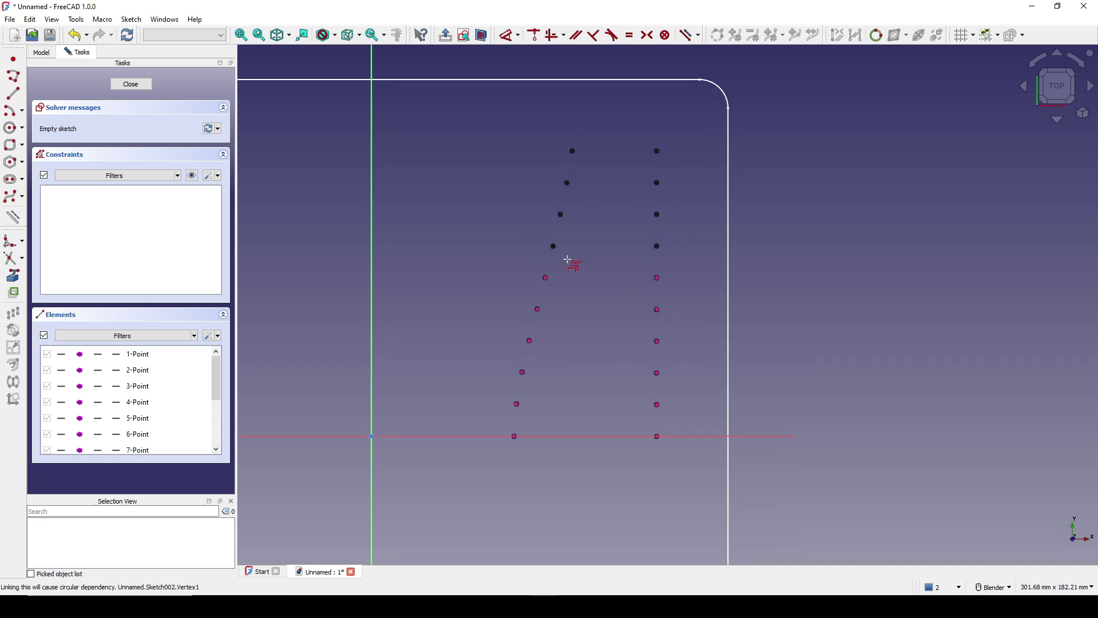
pyautogui.click(553, 246)
pyautogui.click(657, 246)
pyautogui.click(561, 215)
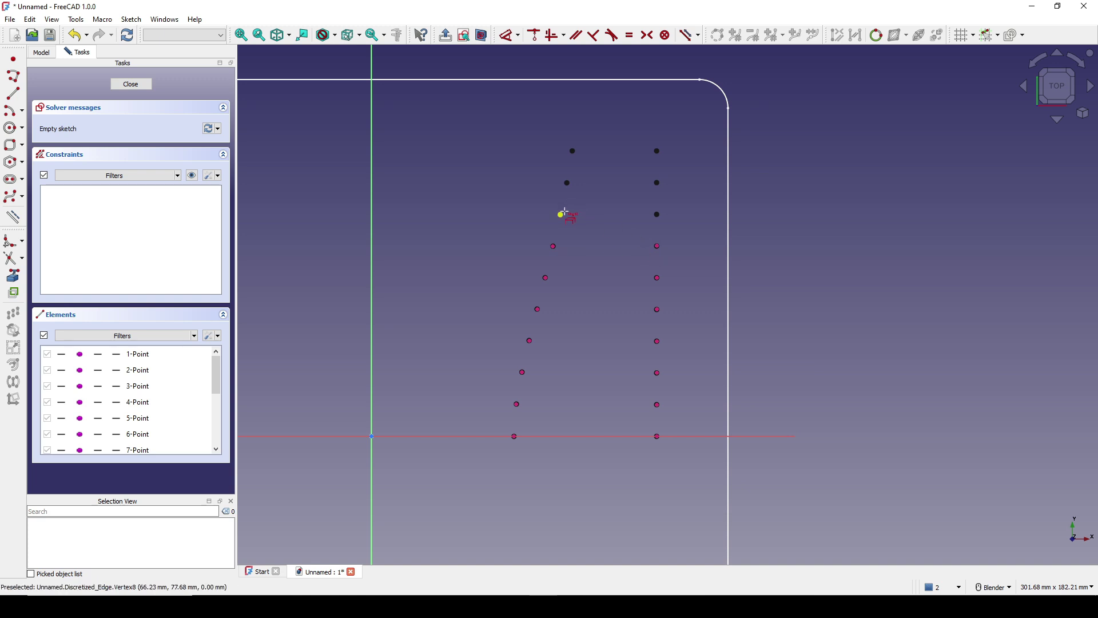
pyautogui.click(658, 215)
pyautogui.click(567, 183)
pyautogui.click(657, 183)
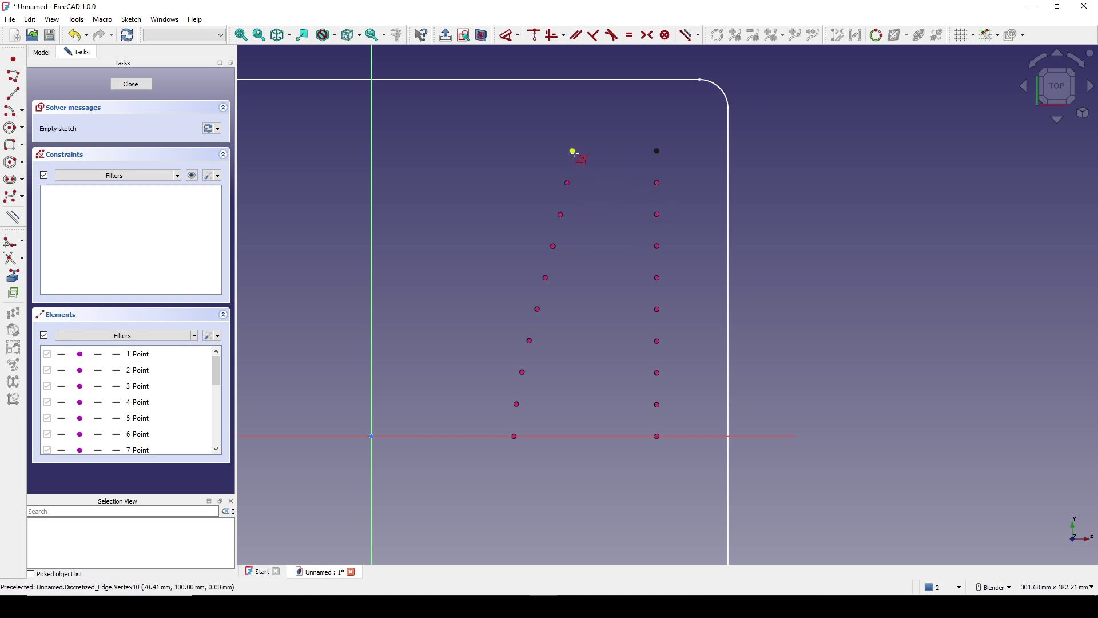
pyautogui.click(572, 151)
pyautogui.click(658, 151)
pyautogui.scroll(-3, 744, 241)
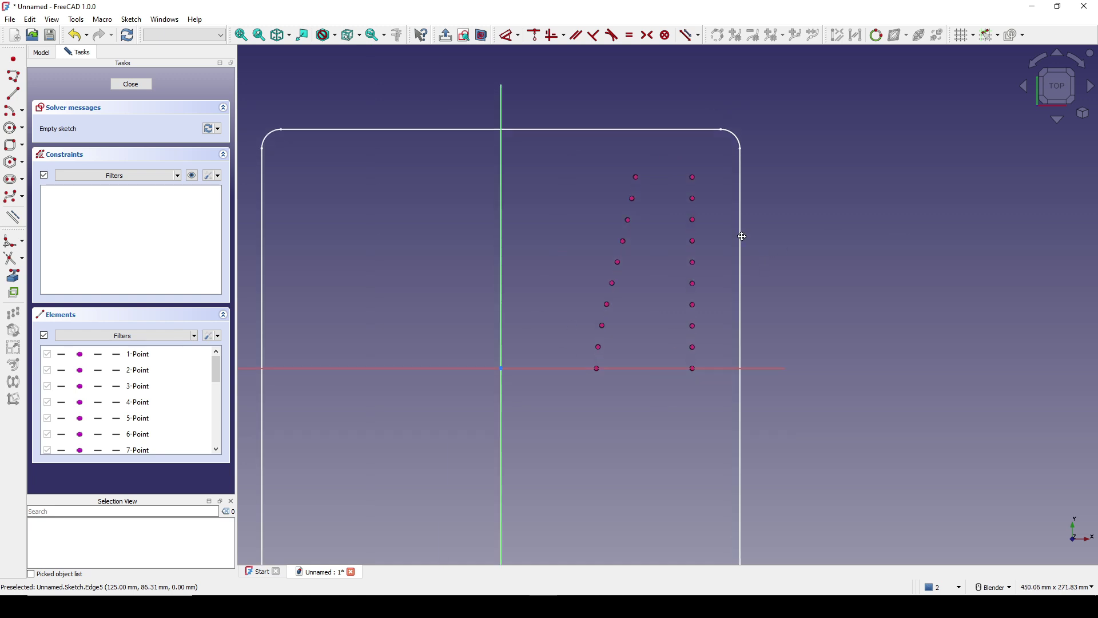
pyautogui.scroll(2, 769, 252)
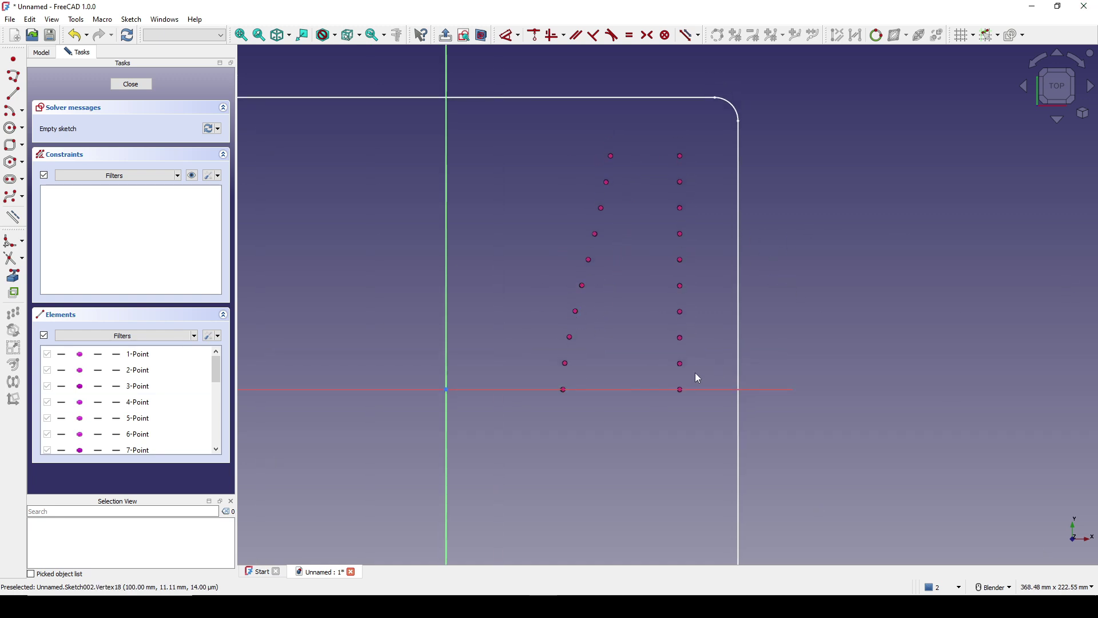
pyautogui.scroll(2, 694, 375)
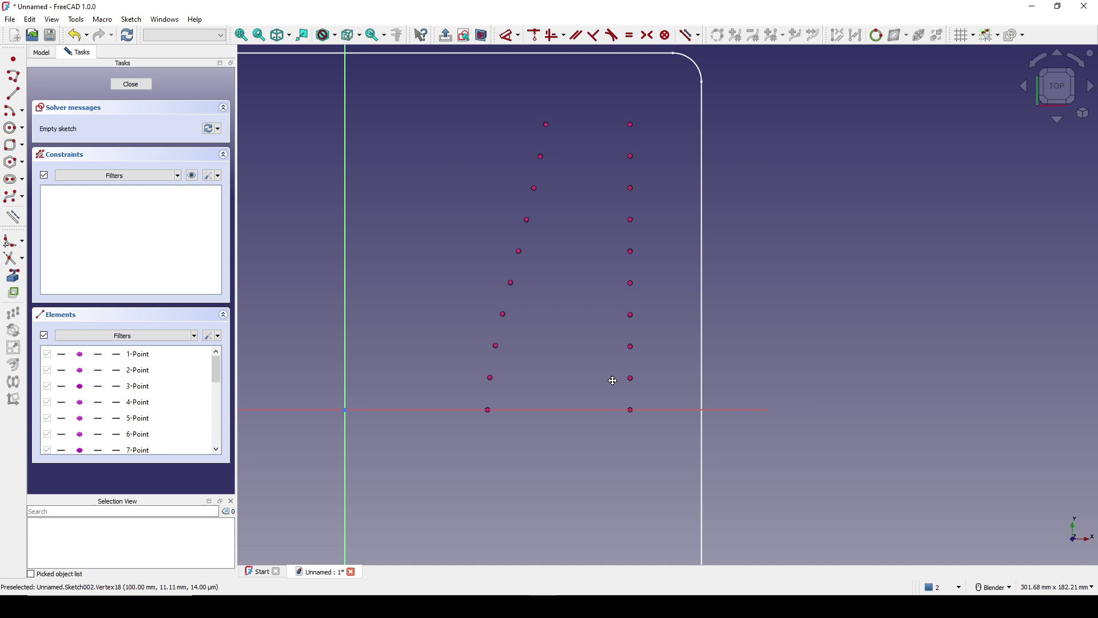
# Draw a slot across the bottom dots, its left arc centre coincident with the lowest left point.
pyautogui.click(14, 179)
pyautogui.scroll(1, 622, 445)
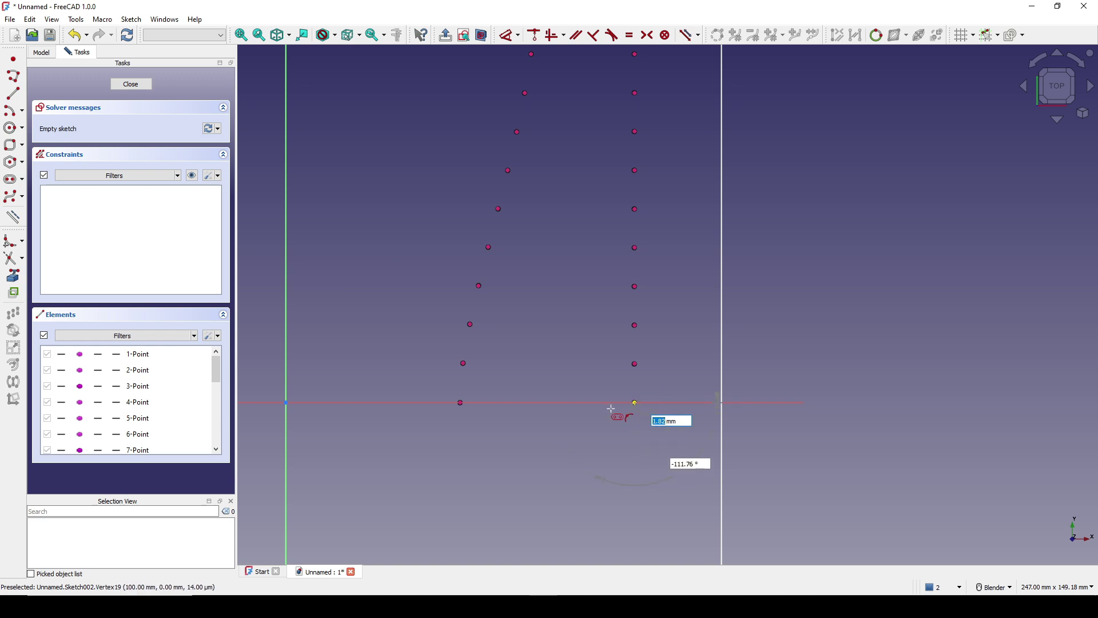
pyautogui.click(518, 403)
pyautogui.scroll(2, 643, 358)
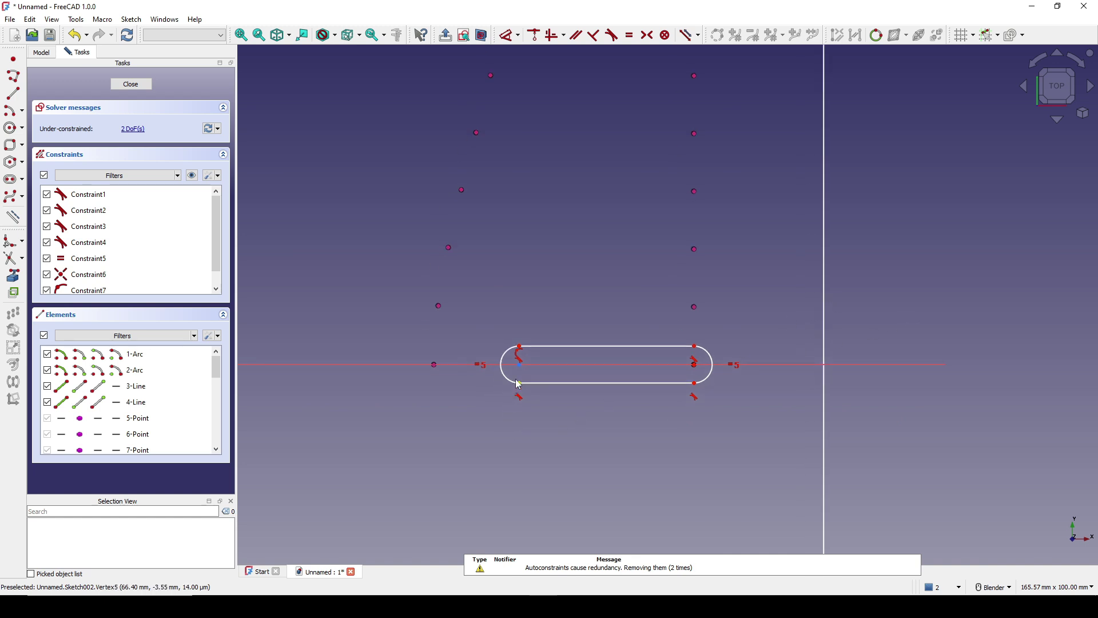
pyautogui.click(520, 366)
pyautogui.click(435, 365)
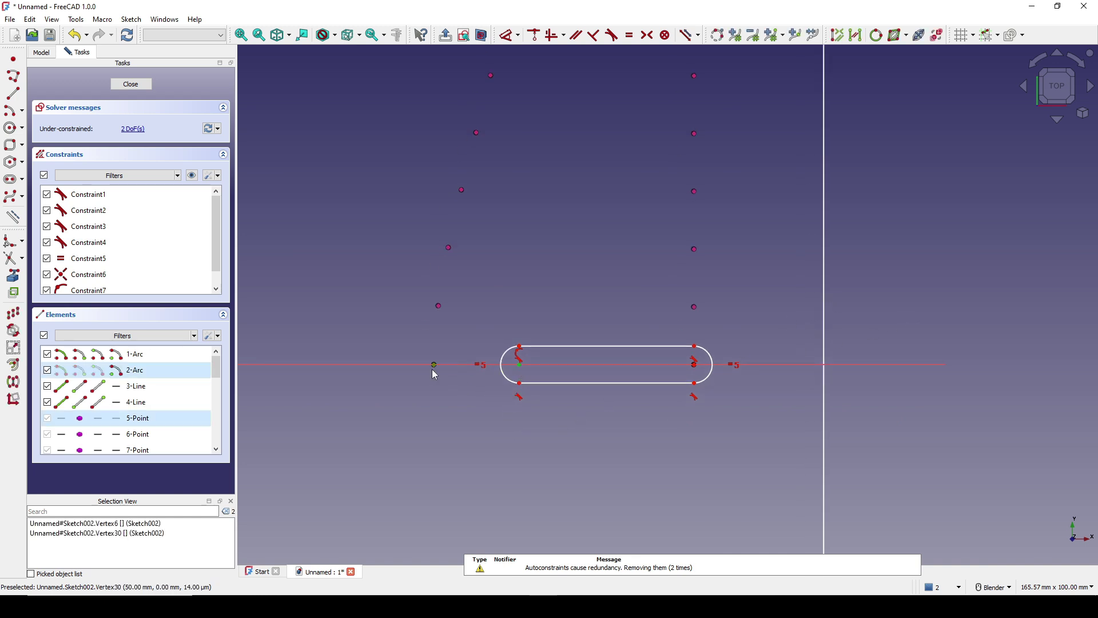
pyautogui.press('c')
pyautogui.scroll(-1, 509, 356)
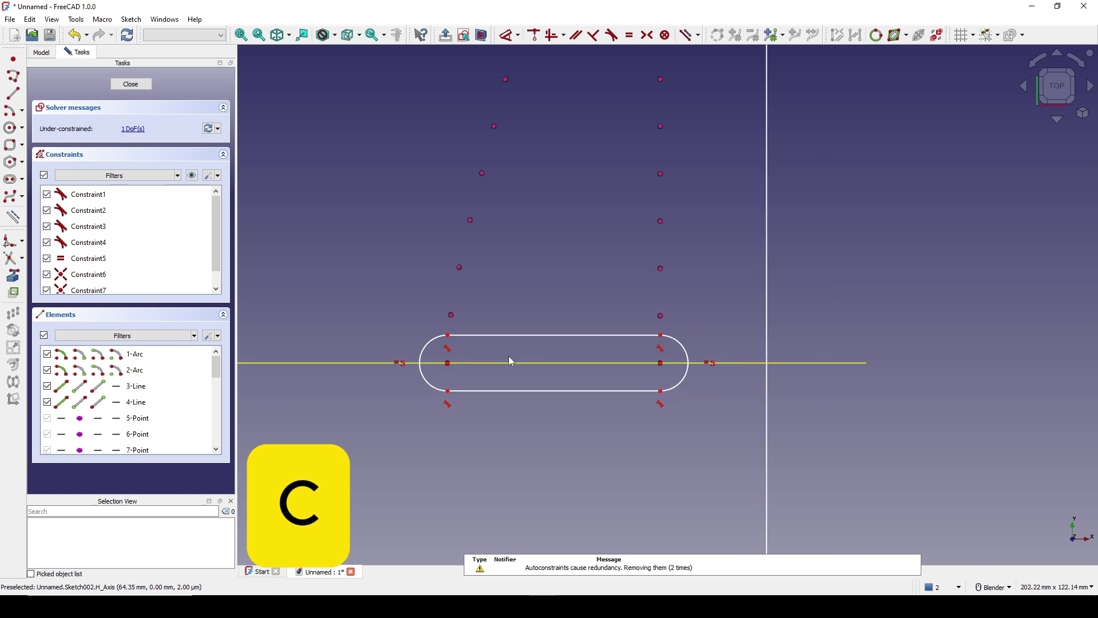
pyautogui.scroll(-1, 510, 369)
pyautogui.click(631, 374)
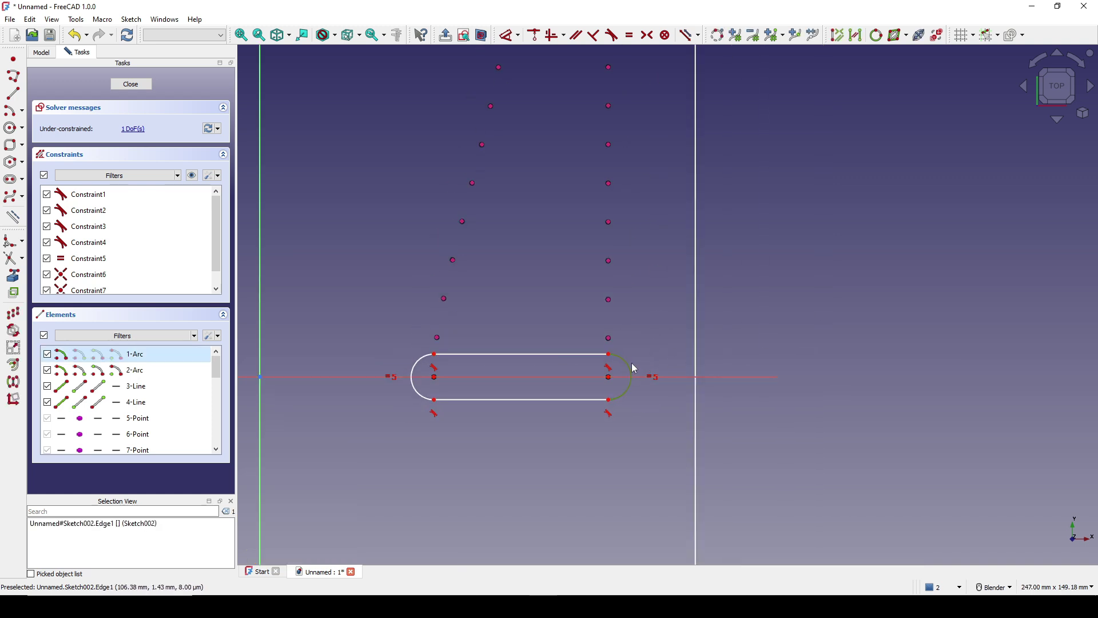
# Add a radius dimension to the slot's right end arc and open its expression editor.
pyautogui.press('d')
pyautogui.click(752, 313)
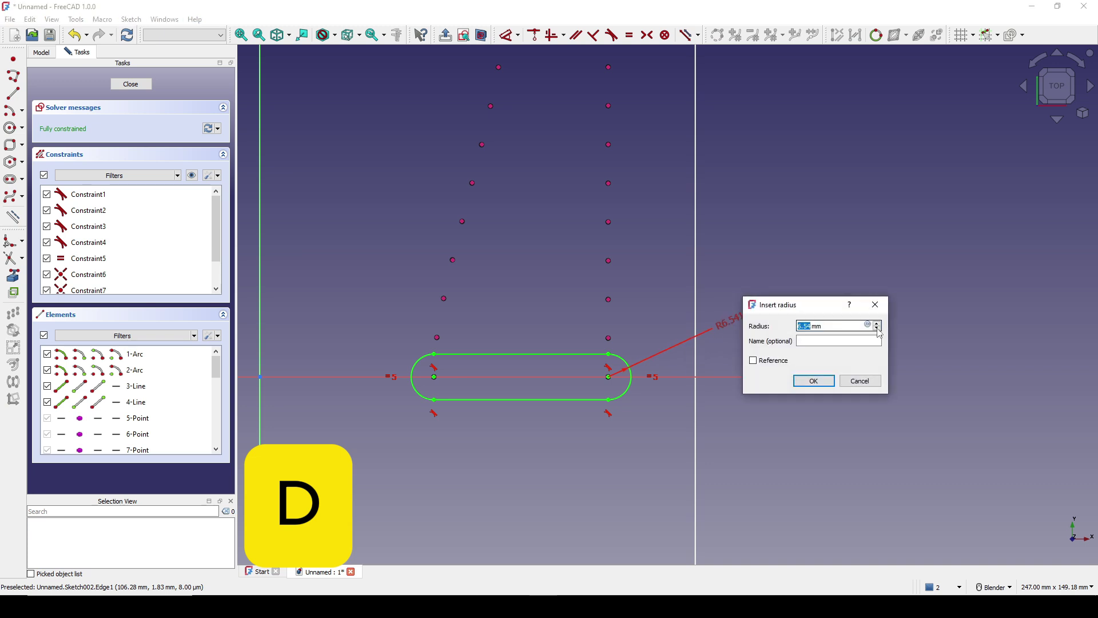
pyautogui.moveTo(783, 312); pyautogui.dragTo(655, 335)
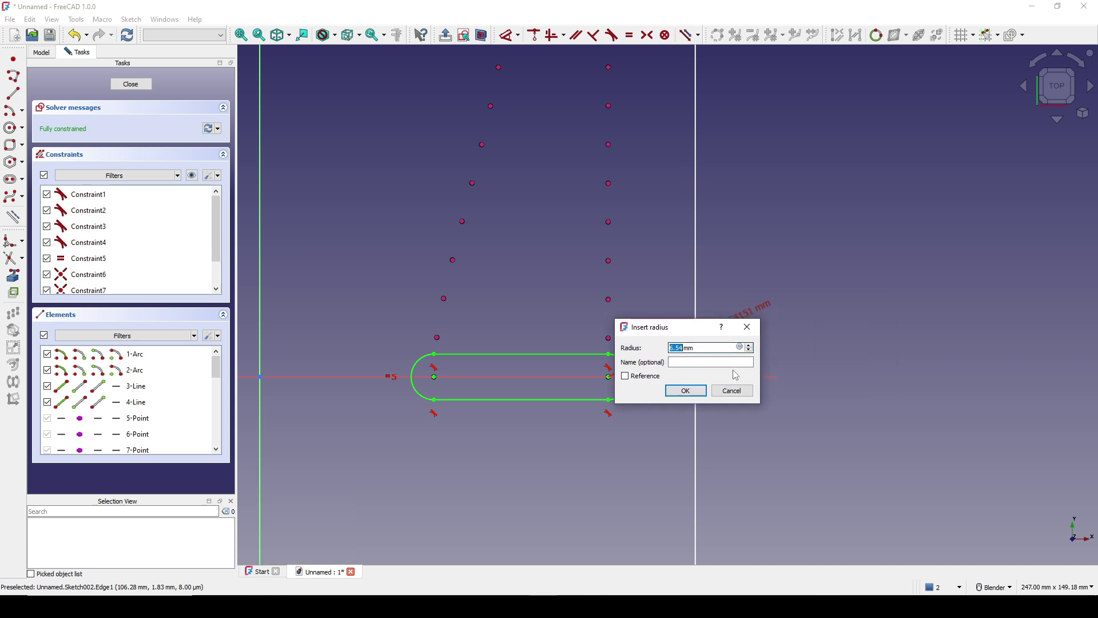
pyautogui.click(741, 348)
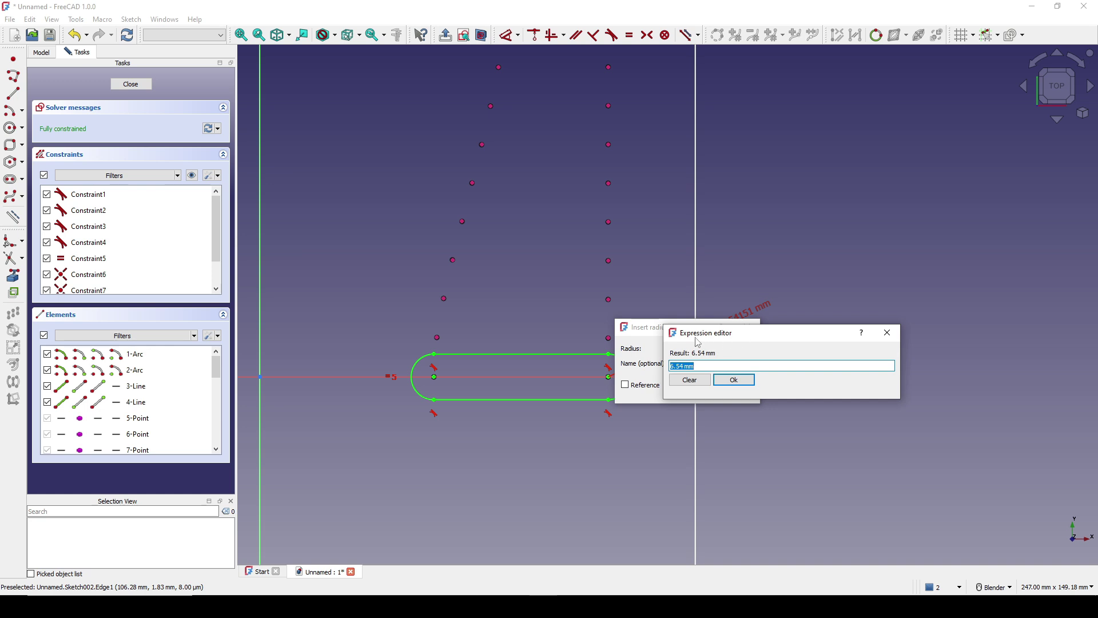
pyautogui.moveTo(740, 340); pyautogui.dragTo(679, 374)
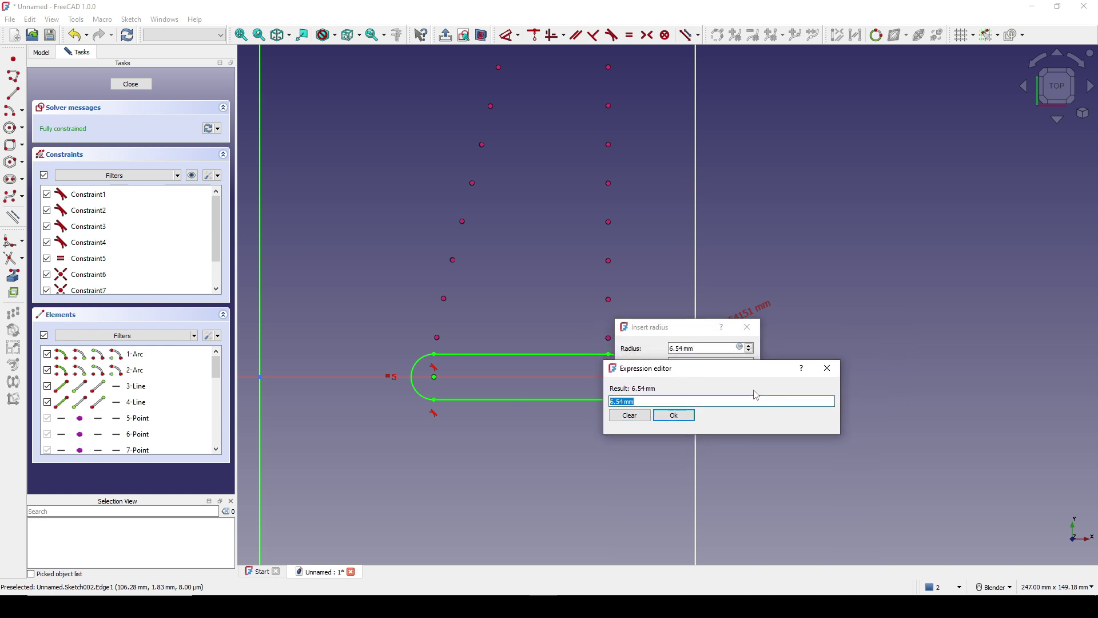
# Replace the 6.54 mm radius with <<Frame>>.Constraints.lenght/20, giving 5 mm.
pyautogui.press('BackSpace')
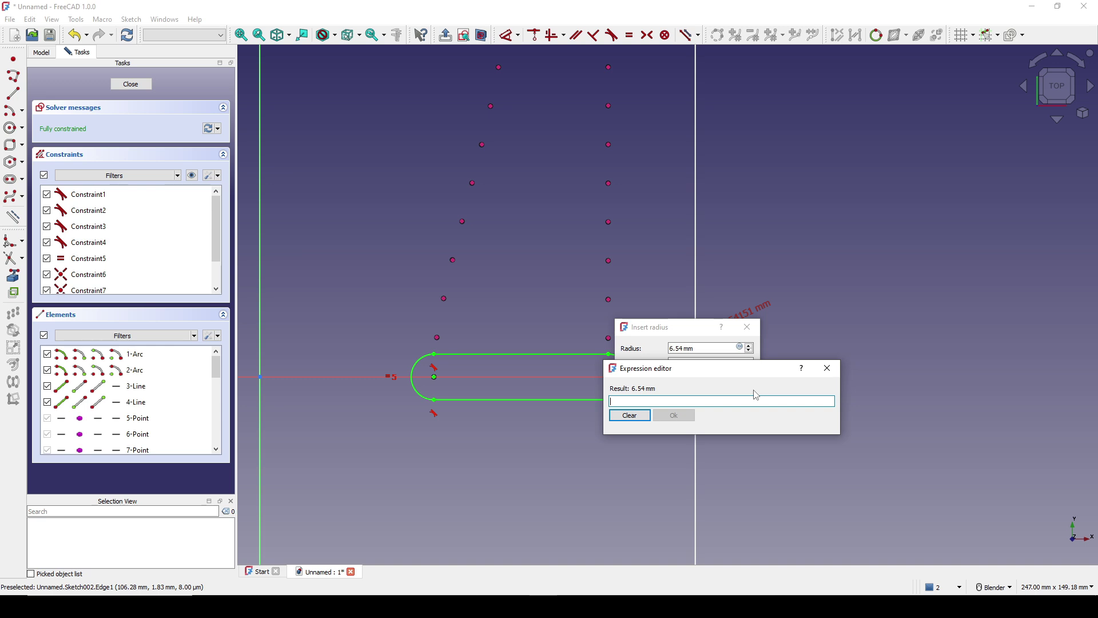
pyautogui.write('f')
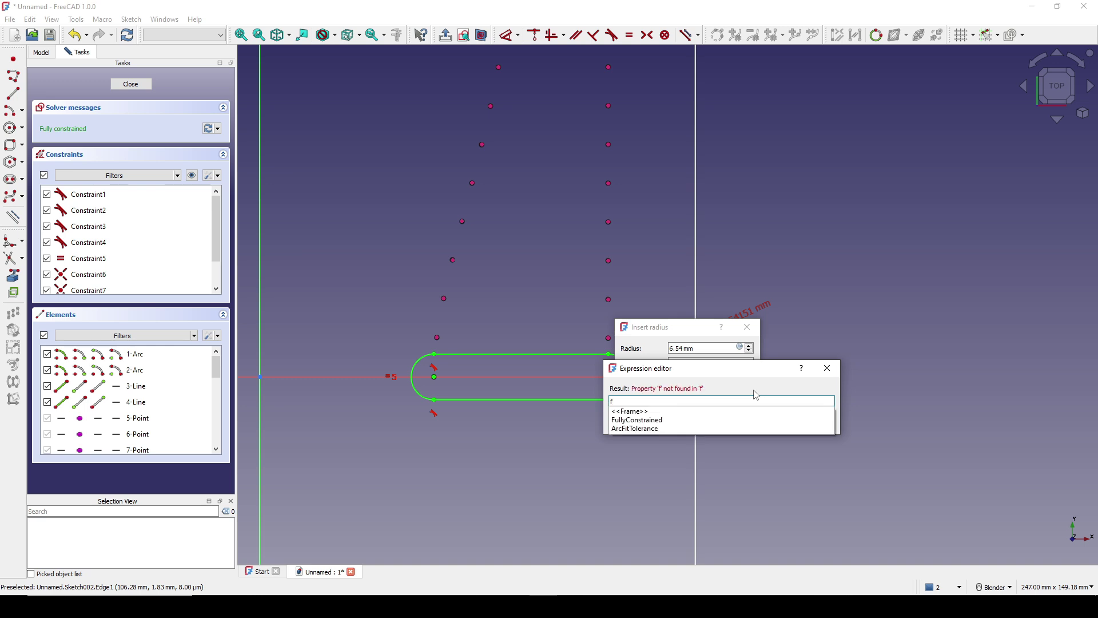
pyautogui.click(639, 412)
pyautogui.write('.')
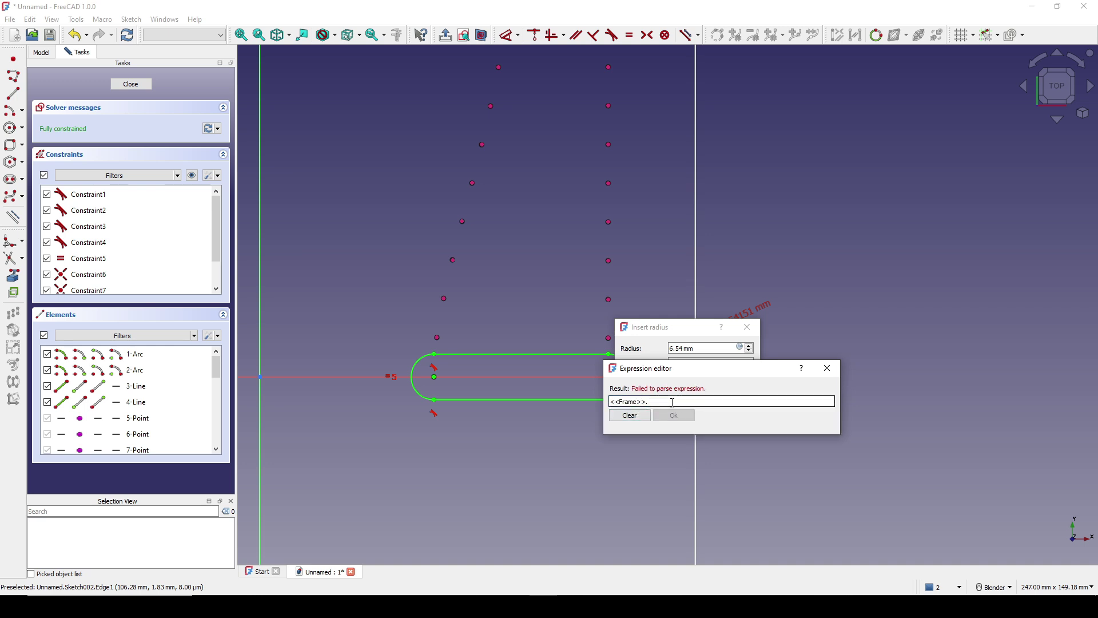
pyautogui.write('c')
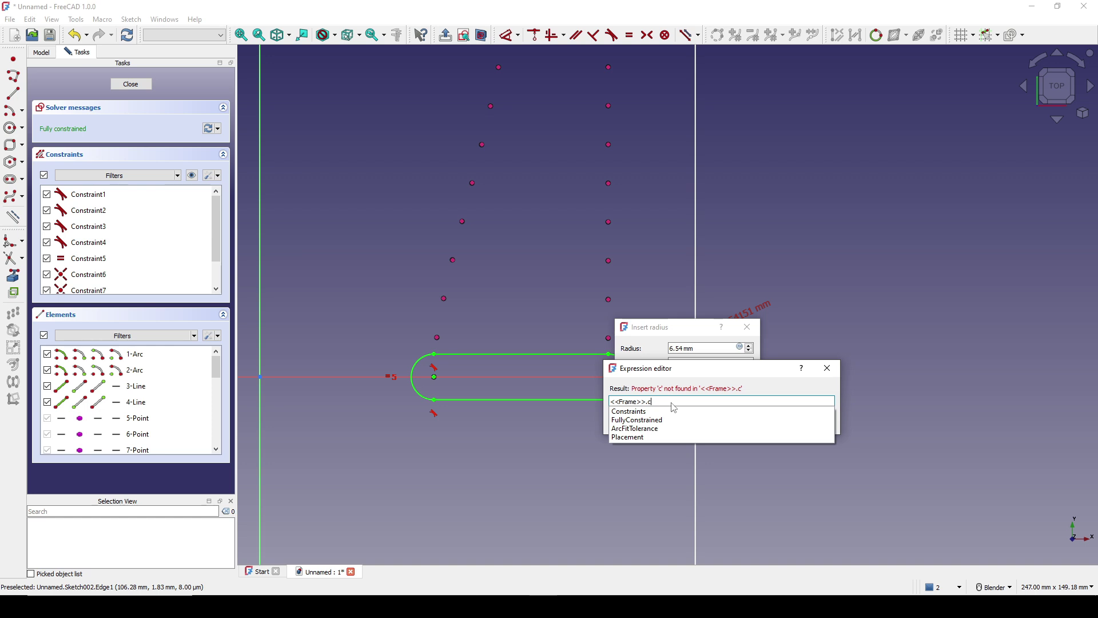
pyautogui.click(636, 412)
pyautogui.write('.')
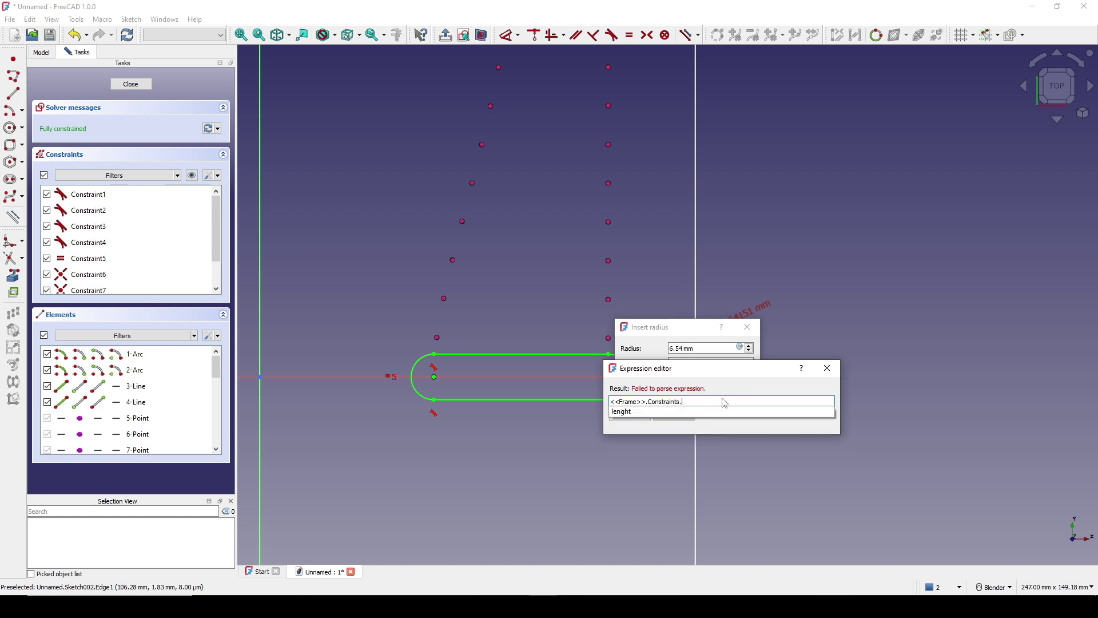
pyautogui.click(626, 412)
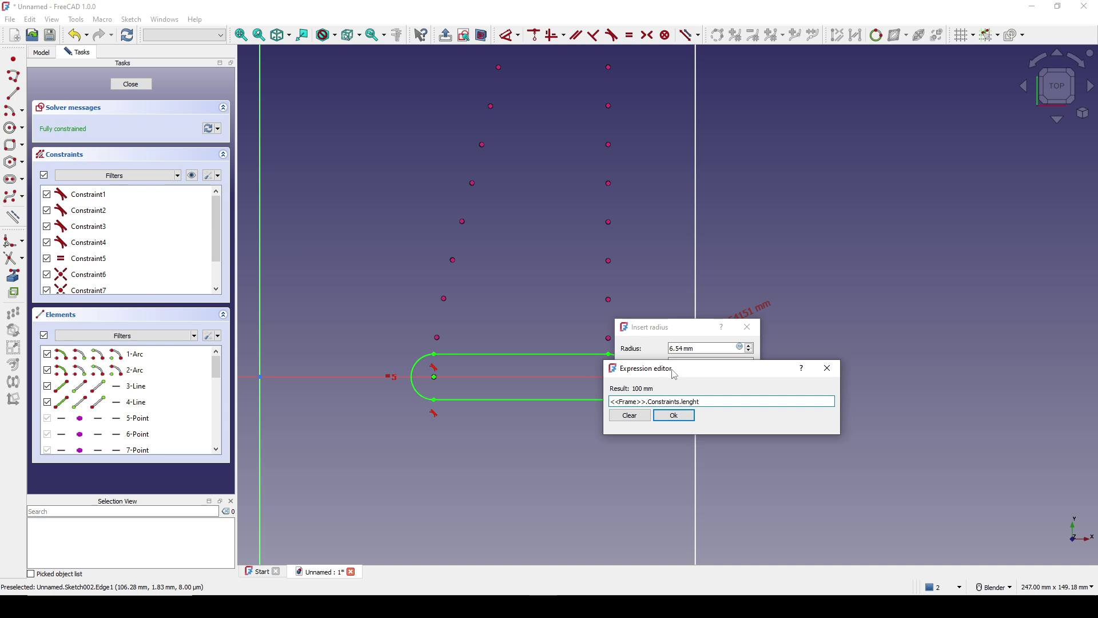
pyautogui.moveTo(675, 375); pyautogui.dragTo(650, 380)
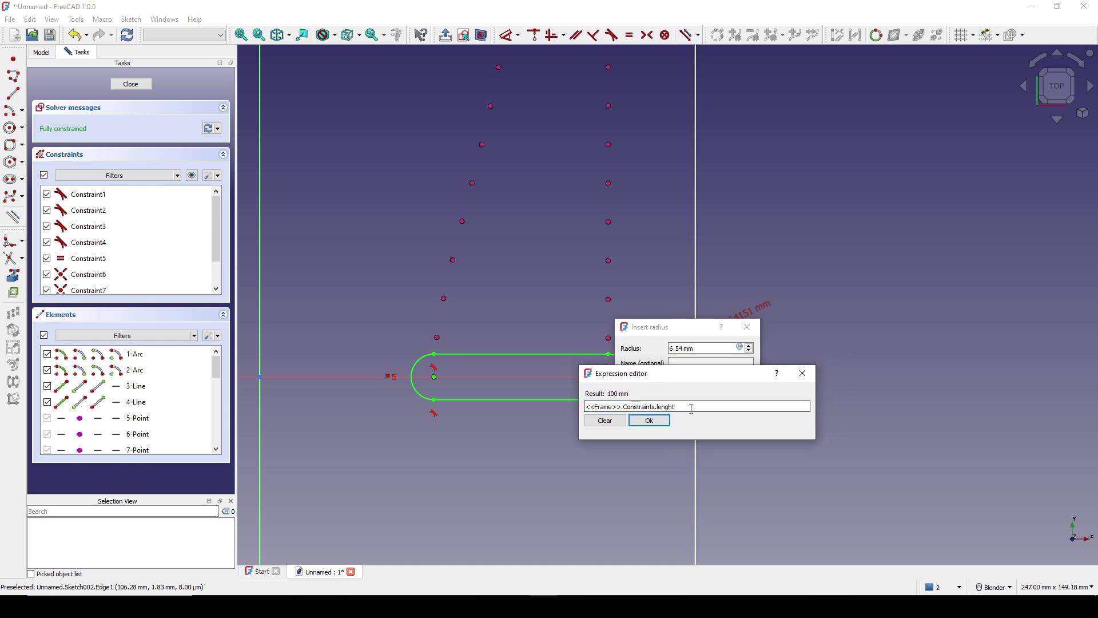
pyautogui.write('/20')
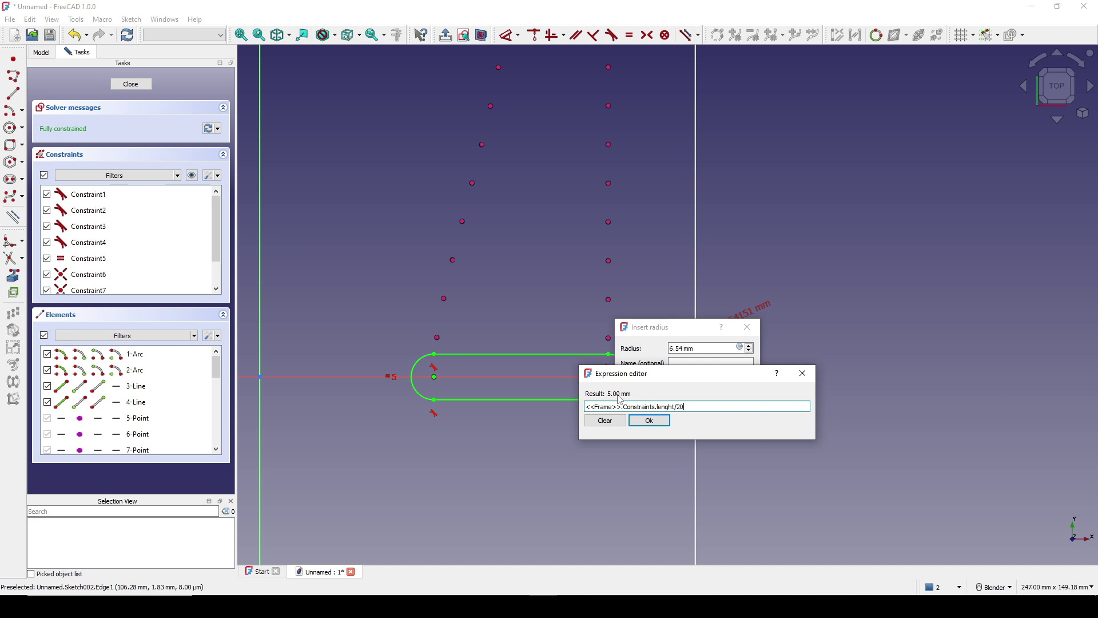
pyautogui.click(650, 420)
pyautogui.click(686, 389)
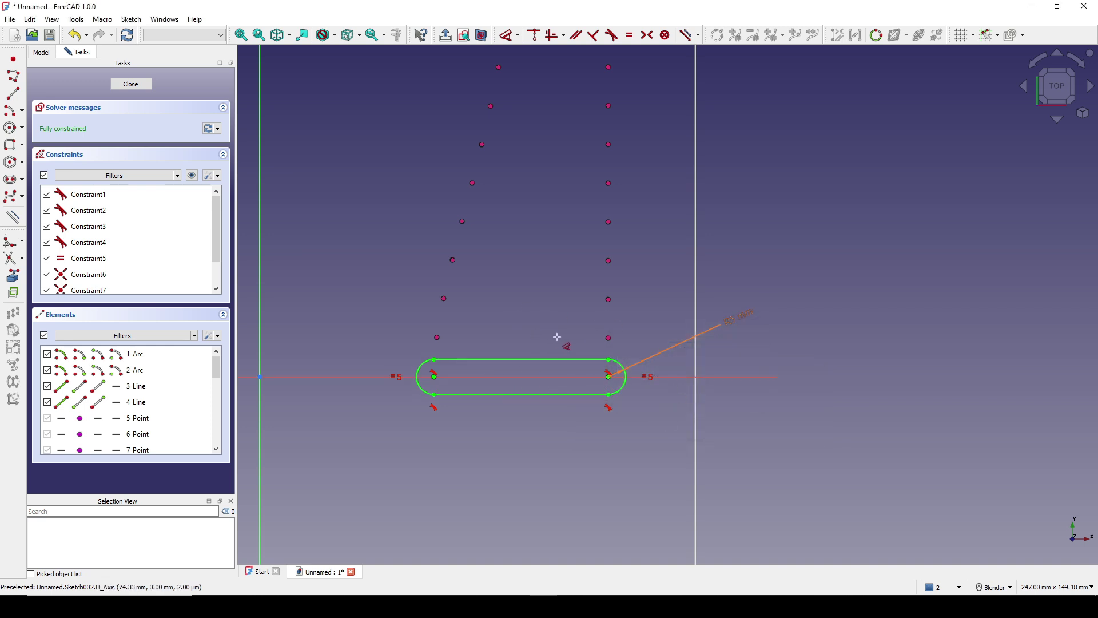
pyautogui.scroll(1, 557, 337)
# Change the radius expression to <<Frame>>.Constraints.lenght/40, making the ends 2.5 mm.
pyautogui.keyDown('shift'); pyautogui.moveTo(590, 326); pyautogui.dragTo(589, 336, button='middle'); pyautogui.keyUp('shift')
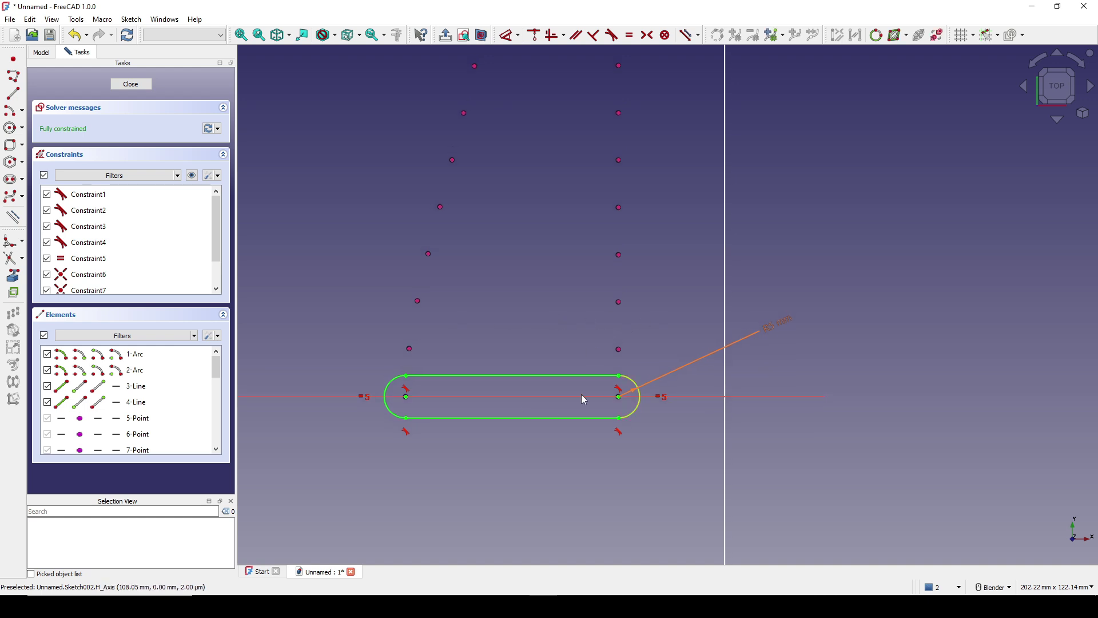
pyautogui.doubleClick(779, 331)
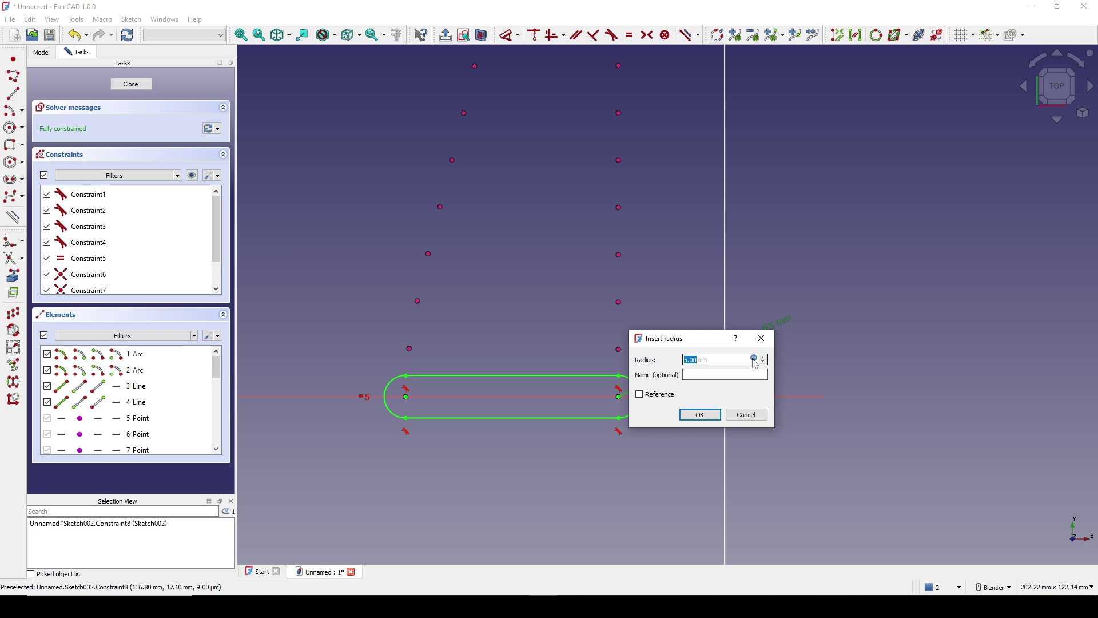
pyautogui.click(754, 359)
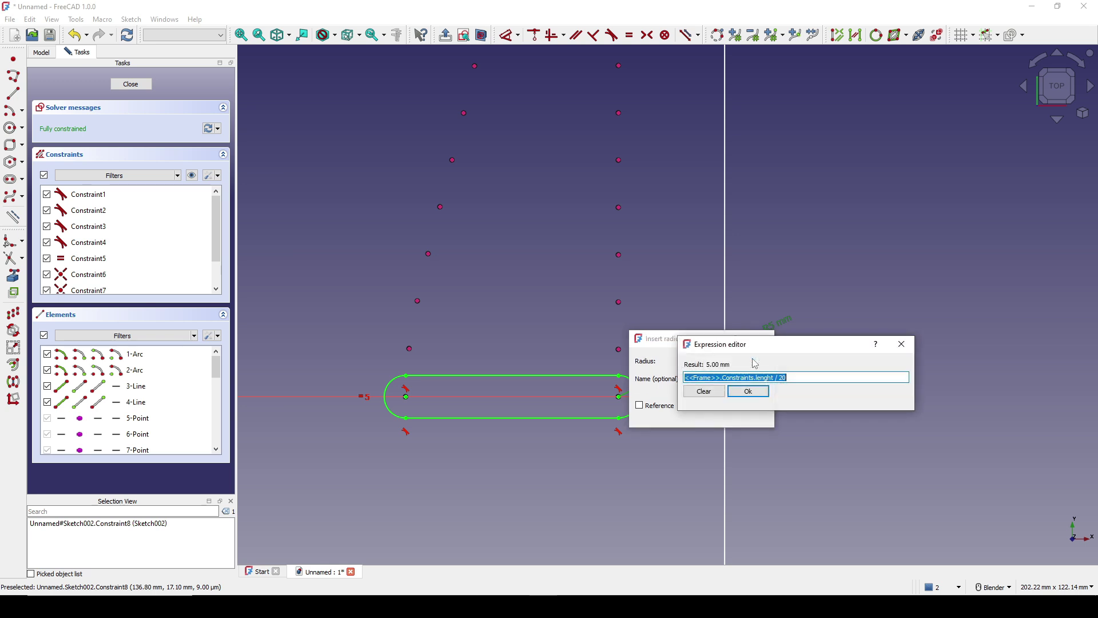
pyautogui.click(745, 390)
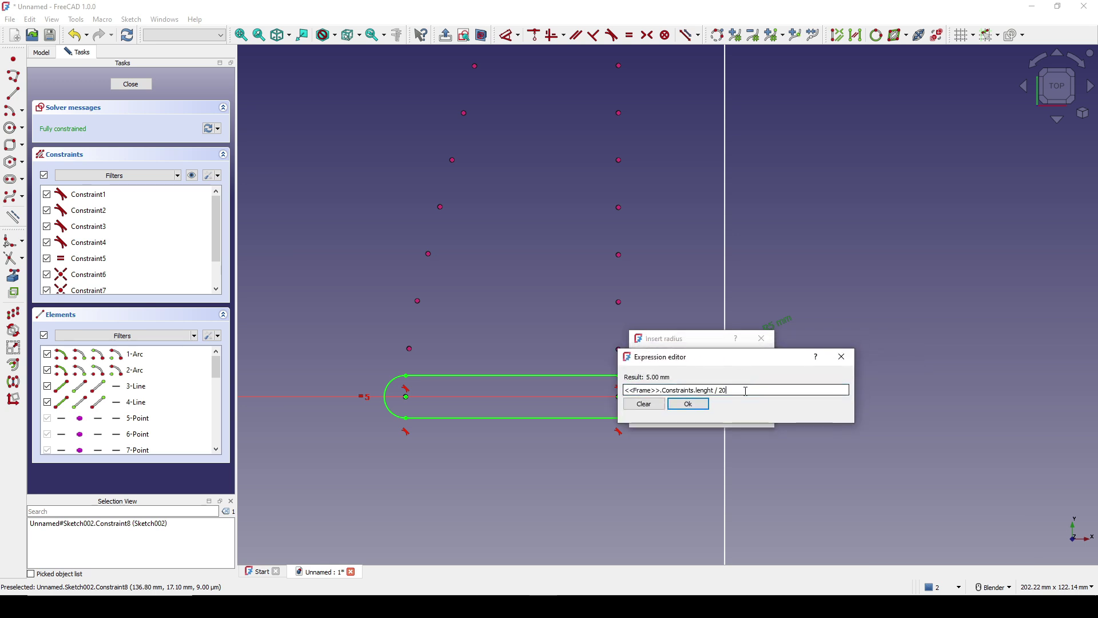
pyautogui.write('4')
pyautogui.press('BackSpace')
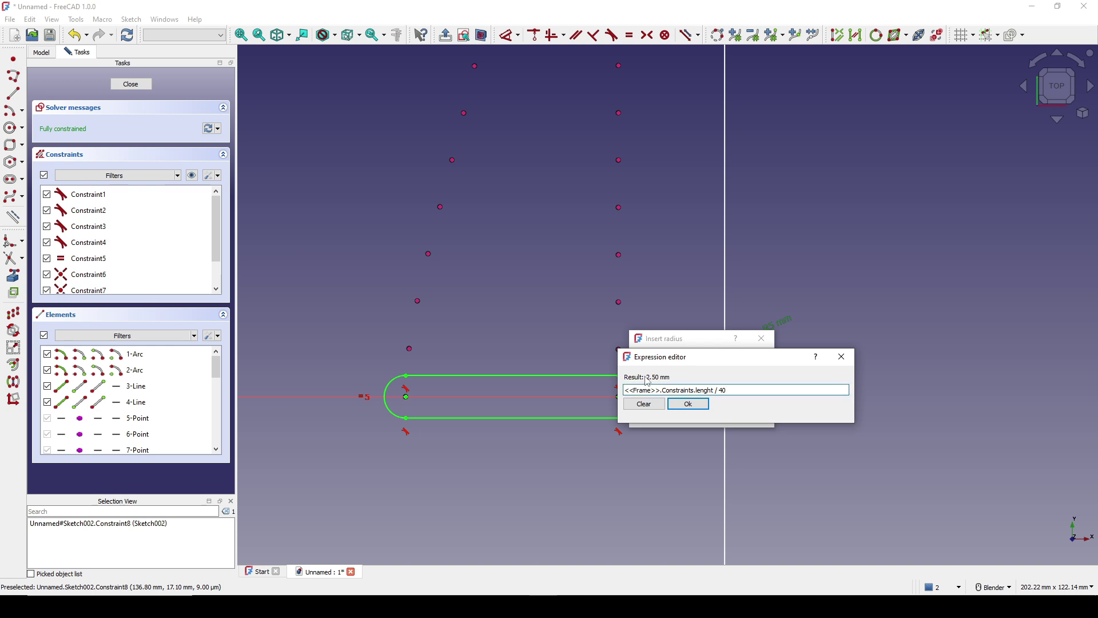
pyautogui.click(698, 407)
pyautogui.click(701, 415)
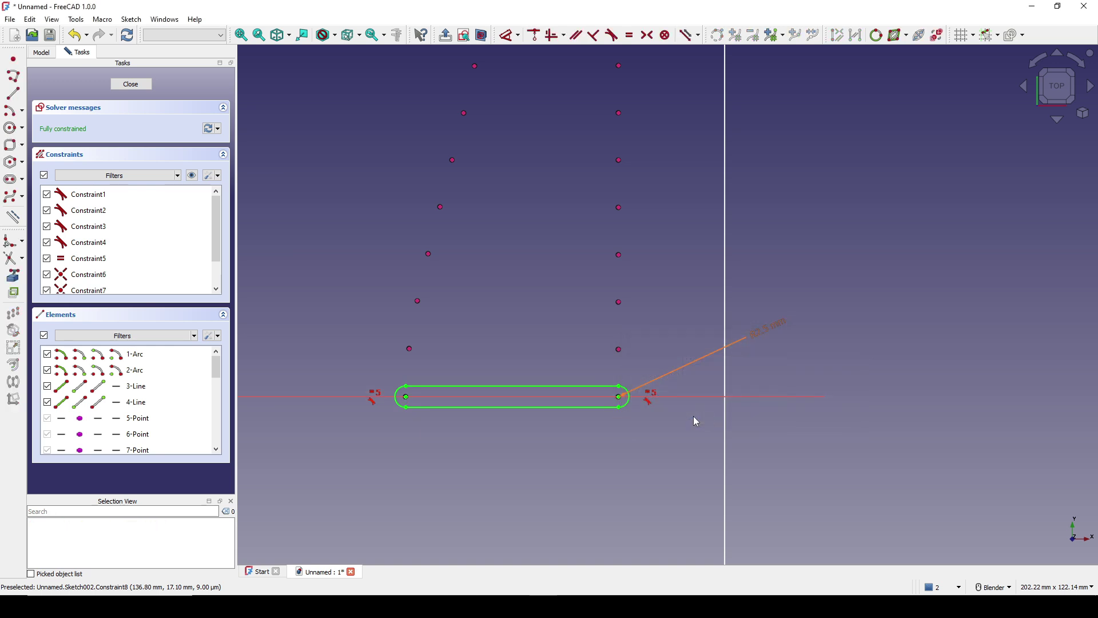
# Drag the R2.5 mm radius label down beside the first slot.
pyautogui.keyDown('shift'); pyautogui.moveTo(598, 342); pyautogui.dragTo(621, 363, button='middle'); pyautogui.keyUp('shift')
pyautogui.scroll(-1, 815, 257)
pyautogui.keyDown('shift'); pyautogui.moveTo(789, 305); pyautogui.dragTo(814, 290, button='middle'); pyautogui.keyUp('shift')
pyautogui.scroll(1, 815, 291)
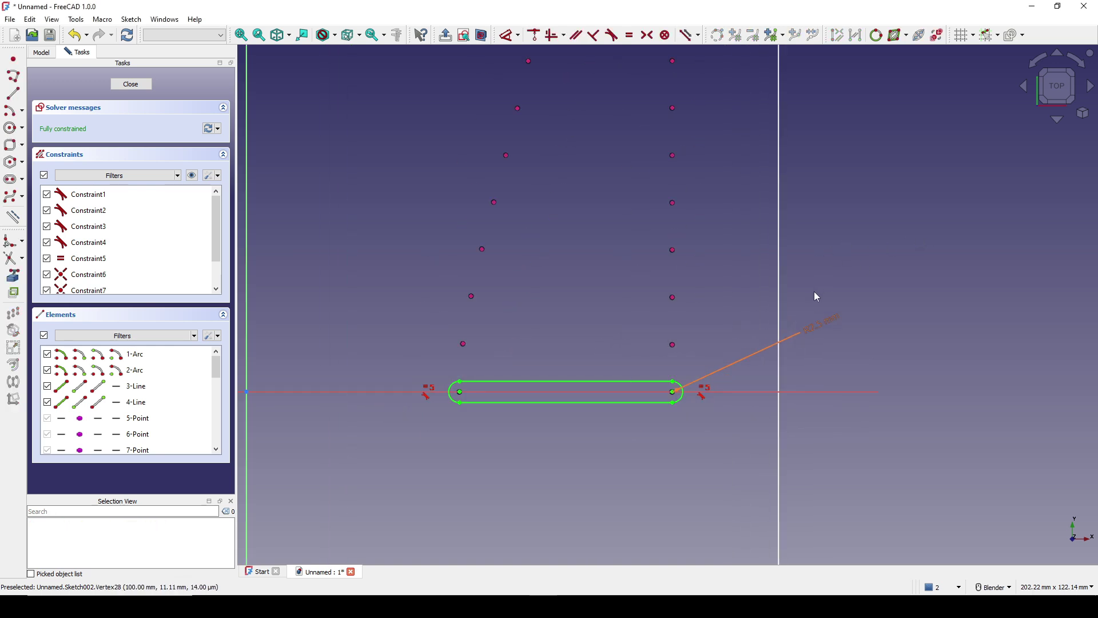
pyautogui.moveTo(846, 319)
pyautogui.mouseDown()
pyautogui.moveTo(767, 368)
pyautogui.moveTo(772, 359)
pyautogui.mouseUp()
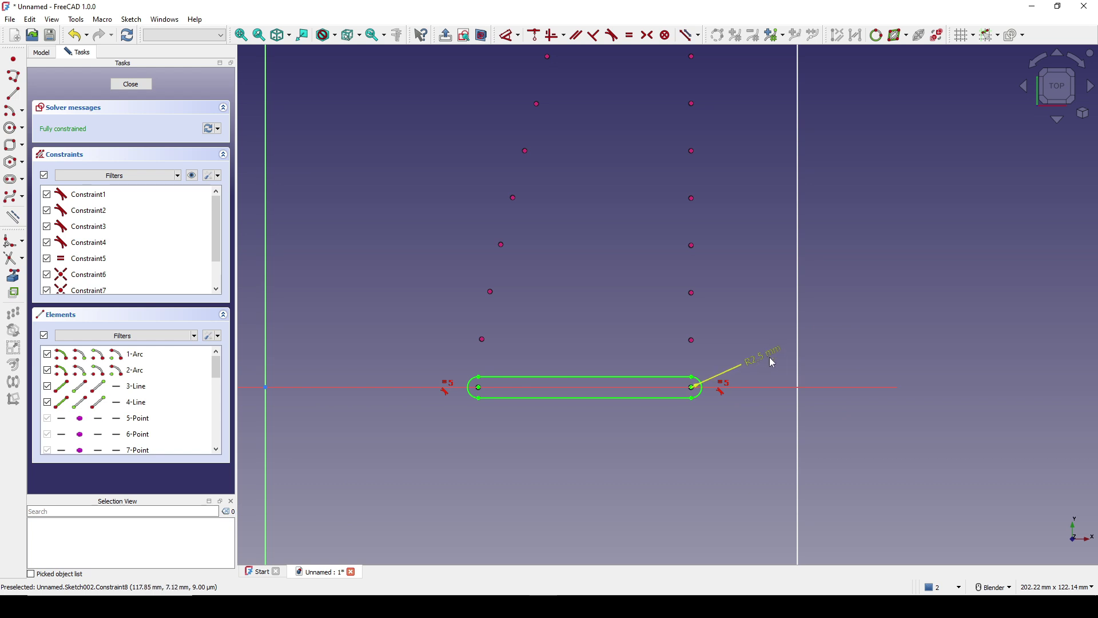
pyautogui.scroll(2, 772, 362)
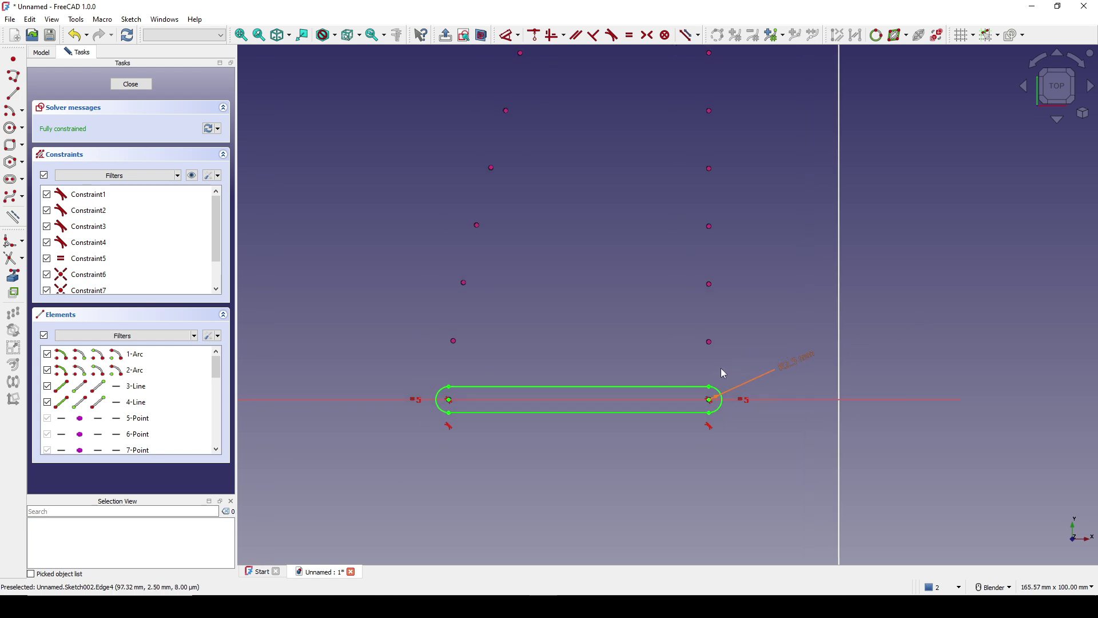
pyautogui.keyDown('shift'); pyautogui.moveTo(726, 324); pyautogui.dragTo(716, 352, button='middle'); pyautogui.keyUp('shift')
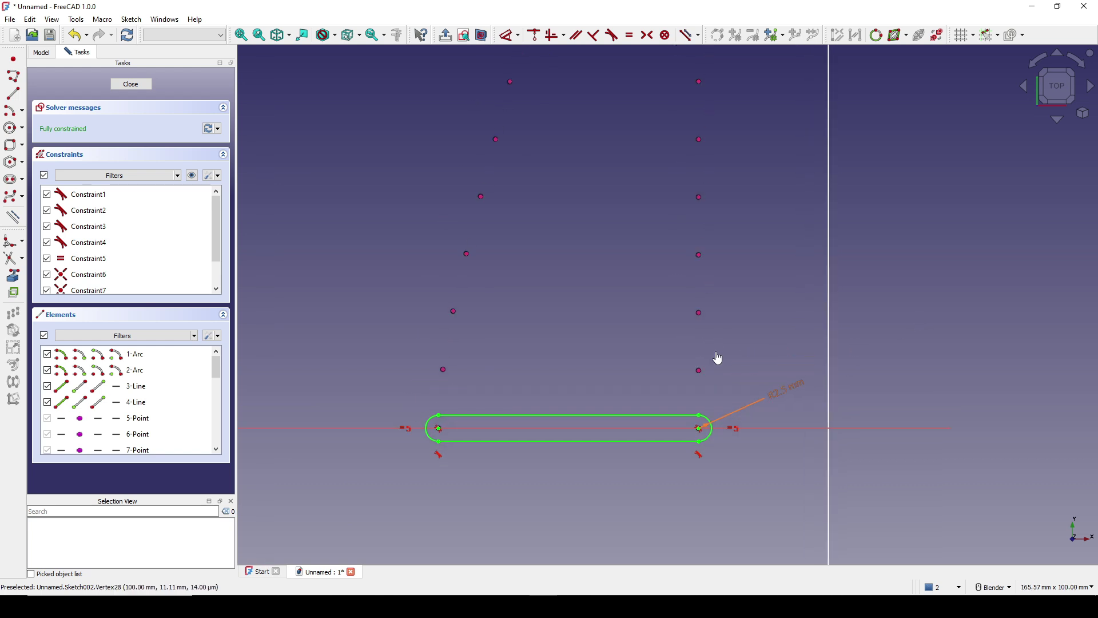
# Draw the first four new slots, each from a right-column point leftward across its row.
pyautogui.click(11, 183)
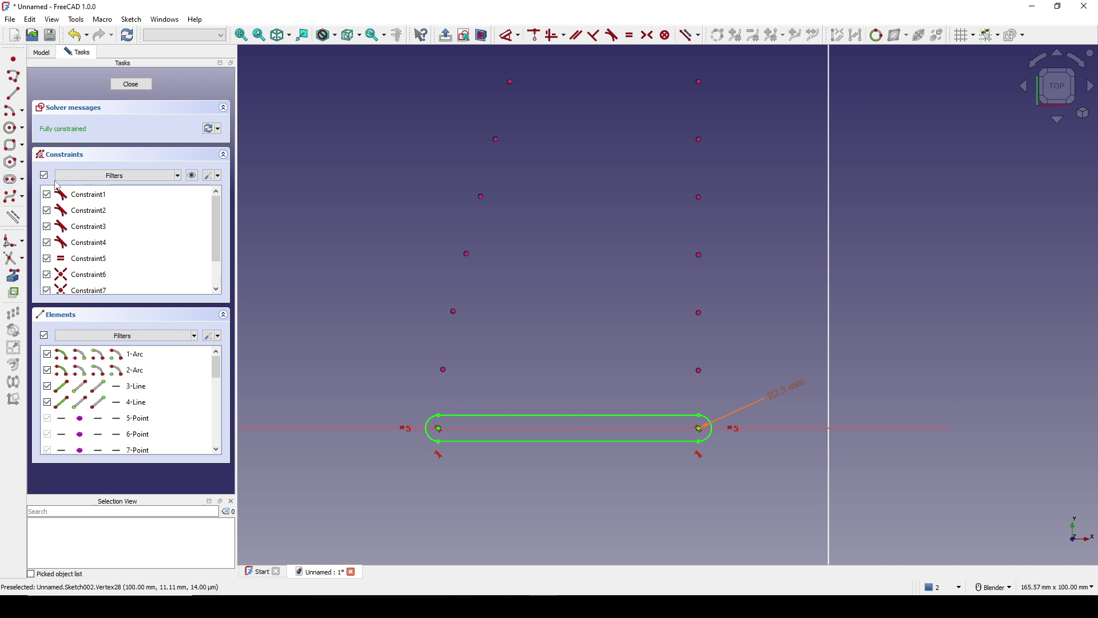
pyautogui.click(699, 370)
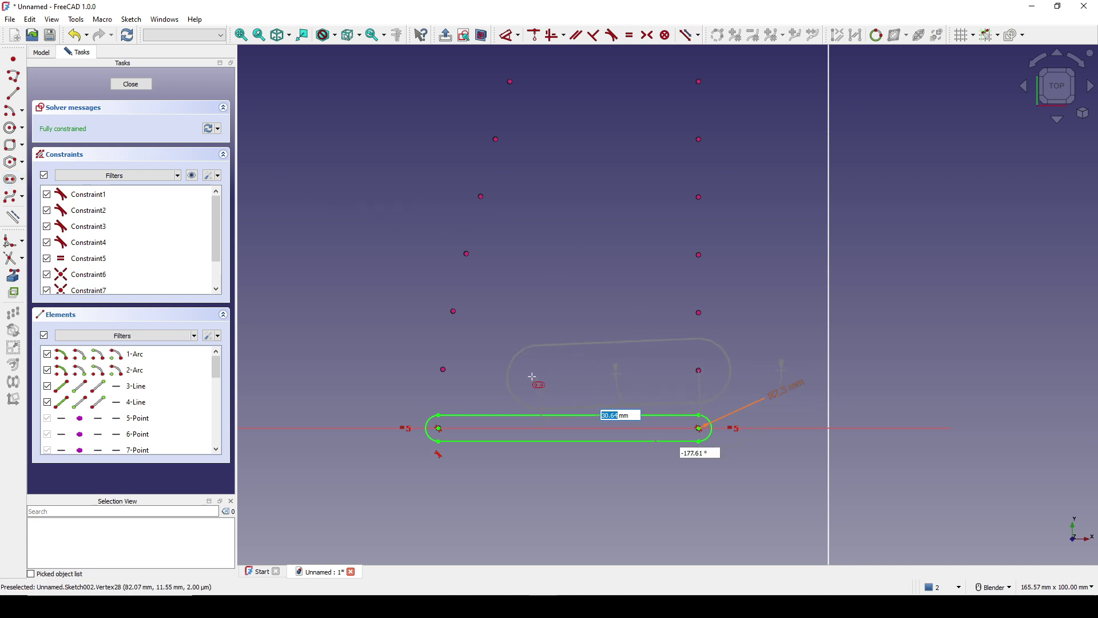
pyautogui.click(484, 371)
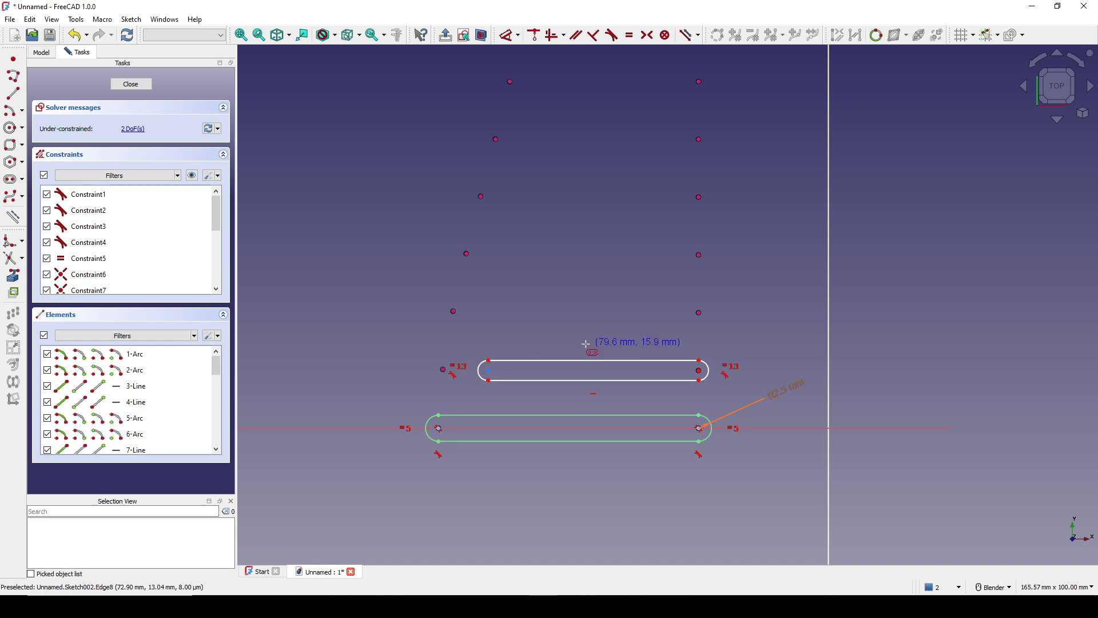
pyautogui.click(688, 355)
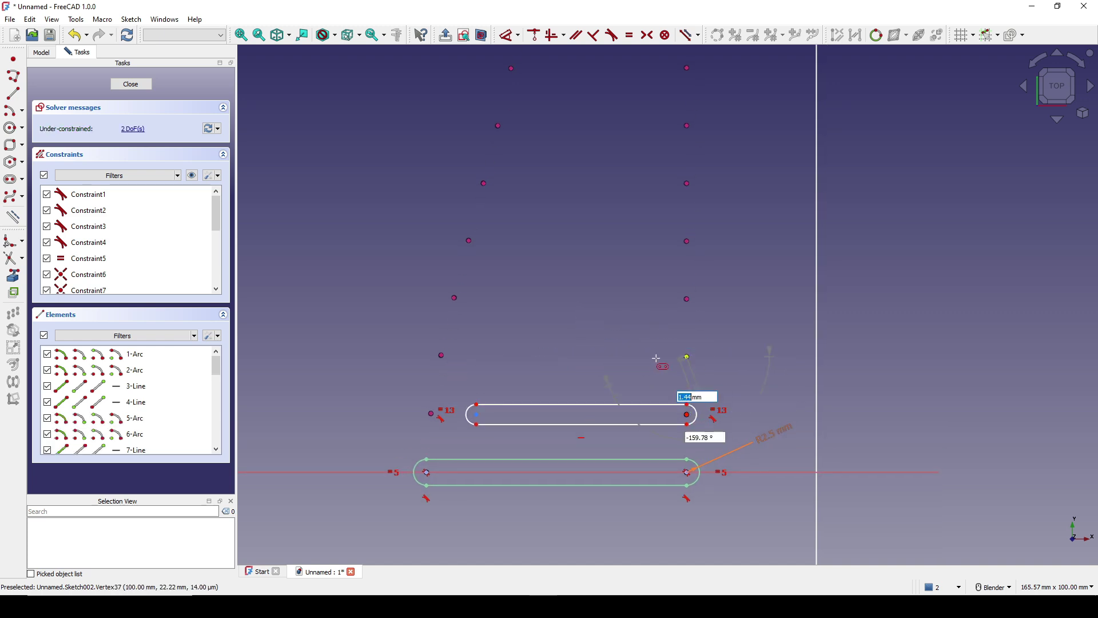
pyautogui.click(501, 357)
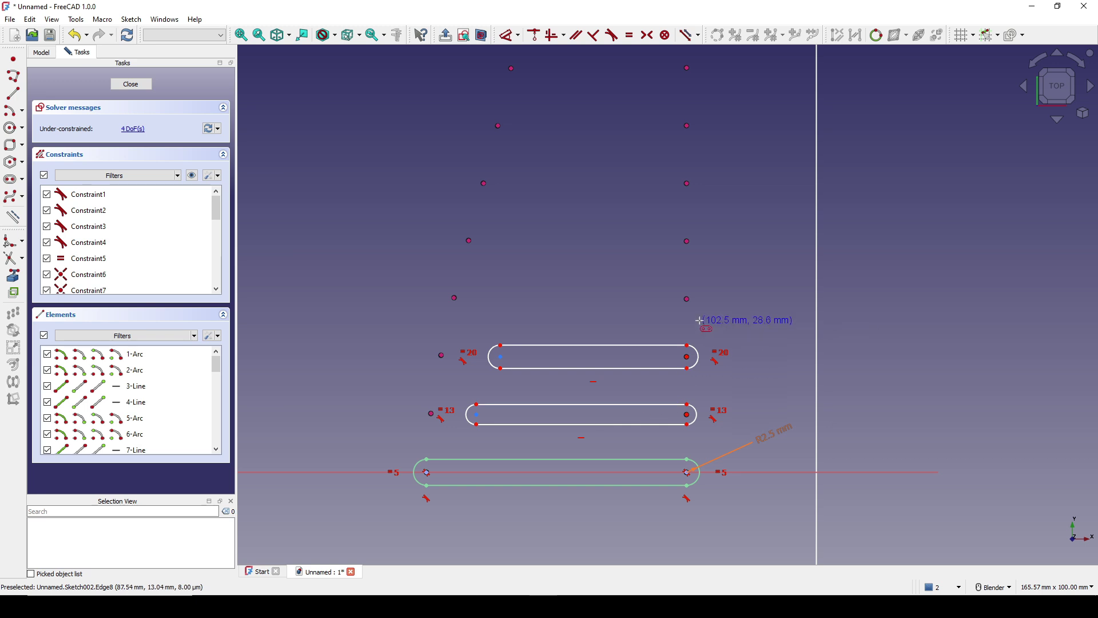
pyautogui.click(687, 299)
pyautogui.click(529, 295)
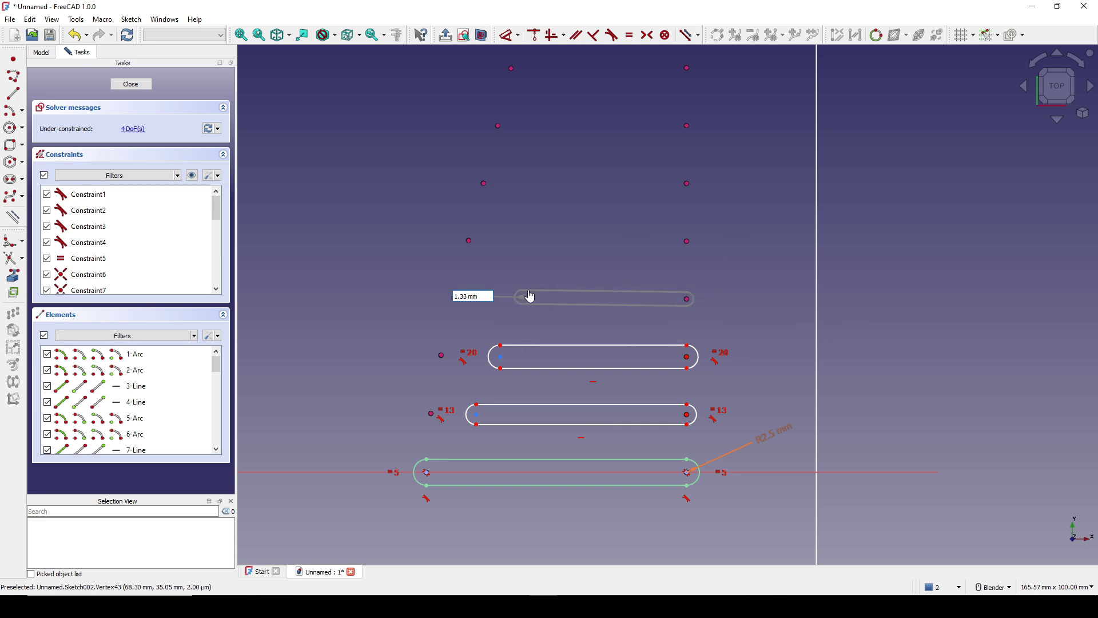
pyautogui.click(685, 298)
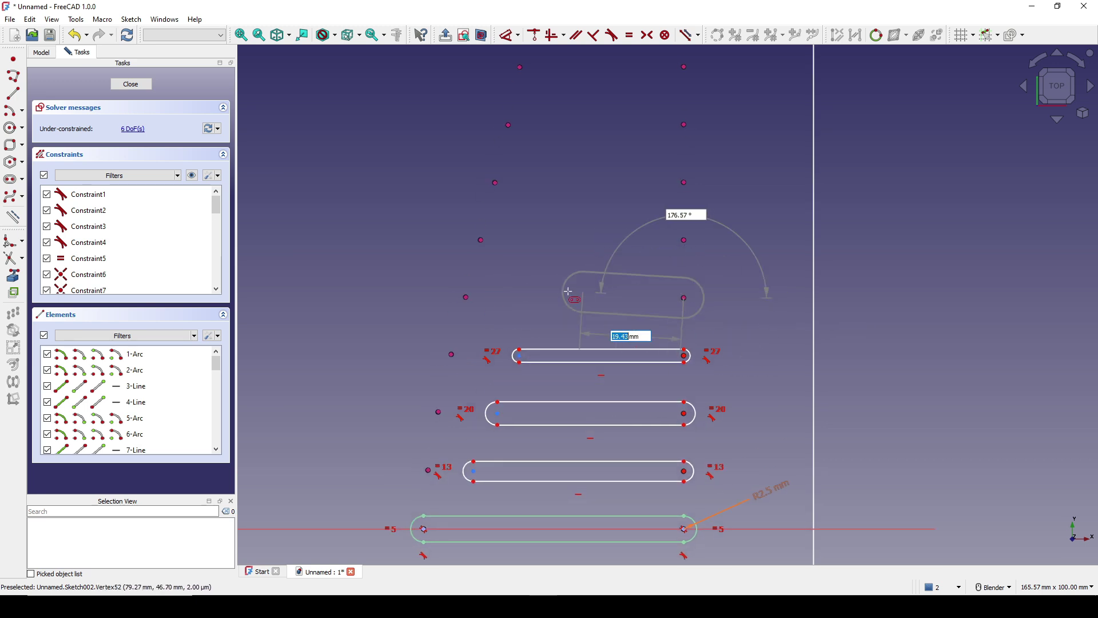
pyautogui.click(550, 283)
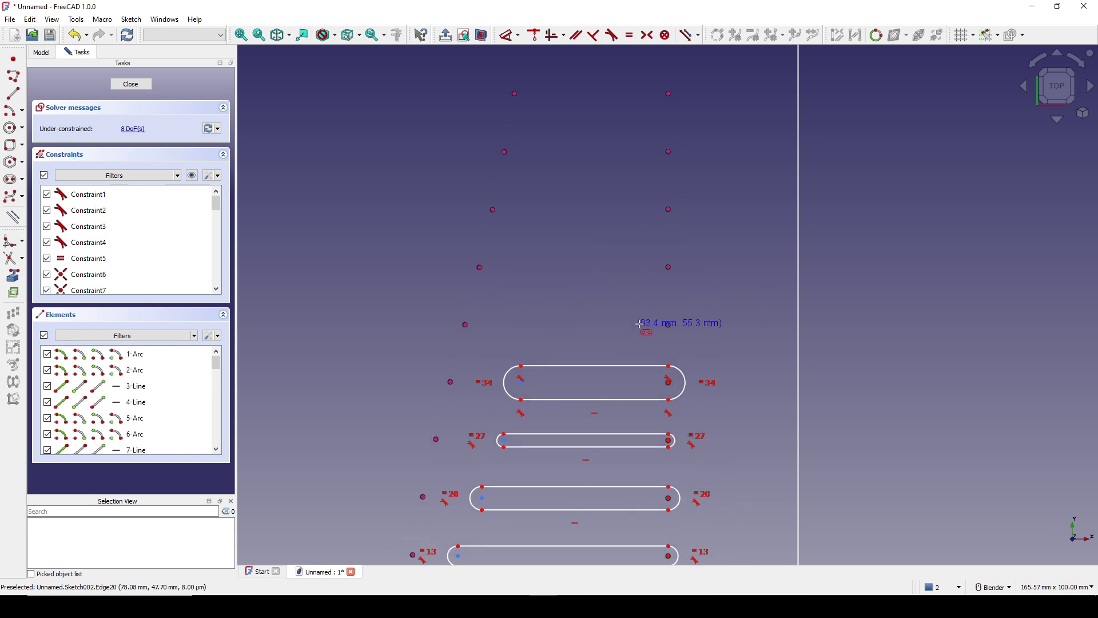
# Draw the remaining five slots up to the top row, leaving 18 DoF.
pyautogui.click(669, 324)
pyautogui.click(538, 324)
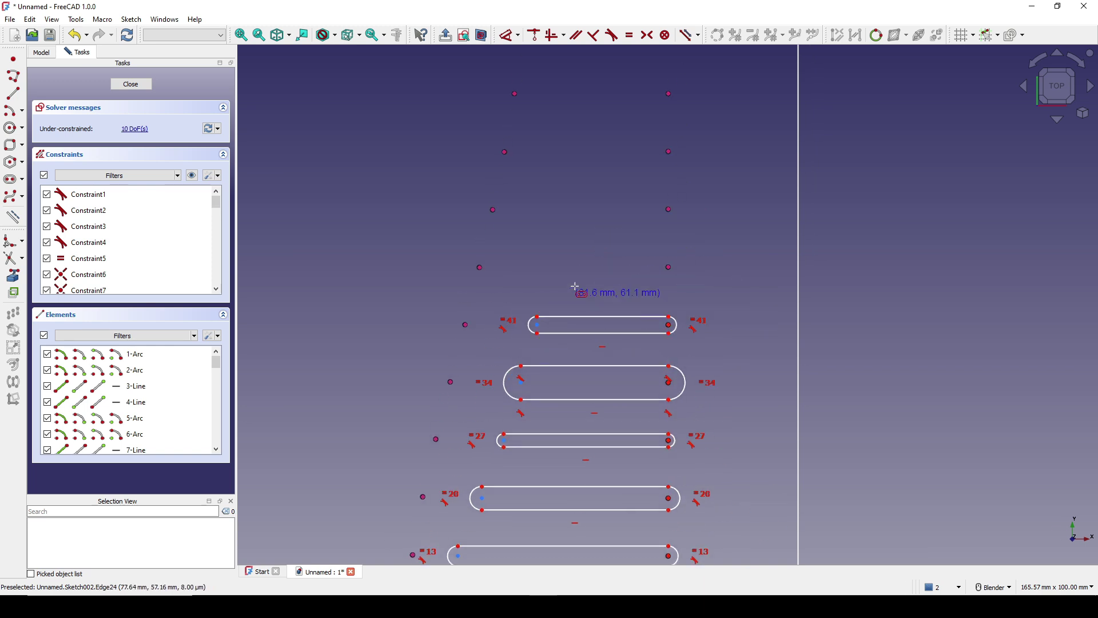
pyautogui.click(653, 346)
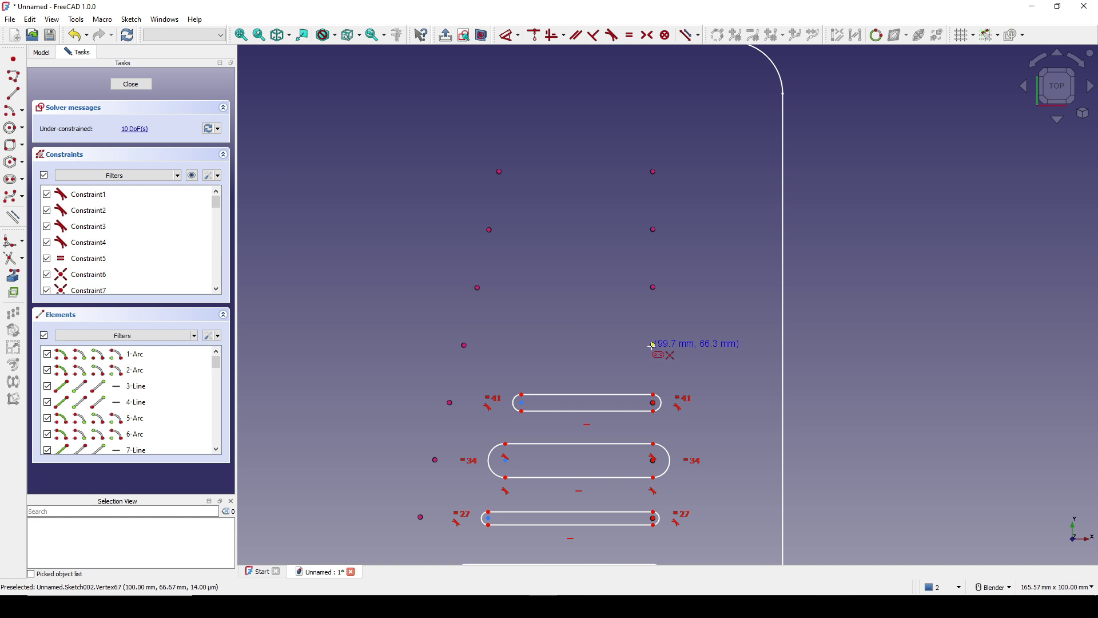
pyautogui.click(535, 345)
pyautogui.click(654, 286)
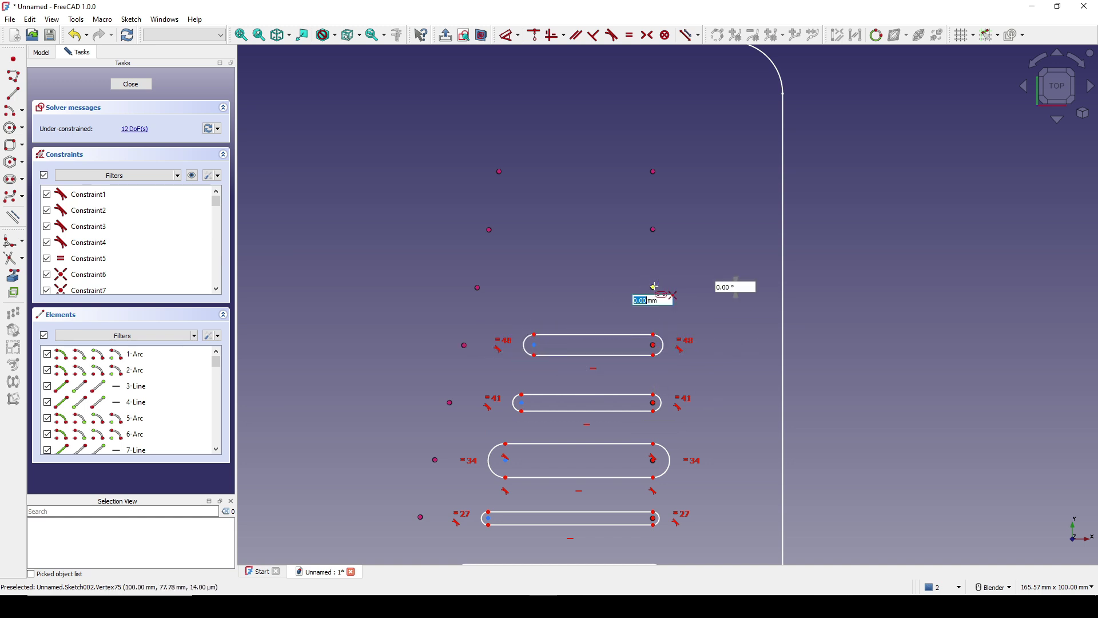
pyautogui.click(538, 286)
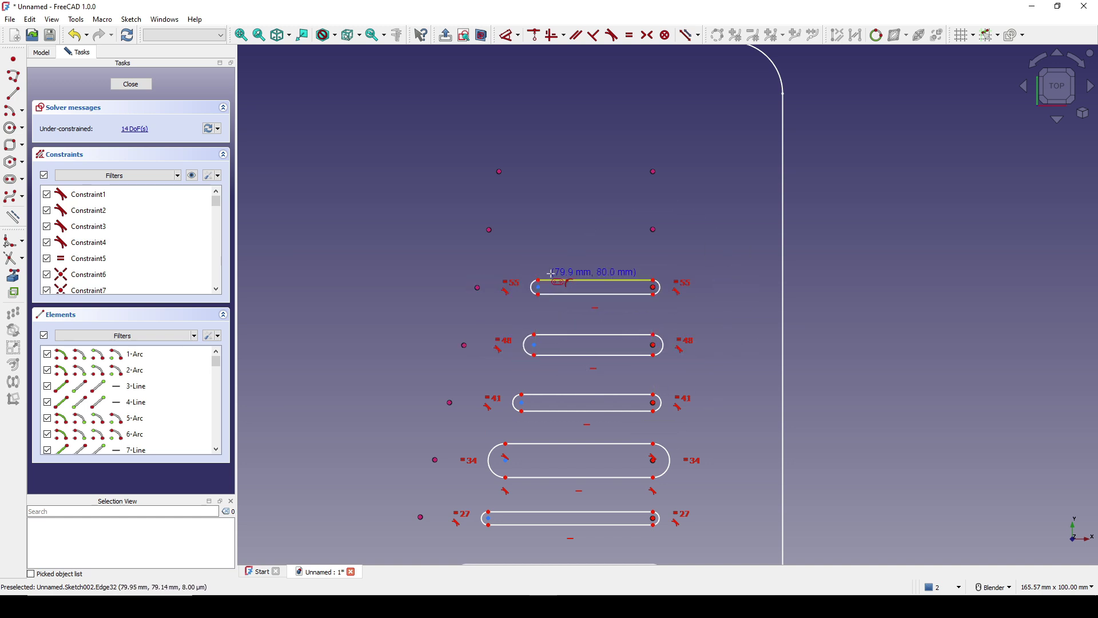
pyautogui.click(653, 229)
pyautogui.click(538, 229)
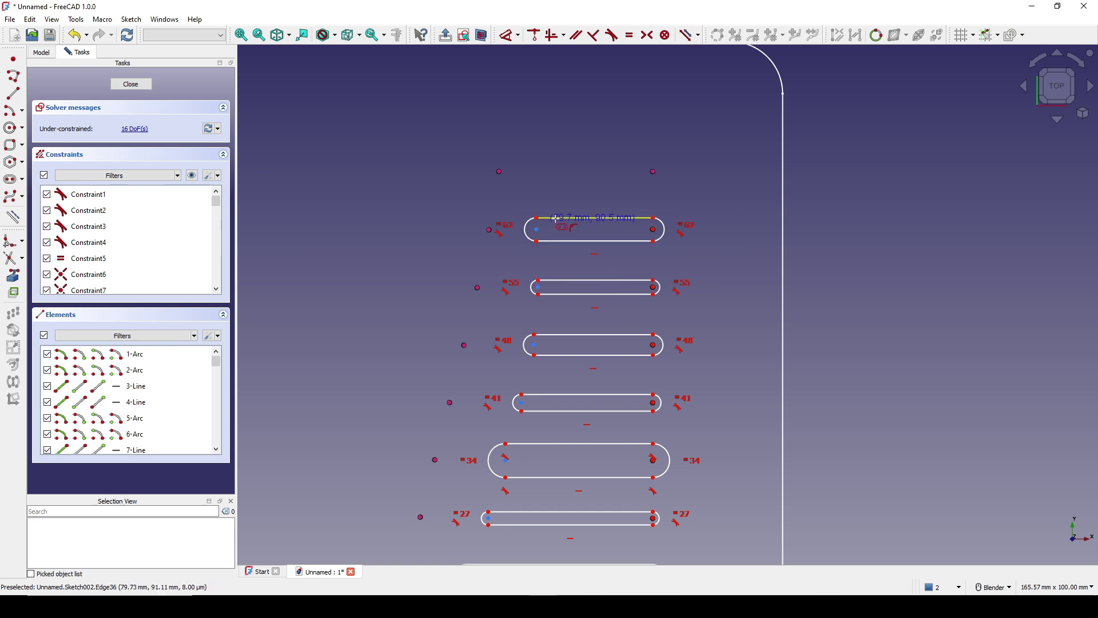
pyautogui.click(654, 172)
pyautogui.click(543, 172)
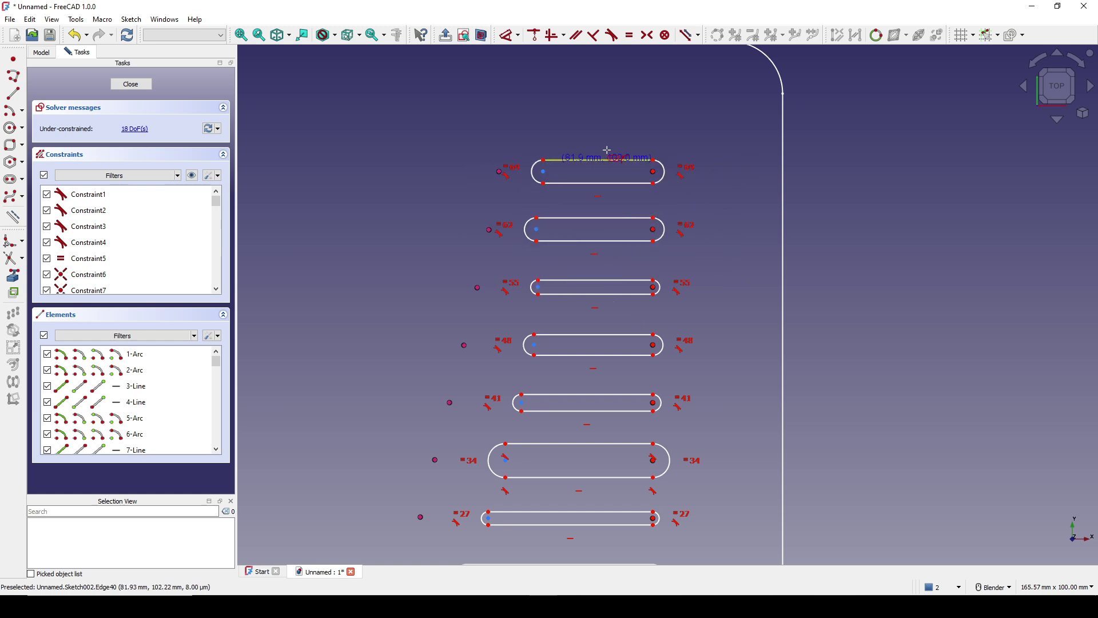
# Multi-select the right end arc of every stacked slot, from the top slot down to the bottom.
pyautogui.scroll(-2, 788, 173)
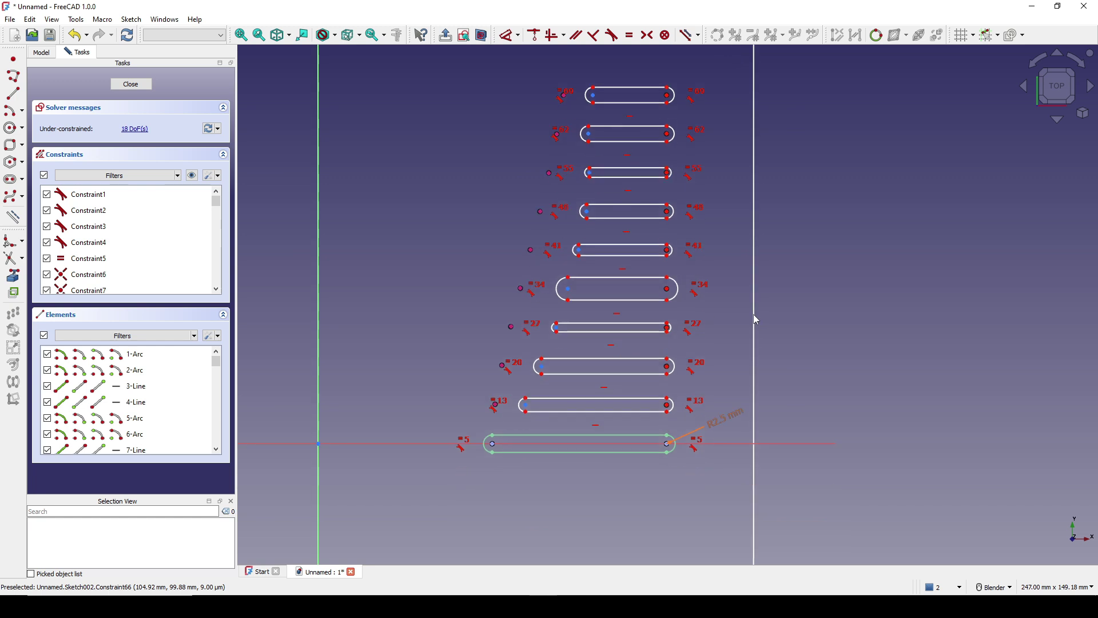
pyautogui.scroll(2, 744, 358)
pyautogui.scroll(3, 612, 220)
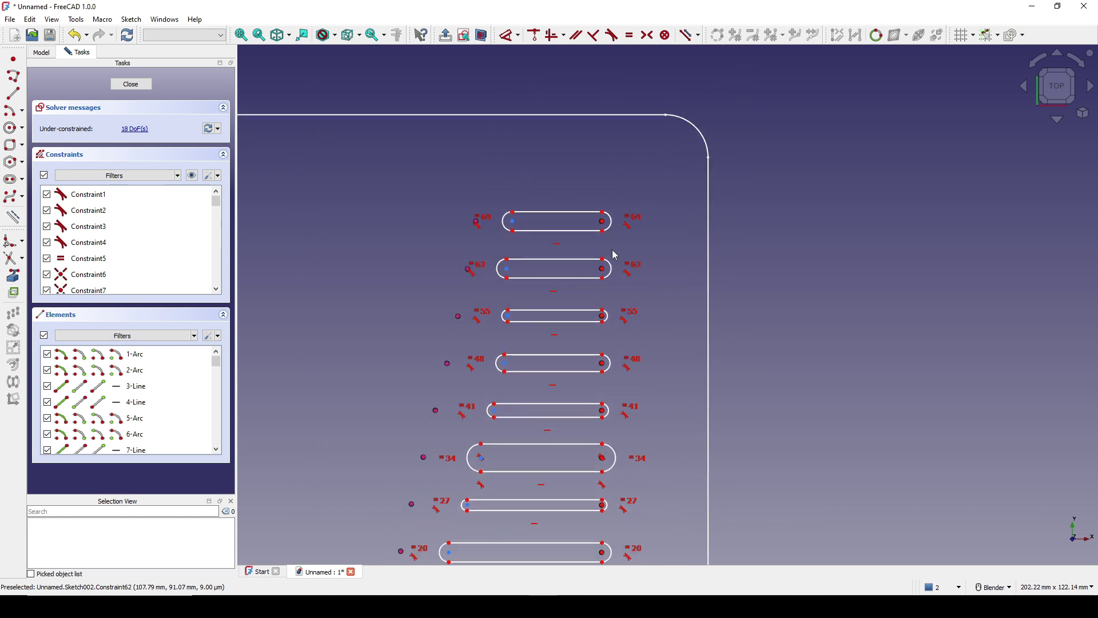
pyautogui.click(613, 220)
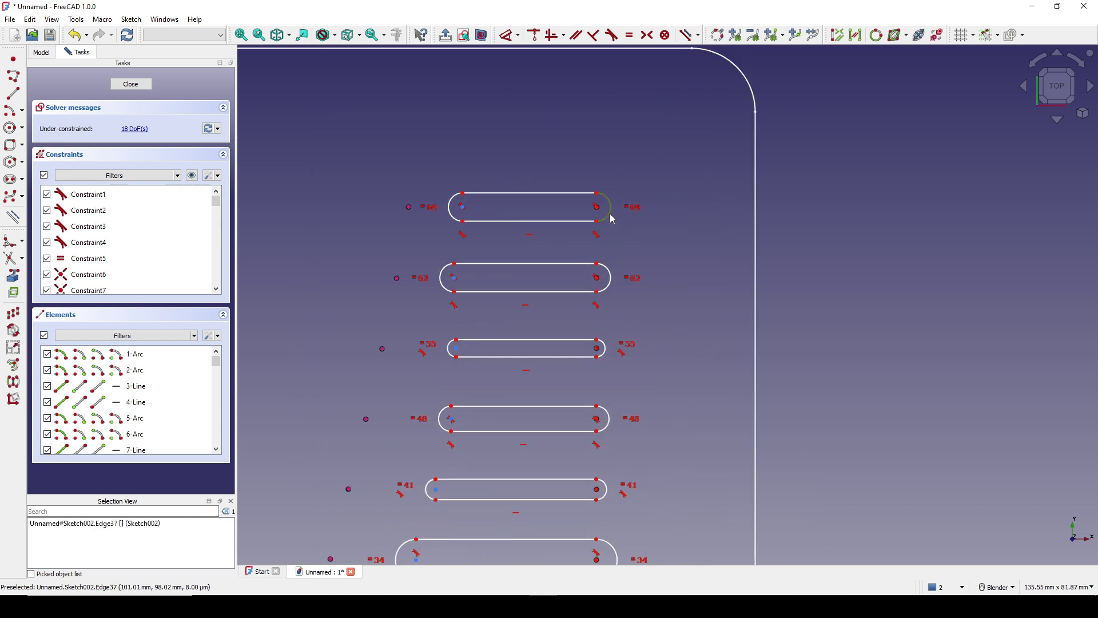
pyautogui.click(611, 277)
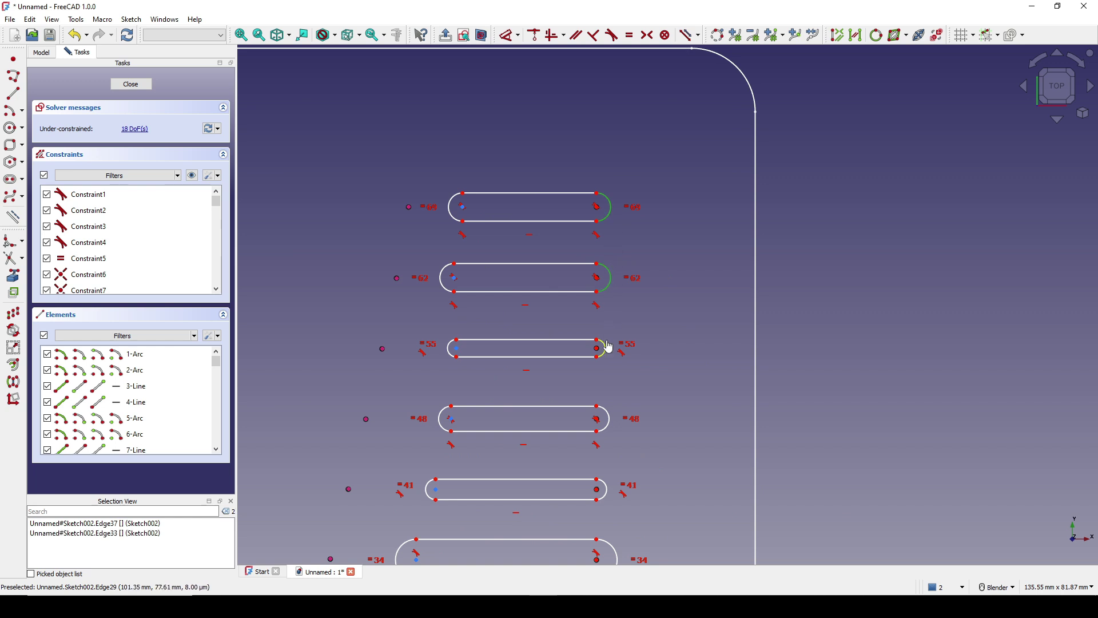
pyautogui.click(608, 347)
pyautogui.moveTo(623, 385)
pyautogui.keyDown('shift'); pyautogui.mouseDown(button='middle')
pyautogui.moveTo(623, 299)
pyautogui.moveTo(630, 312)
pyautogui.mouseUp(button='middle'); pyautogui.keyUp('shift')
pyautogui.click(621, 336)
pyautogui.click(632, 312)
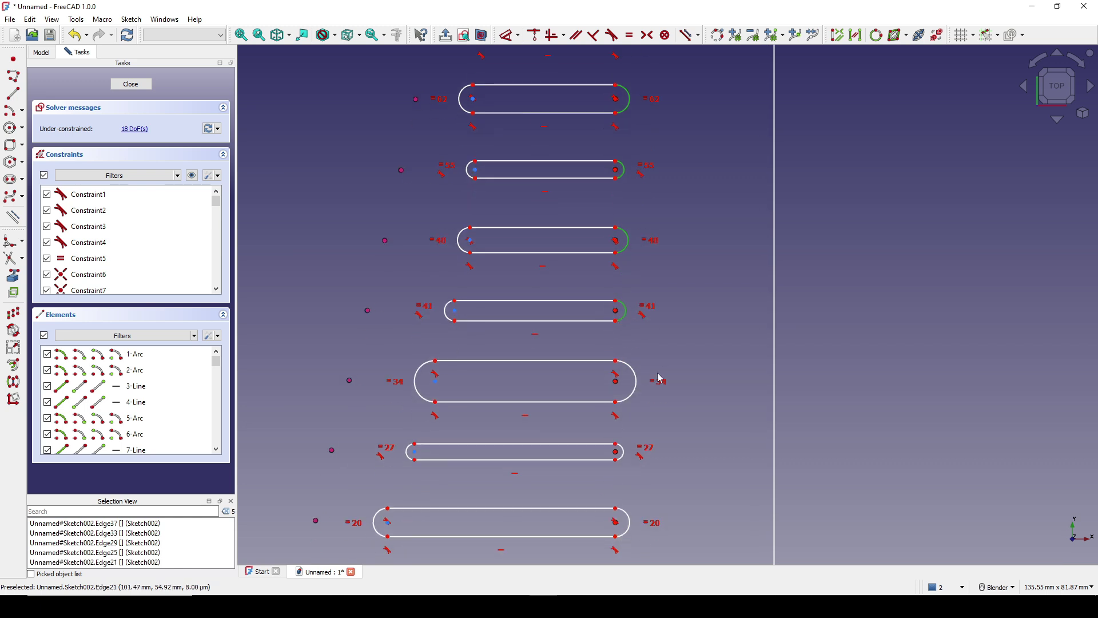
pyautogui.keyDown('shift'); pyautogui.moveTo(655, 376); pyautogui.dragTo(635, 314, button='middle'); pyautogui.keyUp('shift')
pyautogui.click(625, 318)
pyautogui.scroll(3, 612, 294)
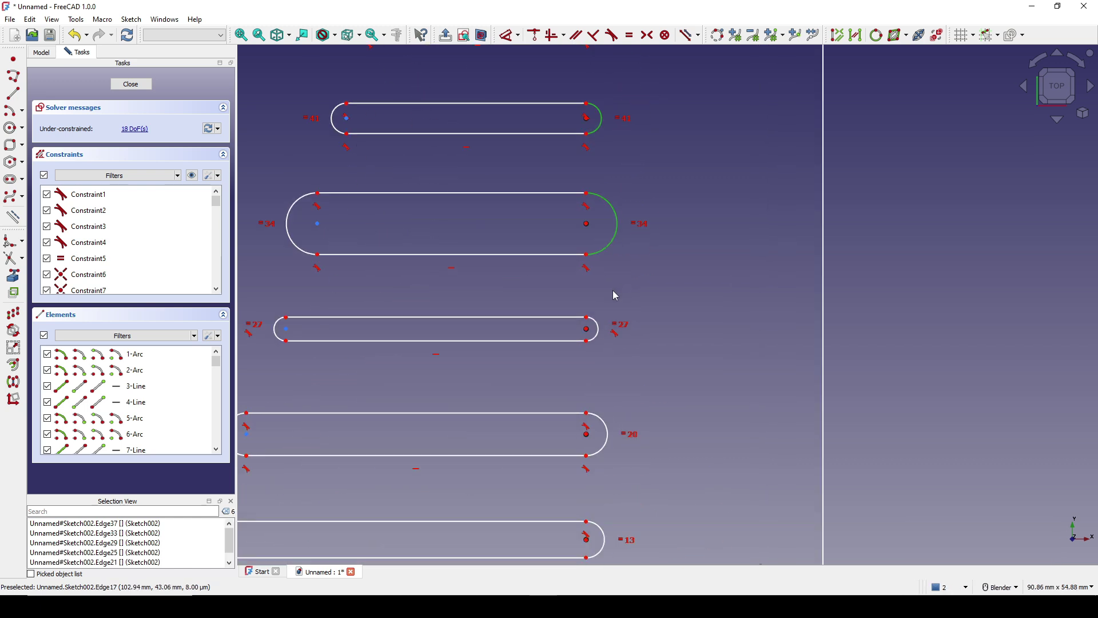
pyautogui.scroll(-3, 602, 344)
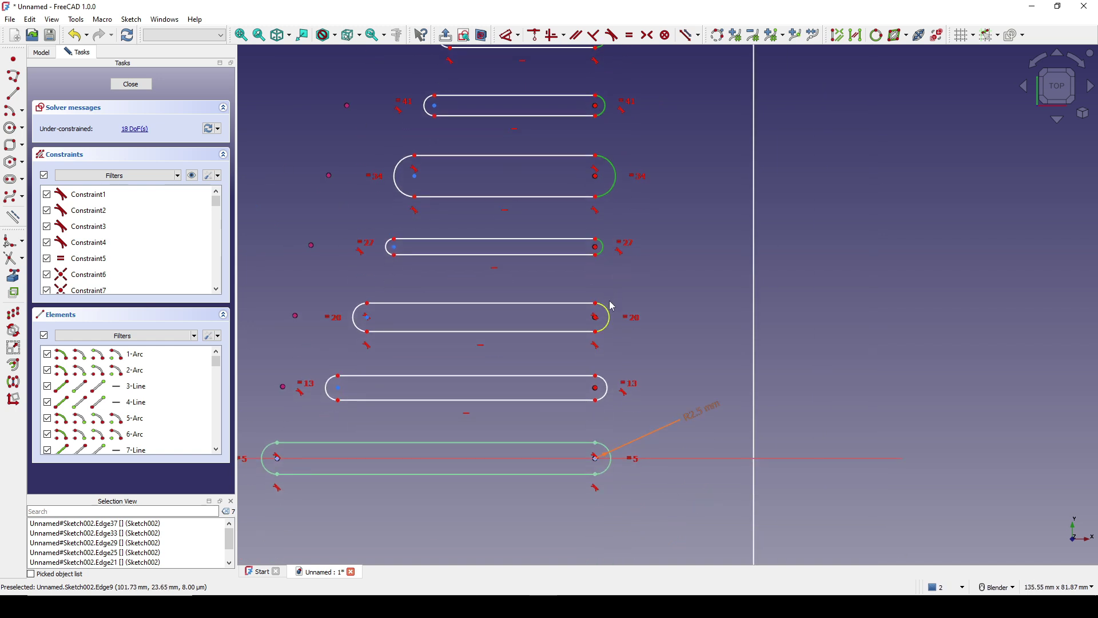
pyautogui.keyDown('shift'); pyautogui.moveTo(608, 371); pyautogui.dragTo(615, 312, button='middle'); pyautogui.keyUp('shift')
pyautogui.click(614, 325)
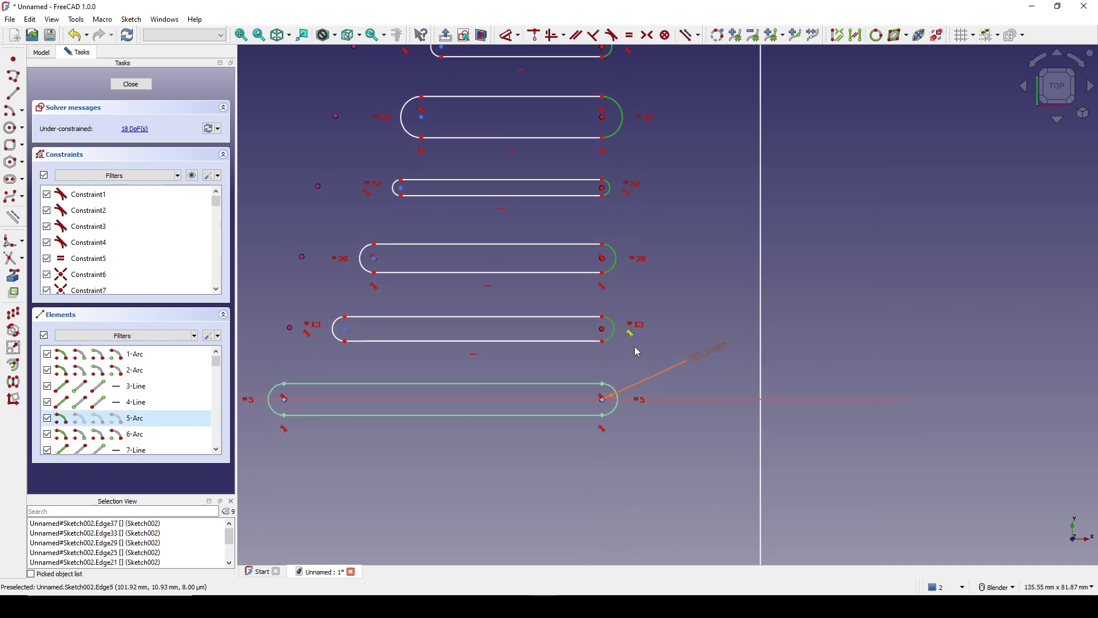
pyautogui.click(617, 416)
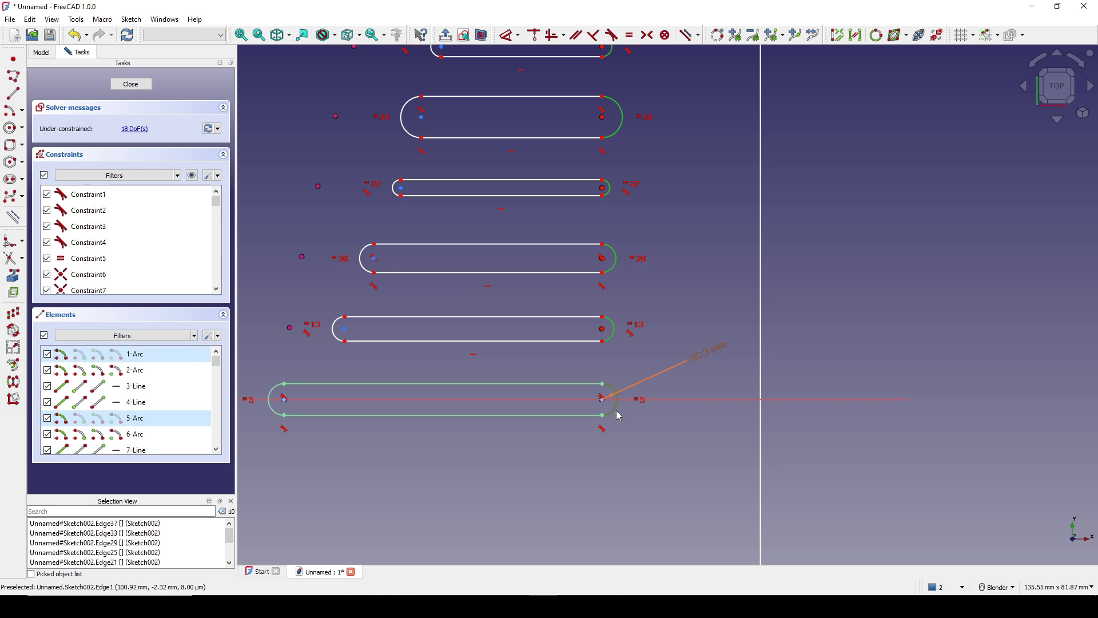
# Make all selected end arcs equal at 2.5 mm, then stretch the second slot's left end leftward.
pyautogui.press('e')
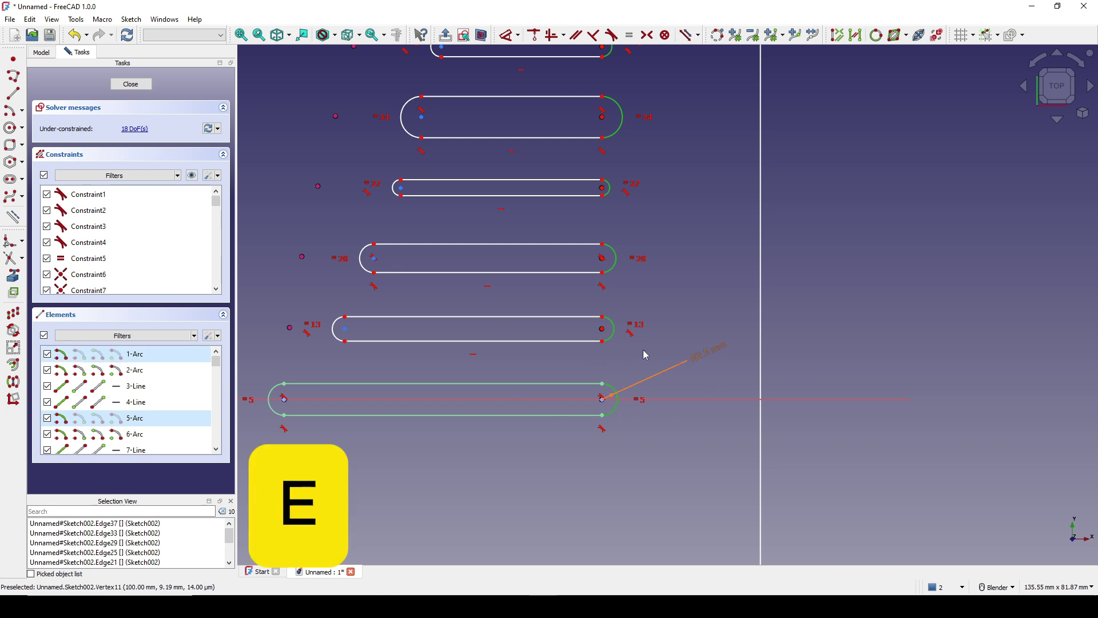
pyautogui.scroll(-5, 603, 345)
pyautogui.scroll(1, 604, 346)
pyautogui.keyDown('shift'); pyautogui.moveTo(604, 345); pyautogui.dragTo(653, 370, button='middle'); pyautogui.keyUp('shift')
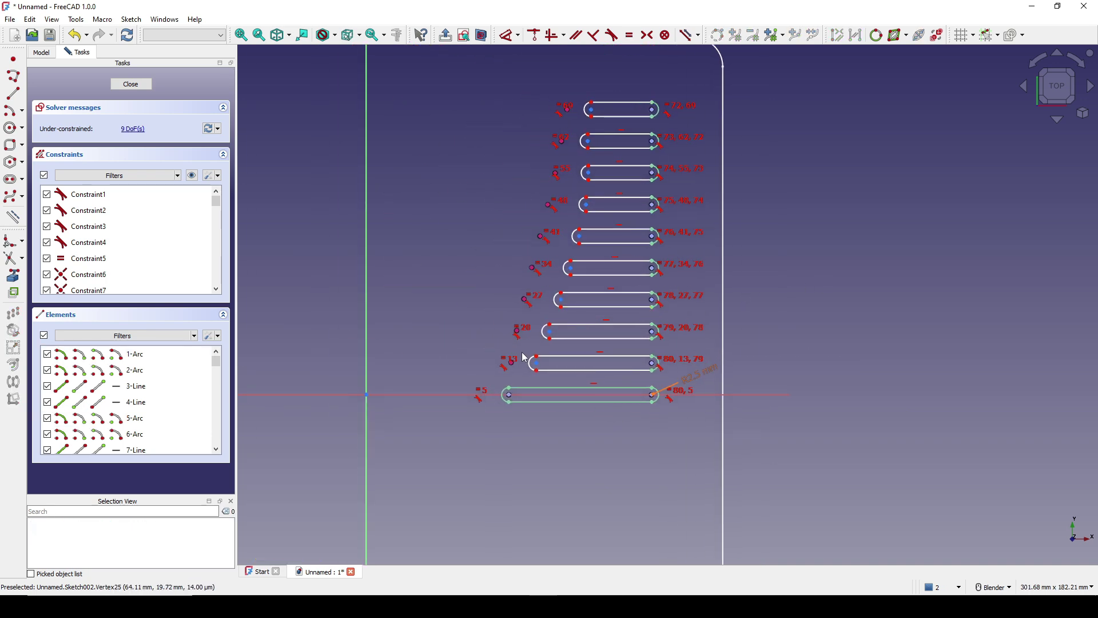
pyautogui.scroll(6, 525, 358)
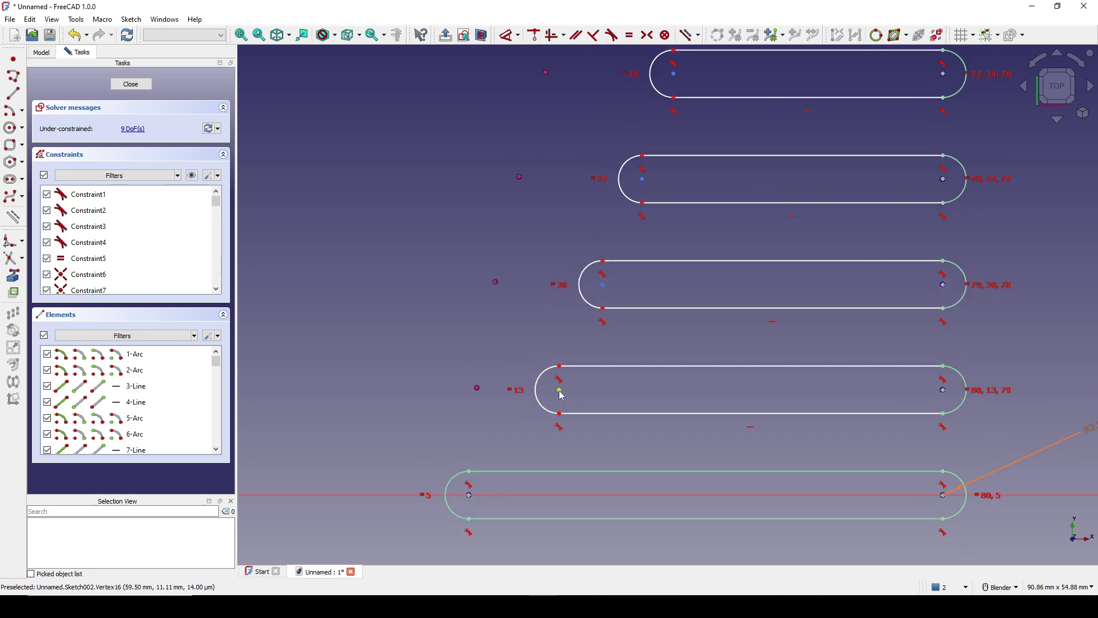
pyautogui.moveTo(559, 390)
pyautogui.mouseDown()
pyautogui.moveTo(478, 399)
pyautogui.moveTo(479, 411)
pyautogui.moveTo(490, 385)
pyautogui.moveTo(497, 391)
pyautogui.mouseUp()
pyautogui.scroll(4, 492, 395)
# Vertically align a slot's arc endpoint with its arc centre.
pyautogui.click(496, 372)
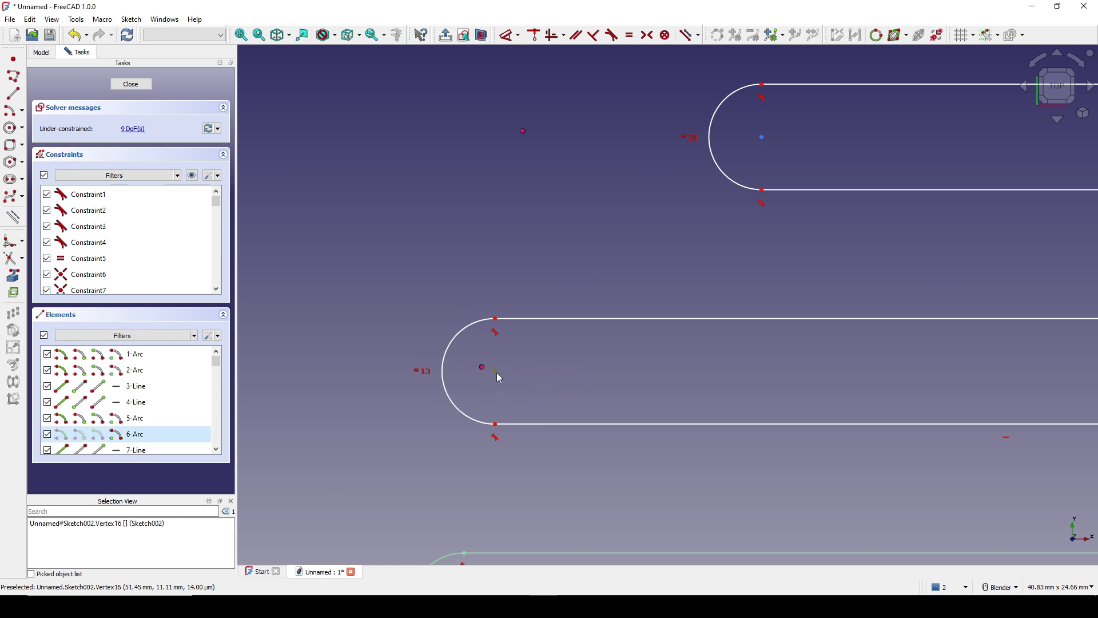
pyautogui.click(483, 367)
pyautogui.press('v')
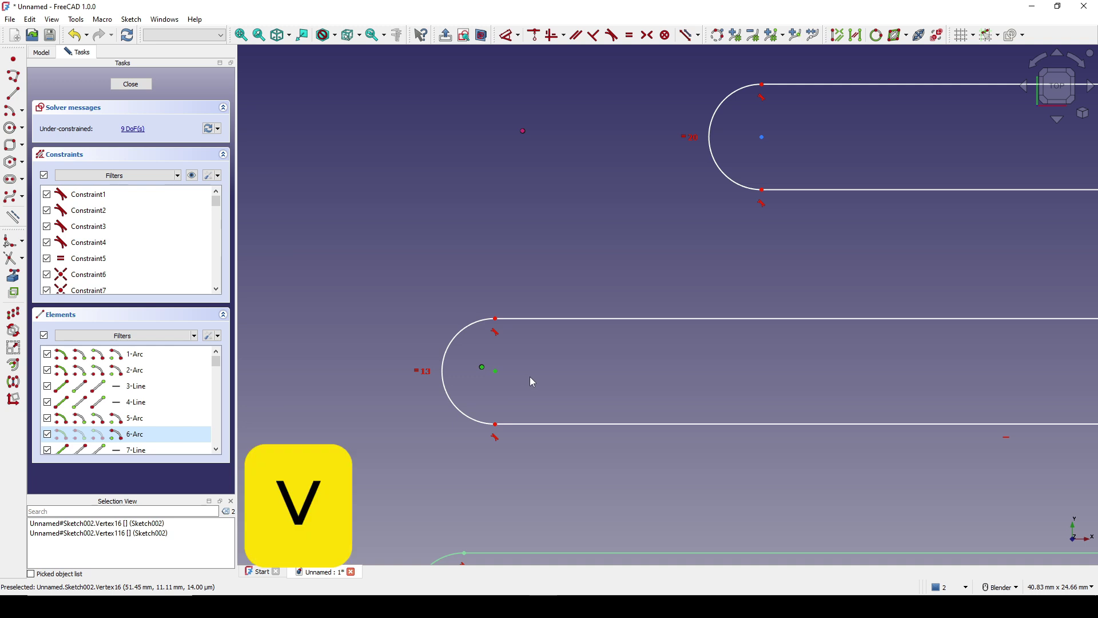
pyautogui.scroll(-8, 510, 376)
pyautogui.scroll(4, 553, 363)
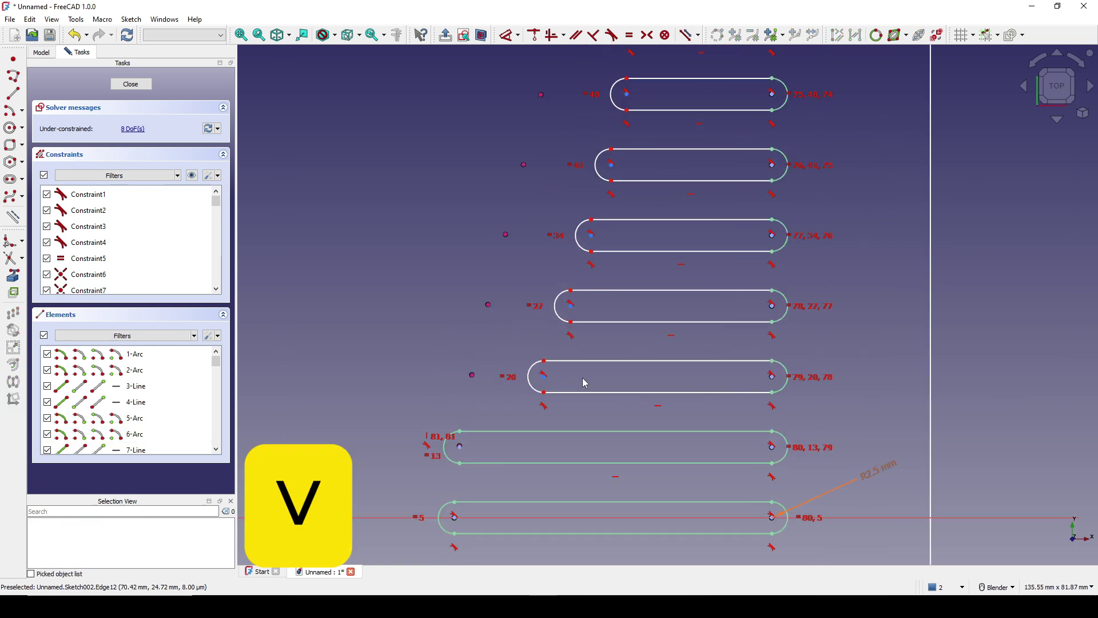
# Vertically align the first two slots' left arc centres with their frame points.
pyautogui.press('v')
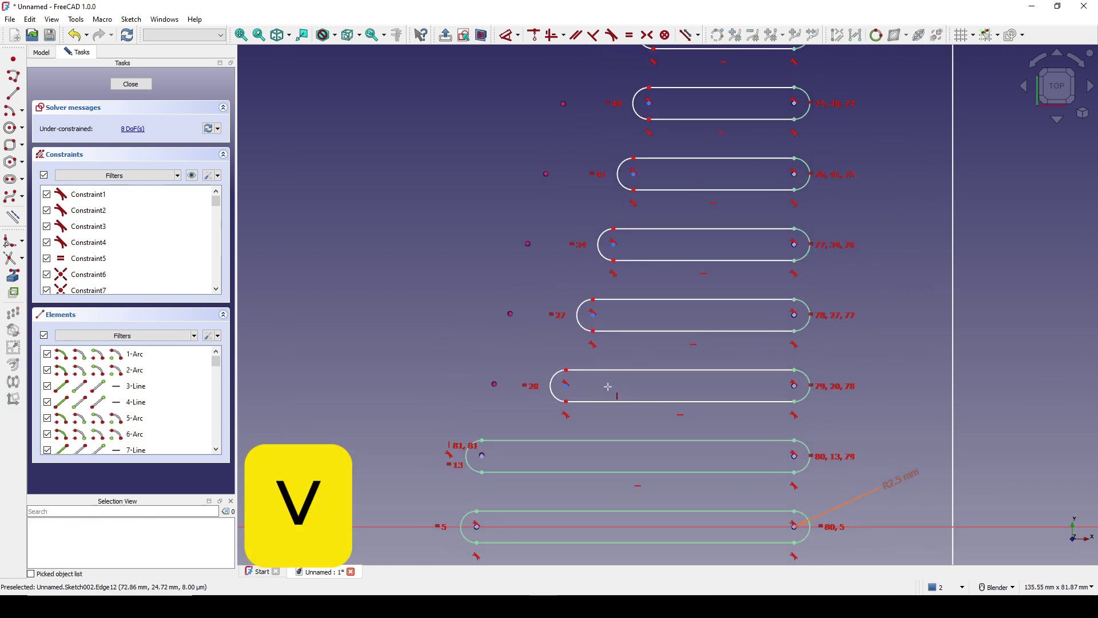
pyautogui.scroll(2, 603, 389)
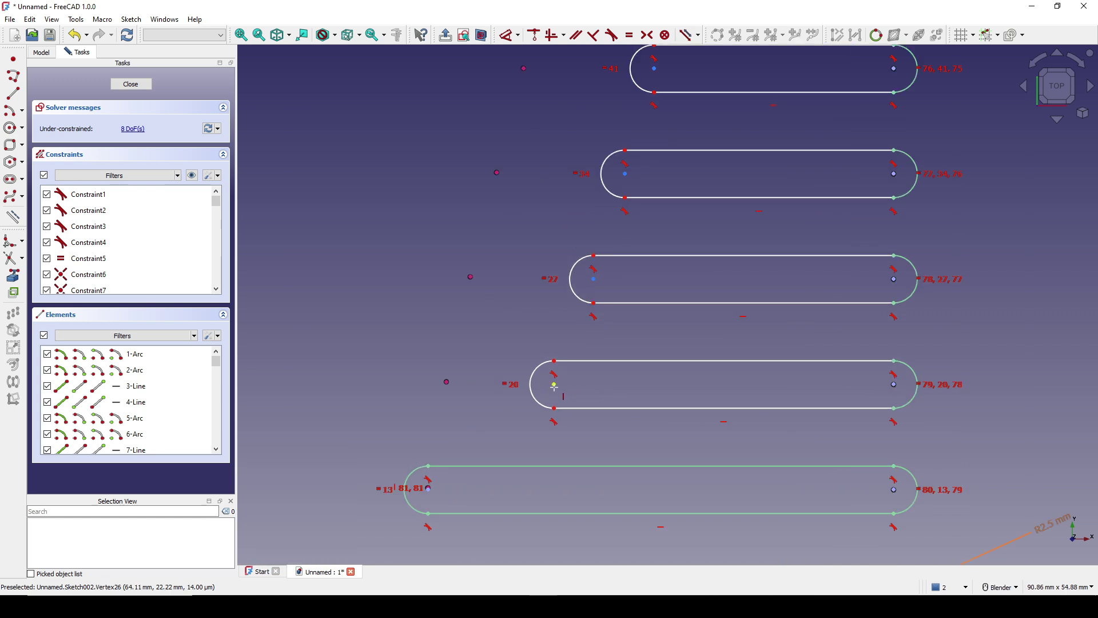
pyautogui.click(554, 384)
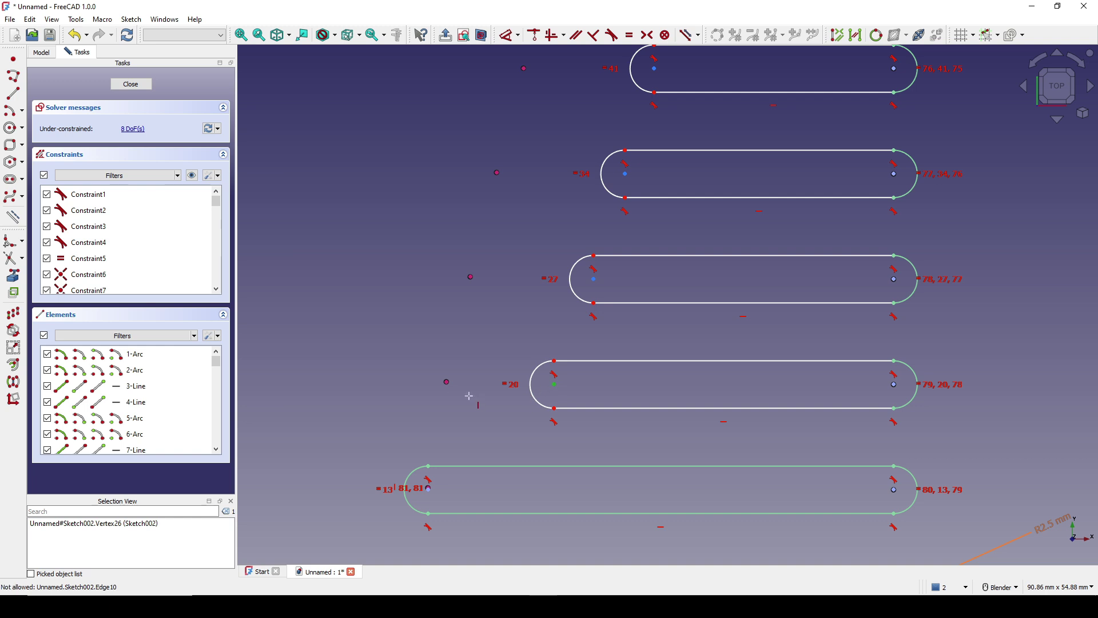
pyautogui.click(446, 383)
pyautogui.press('c')
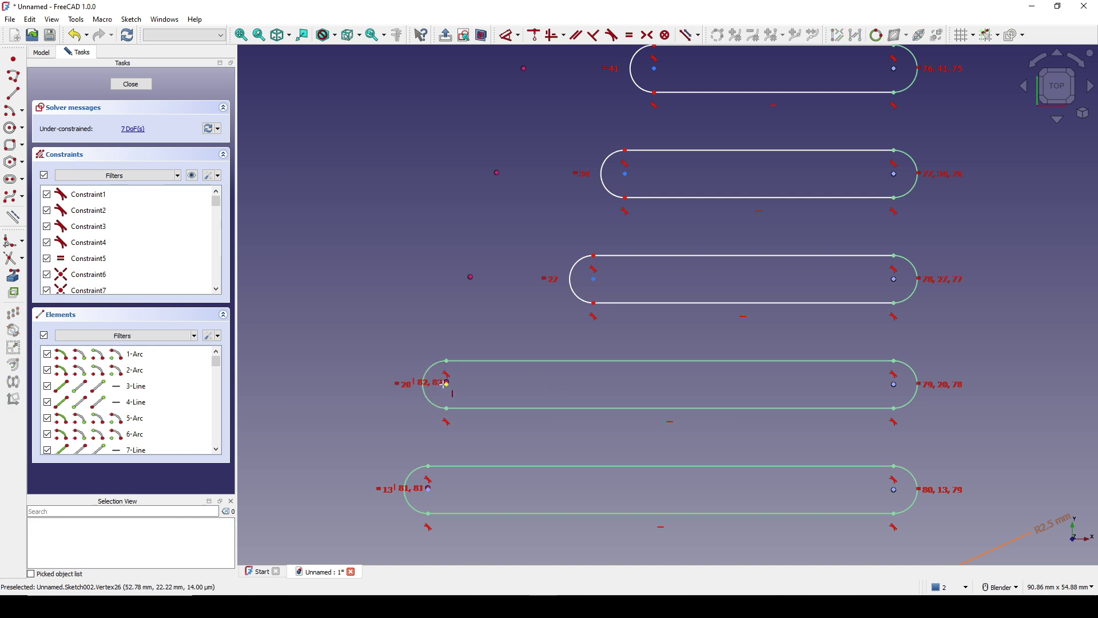
pyautogui.click(594, 279)
pyautogui.click(471, 278)
pyautogui.keyDown('shift'); pyautogui.moveTo(499, 227); pyautogui.dragTo(494, 338, button='middle'); pyautogui.keyUp('shift')
# Vertically align the next three slots' left arc centres with their frame points.
pyautogui.click(618, 285)
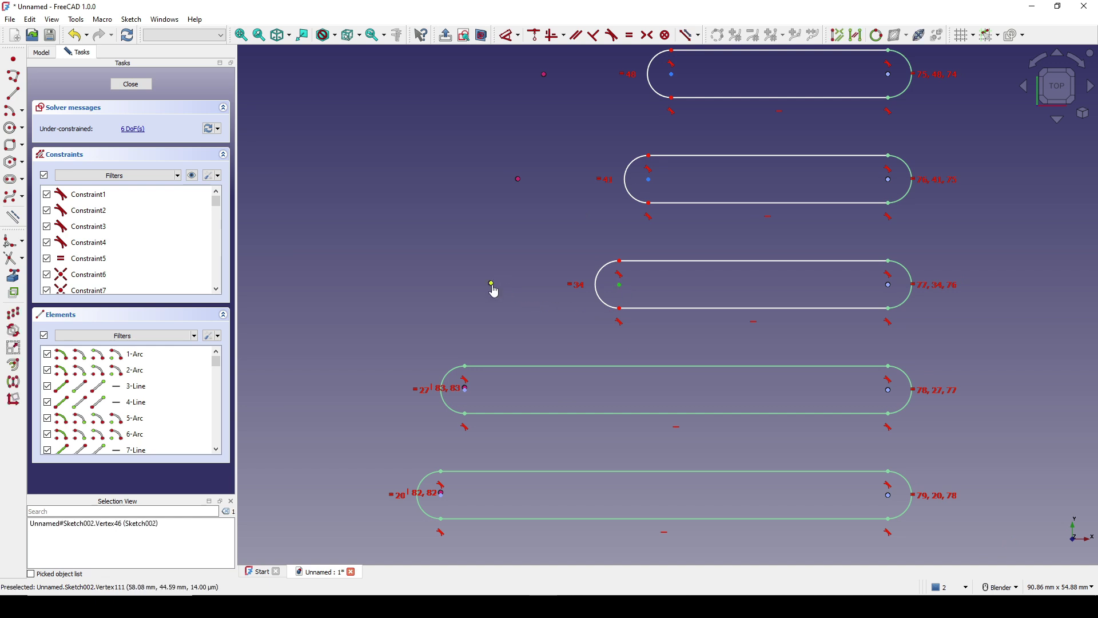
pyautogui.click(491, 283)
pyautogui.press('c')
pyautogui.keyDown('shift'); pyautogui.moveTo(630, 213); pyautogui.dragTo(607, 355, button='middle'); pyautogui.keyUp('shift')
pyautogui.click(626, 320)
pyautogui.click(496, 320)
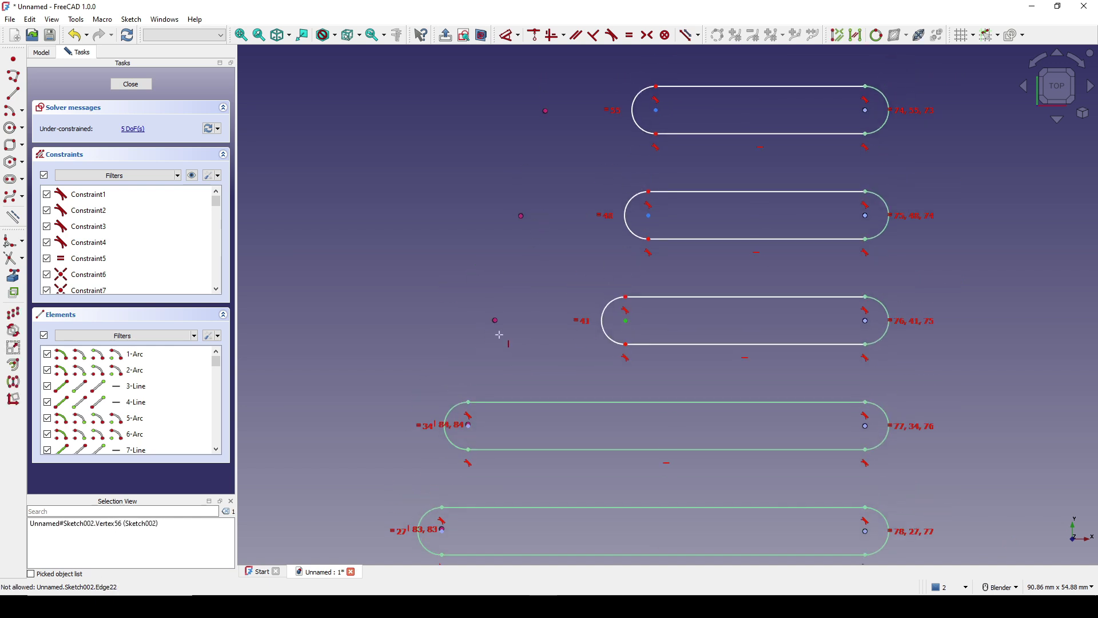
pyautogui.press('c')
pyautogui.keyDown('shift'); pyautogui.moveTo(562, 282); pyautogui.dragTo(547, 392, button='middle'); pyautogui.keyUp('shift')
pyautogui.click(633, 325)
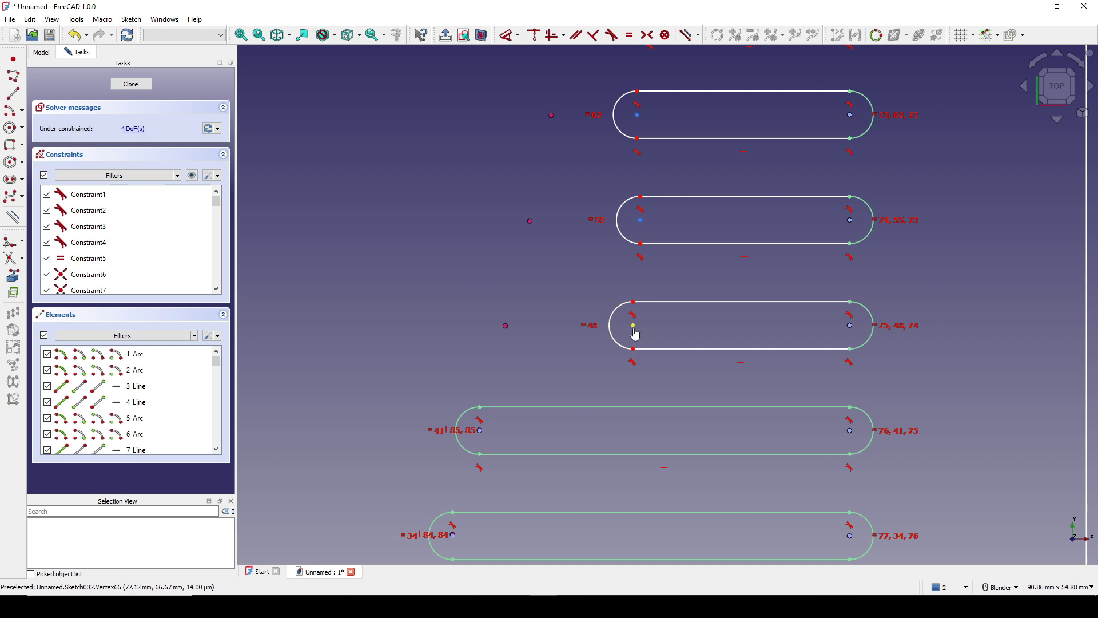
pyautogui.click(508, 326)
pyautogui.press('c')
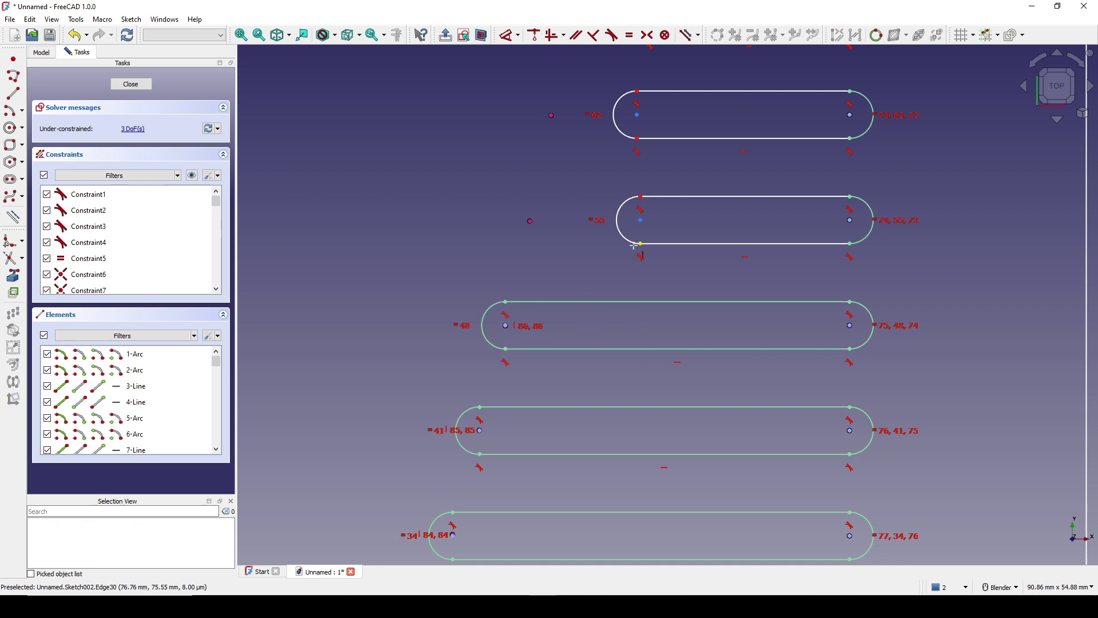
# Align the last three slots' arc centres with their frame points, fully constraining the sketch.
pyautogui.click(641, 219)
pyautogui.click(529, 220)
pyautogui.press('c')
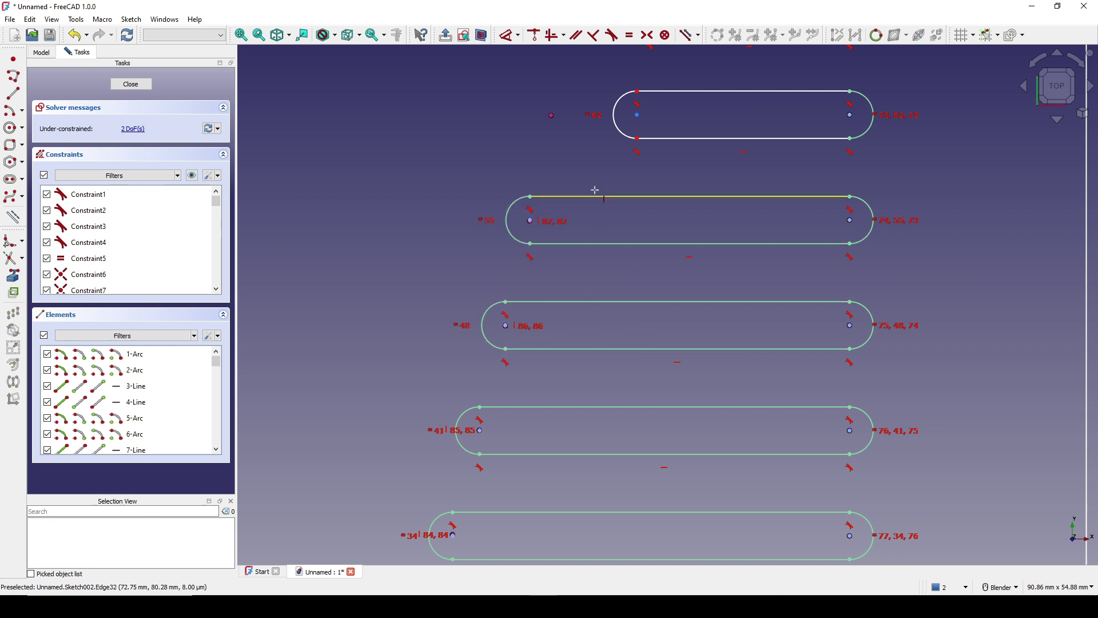
pyautogui.keyDown('shift'); pyautogui.moveTo(595, 190); pyautogui.dragTo(571, 331, button='middle'); pyautogui.keyUp('shift')
pyautogui.click(614, 255)
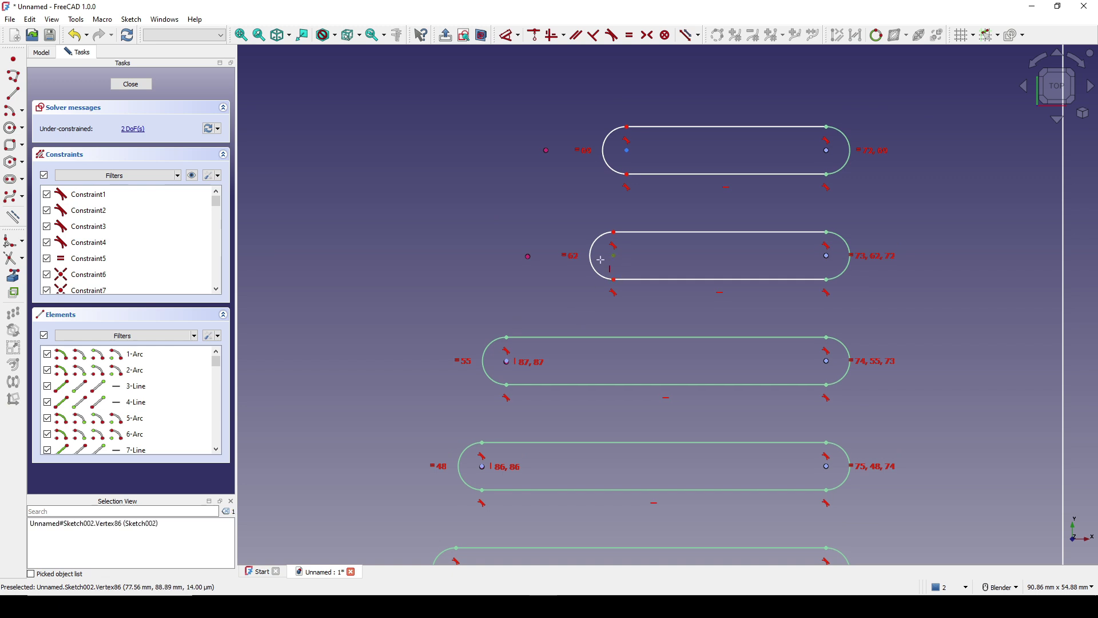
pyautogui.click(530, 258)
pyautogui.press('c')
pyautogui.click(627, 151)
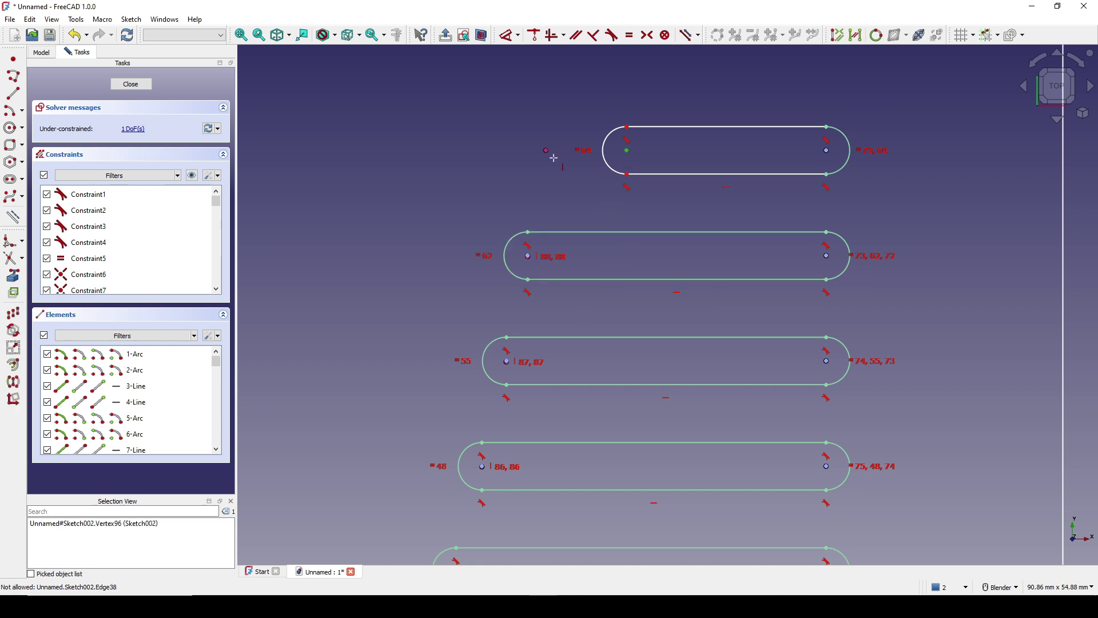
pyautogui.click(547, 150)
pyautogui.press('c')
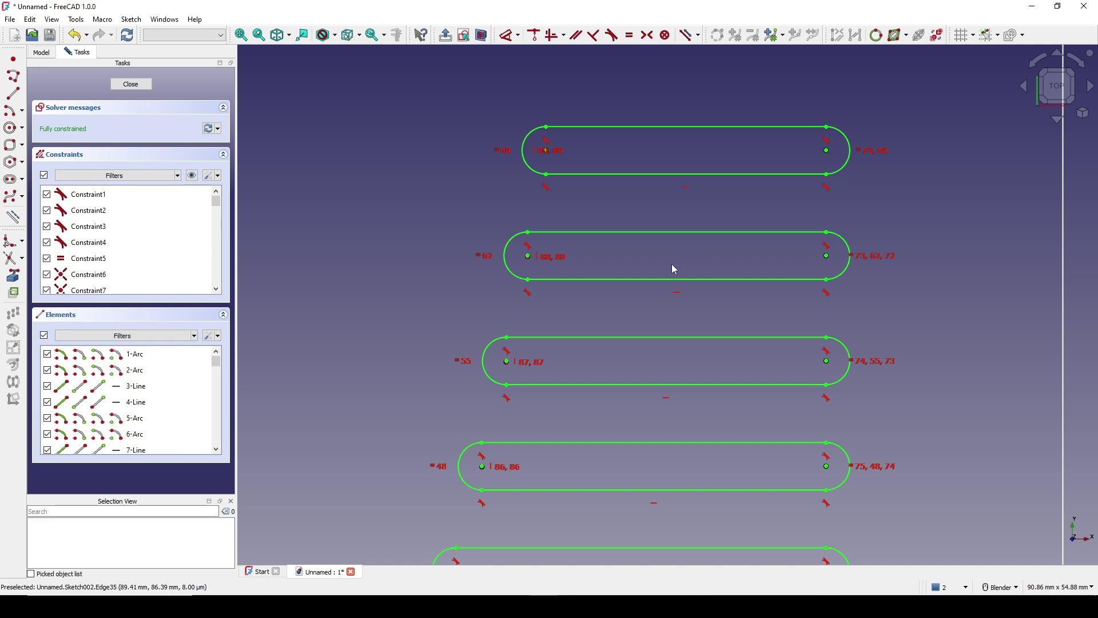
pyautogui.scroll(-5, 674, 269)
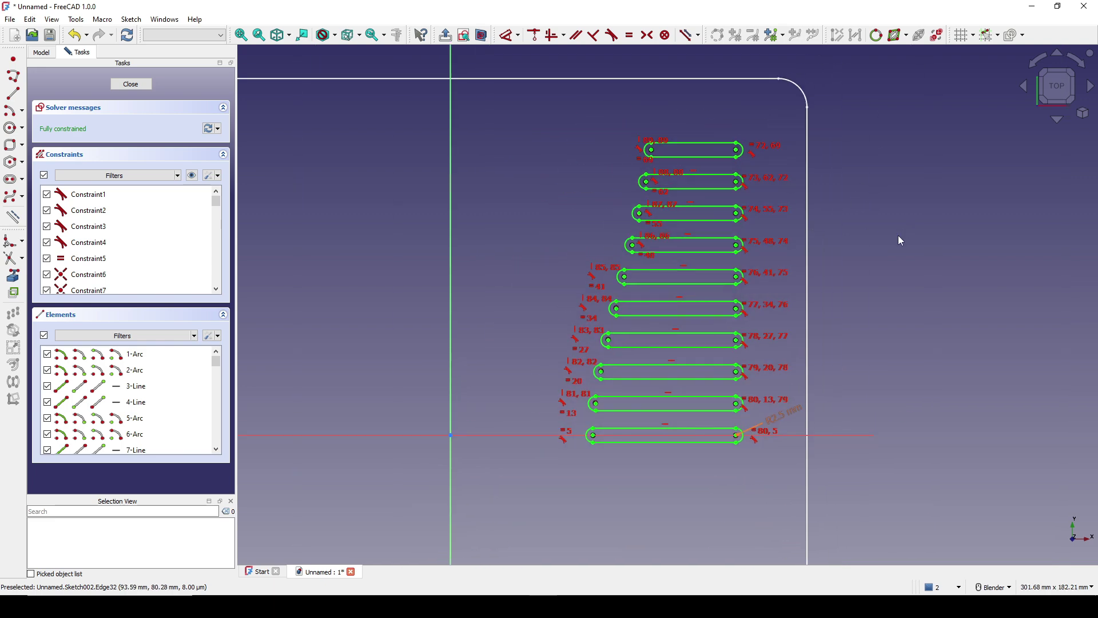
# Close the slot sketch, hide Discretized_Edge and Discretized_Edge001, and select Sketch002.
pyautogui.keyDown('shift'); pyautogui.moveTo(857, 254); pyautogui.dragTo(763, 241, button='middle'); pyautogui.keyUp('shift')
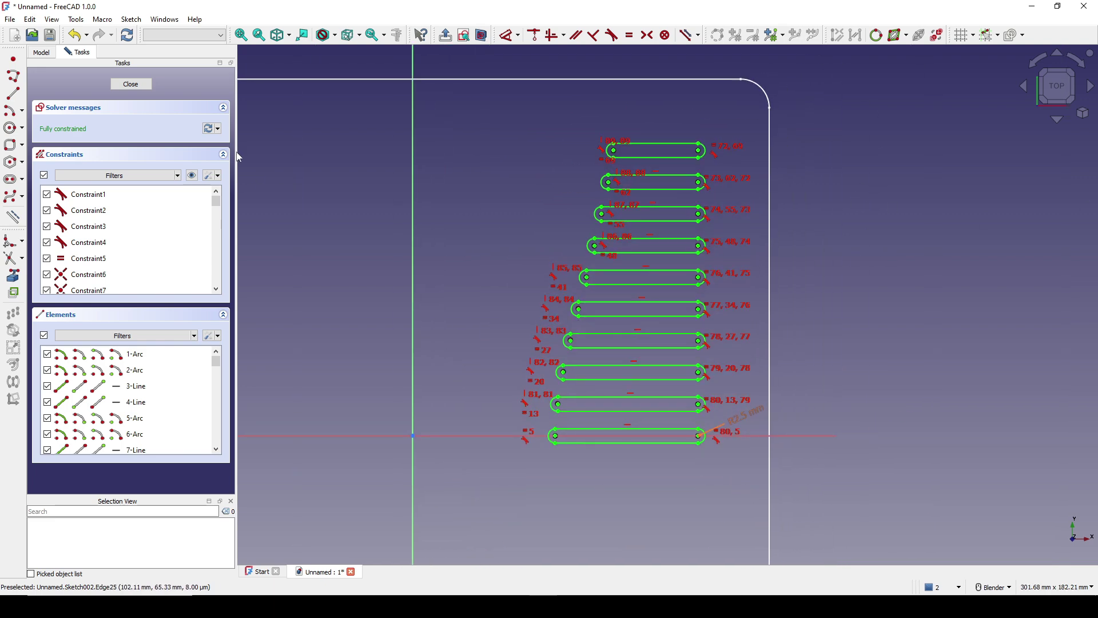
pyautogui.click(132, 84)
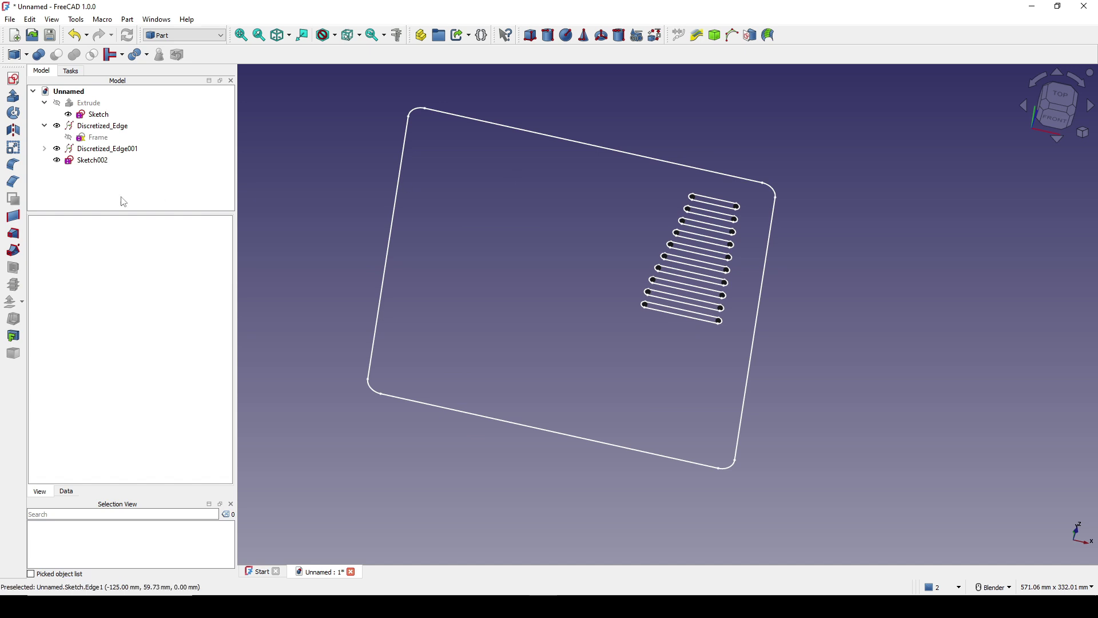
pyautogui.click(111, 150)
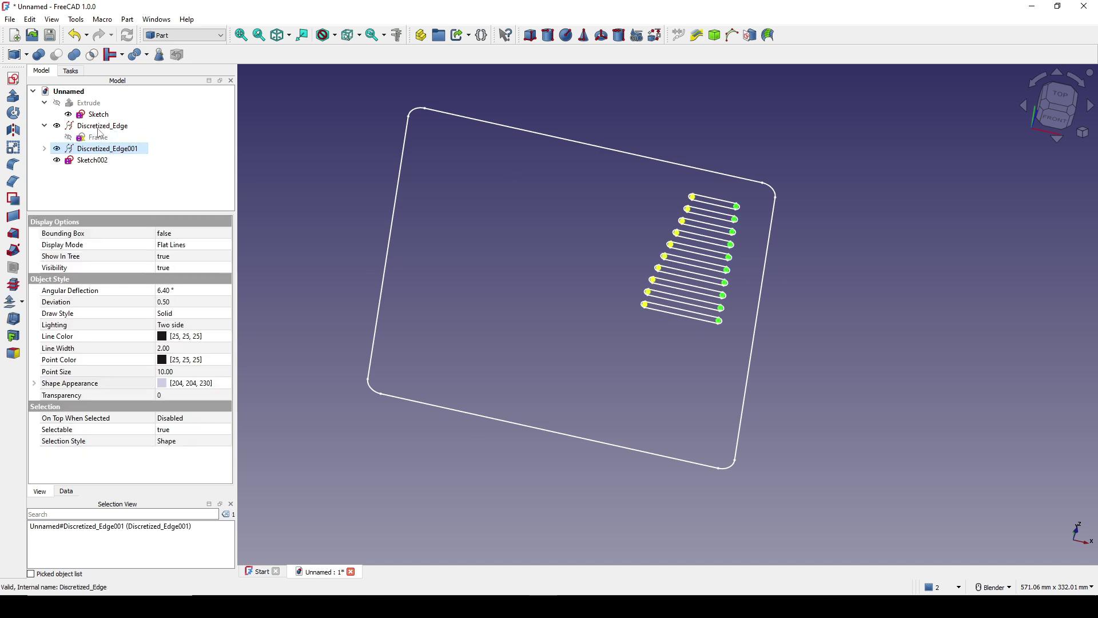
pyautogui.keyDown('ctrl'); pyautogui.click(108, 130); pyautogui.keyUp('ctrl')
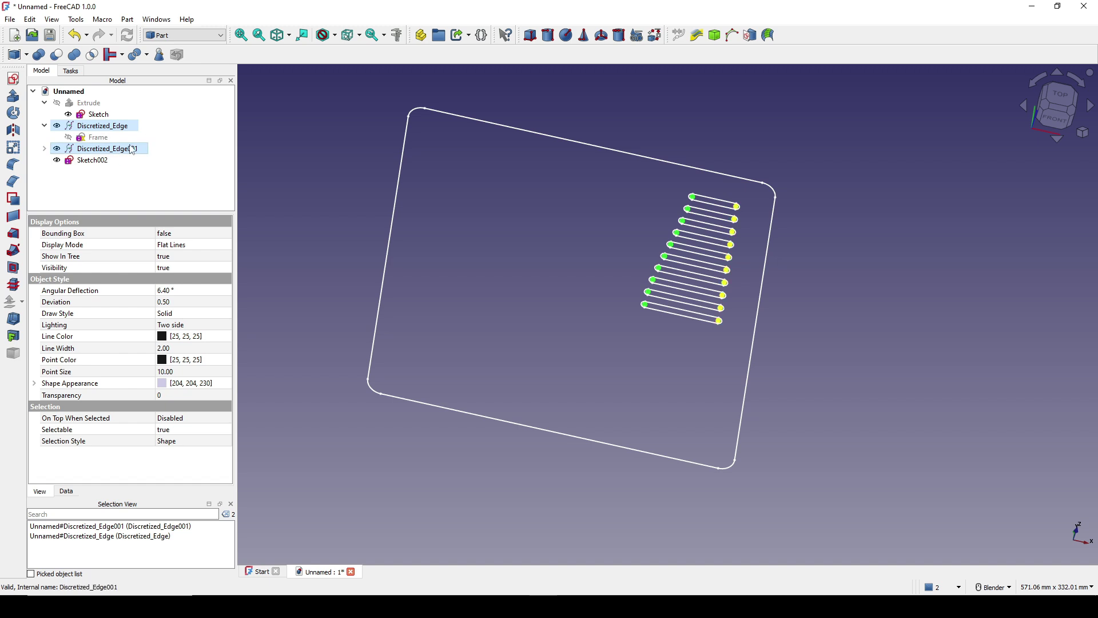
pyautogui.press('space')
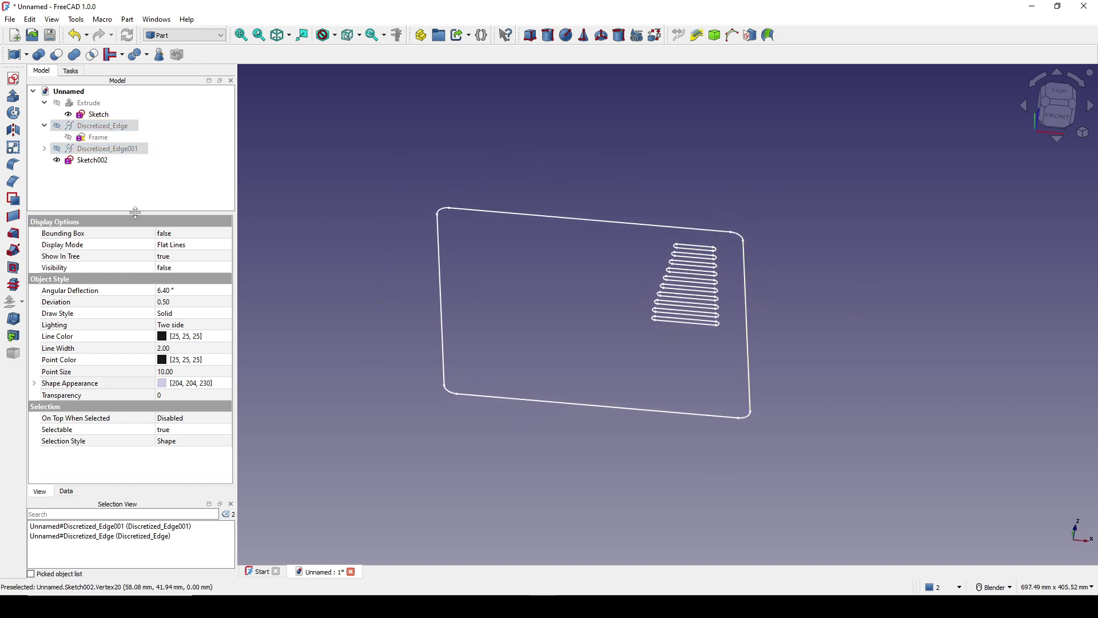
pyautogui.click(94, 160)
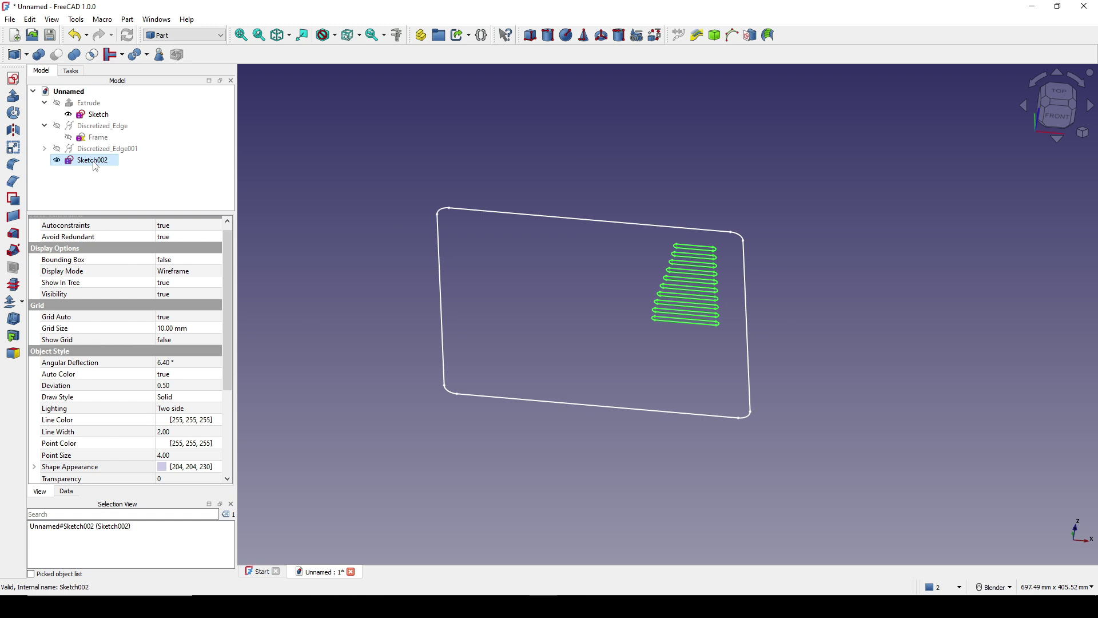
# Rename Sketch002 to Slots and extrude it 50 mm symmetrically into Extrude001.
pyautogui.rightClick(95, 166)
pyautogui.click(174, 537)
pyautogui.click(13, 96)
pyautogui.tripleClick(113, 285)
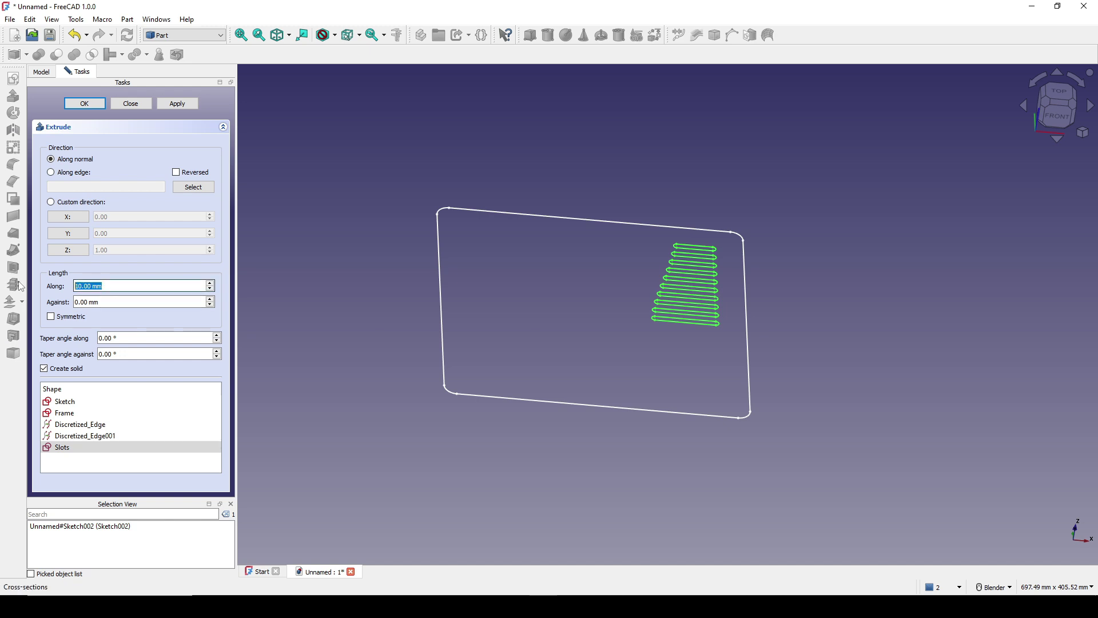
pyautogui.click(56, 319)
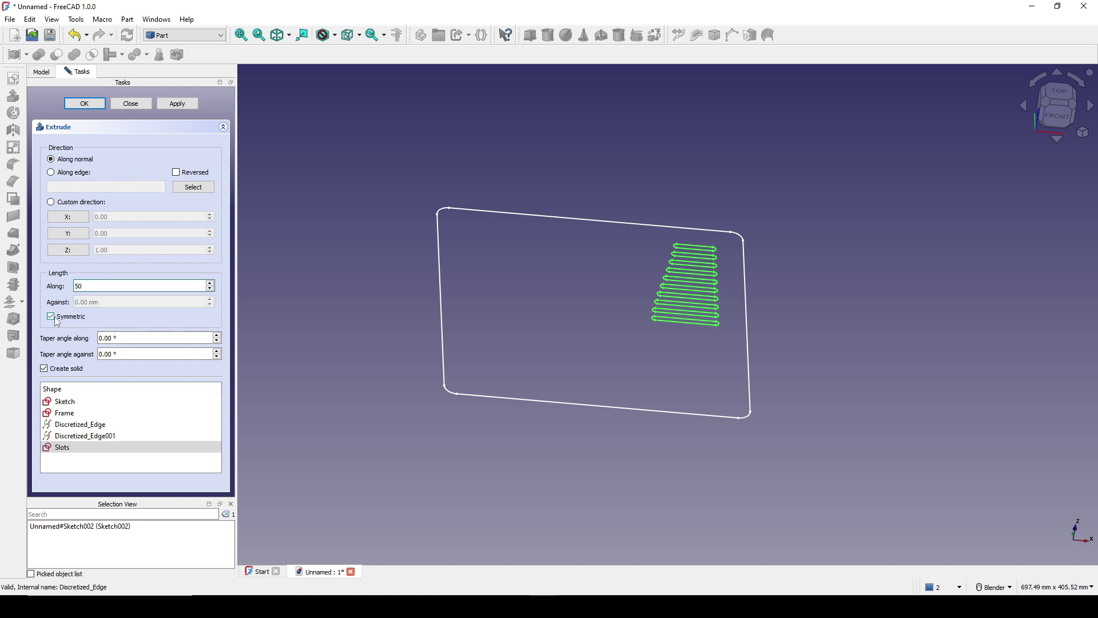
pyautogui.click(86, 103)
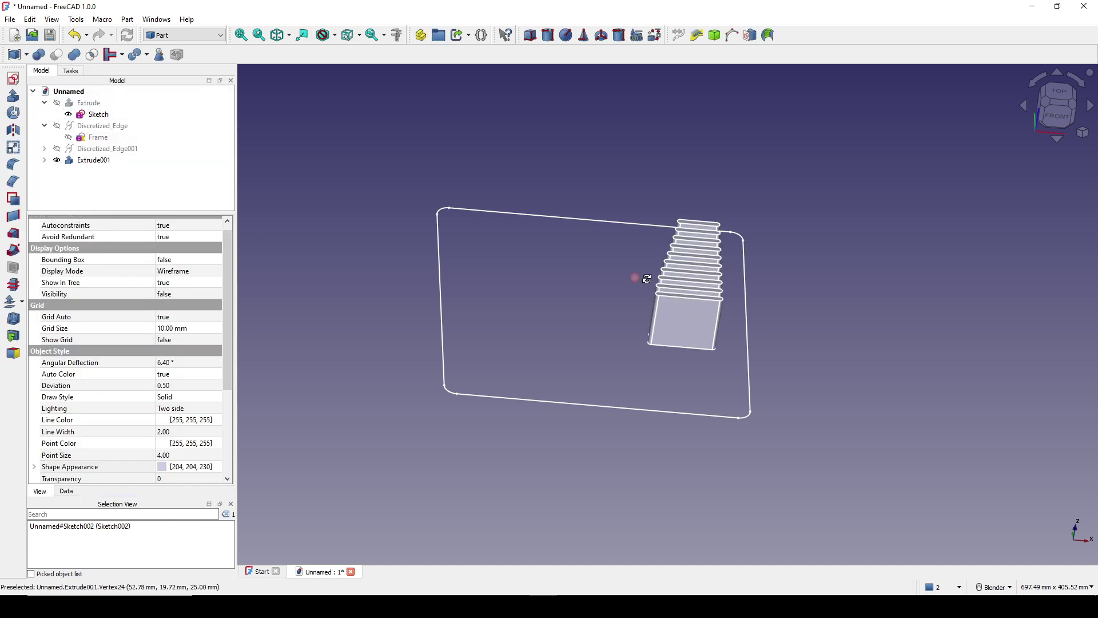
pyautogui.moveTo(721, 360); pyautogui.dragTo(697, 356, button='middle')
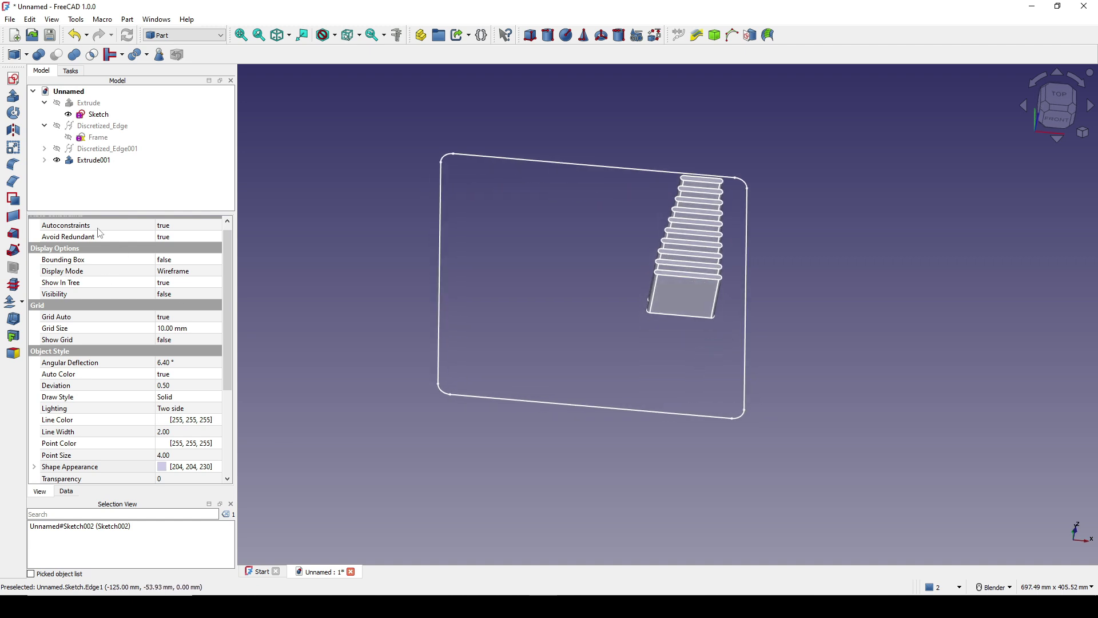
# Mirror Extrude001 across the XZ plane.
pyautogui.click(96, 162)
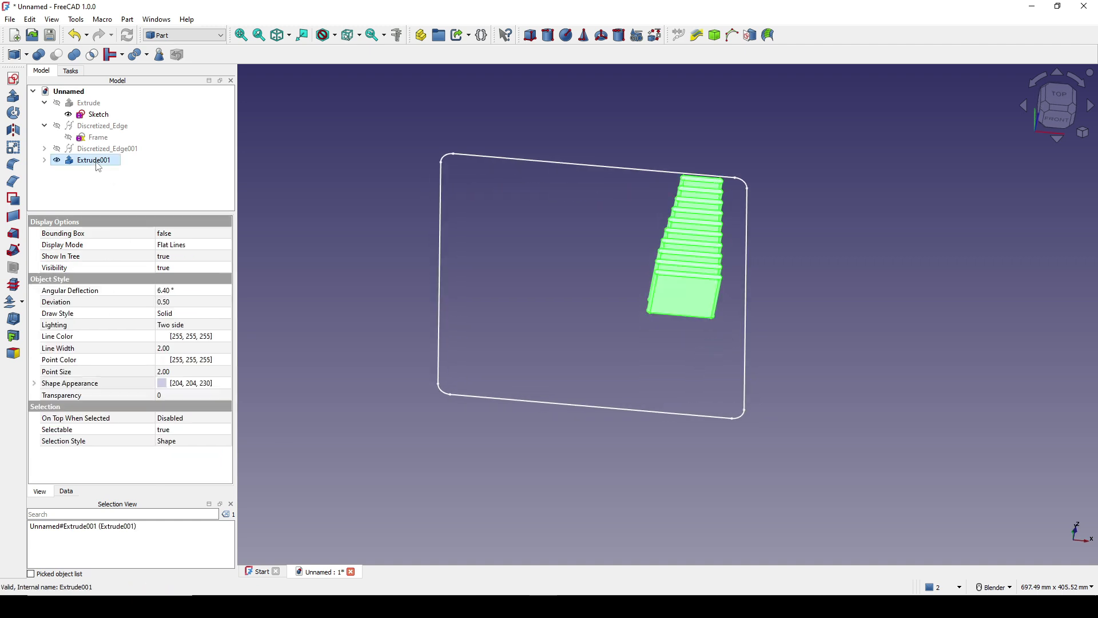
pyautogui.click(14, 131)
pyautogui.click(166, 261)
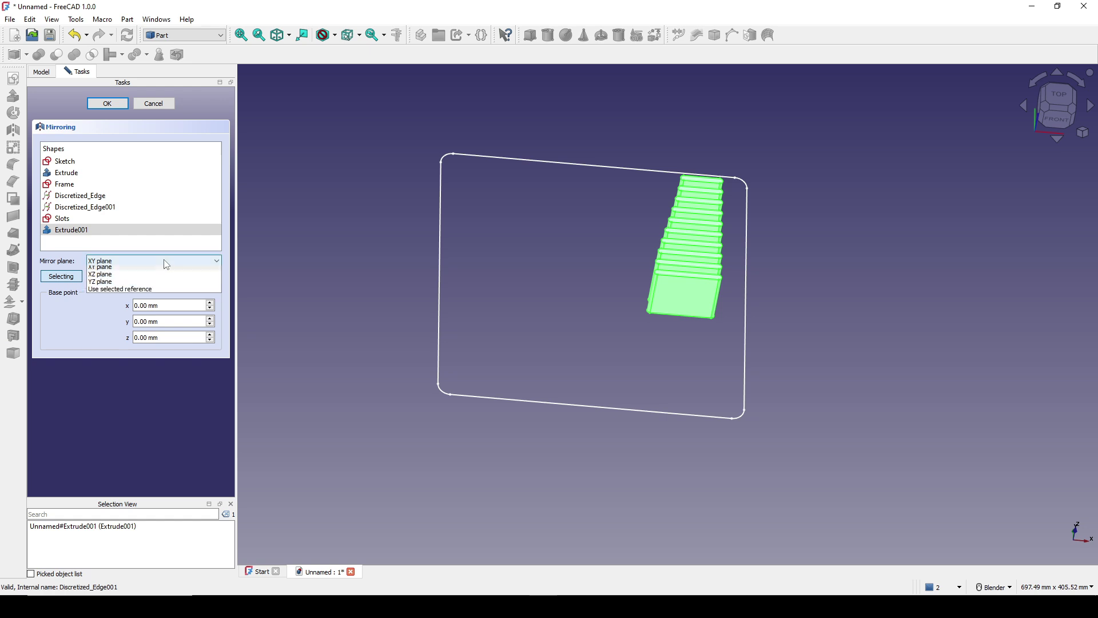
pyautogui.click(145, 277)
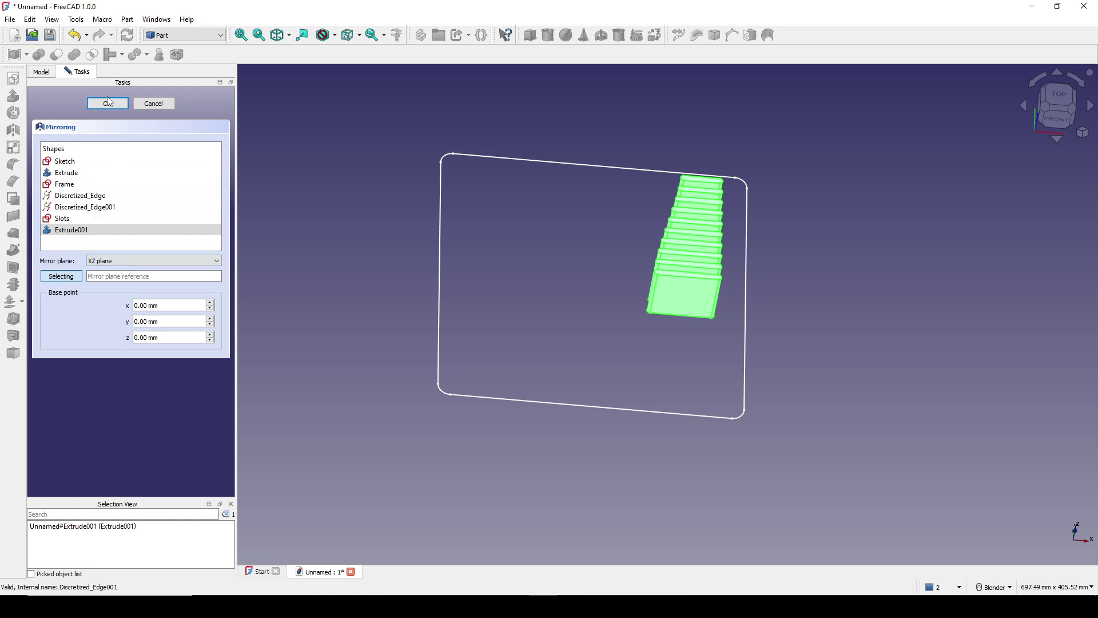
pyautogui.click(107, 103)
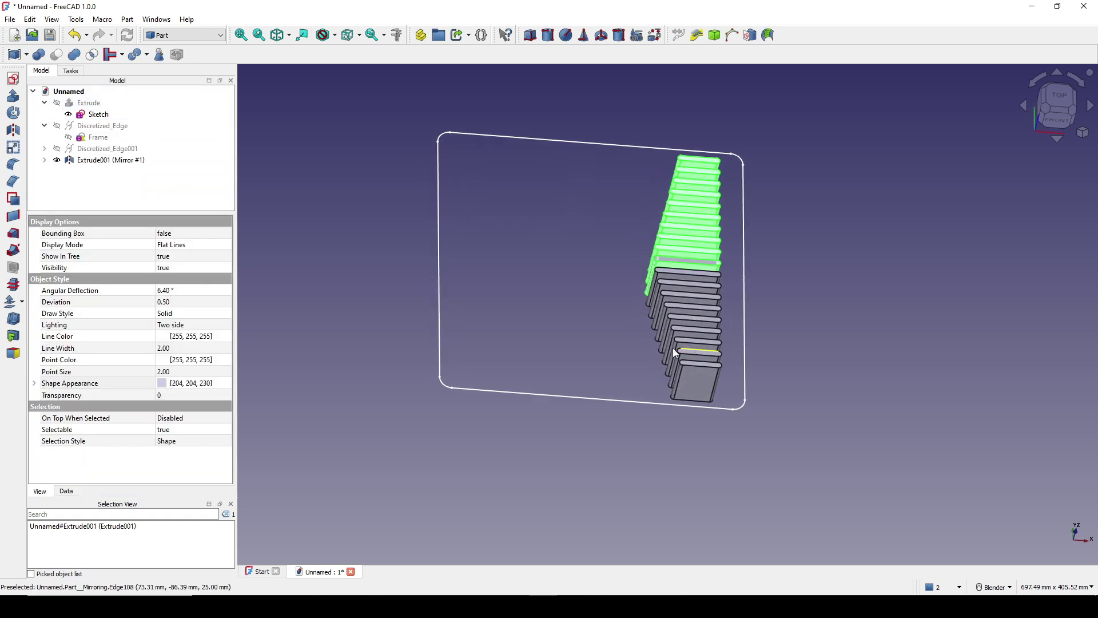
# Mirror the mirrored copy and the original Extrude001 together across the YZ plane.
pyautogui.click(45, 160)
pyautogui.click(108, 160)
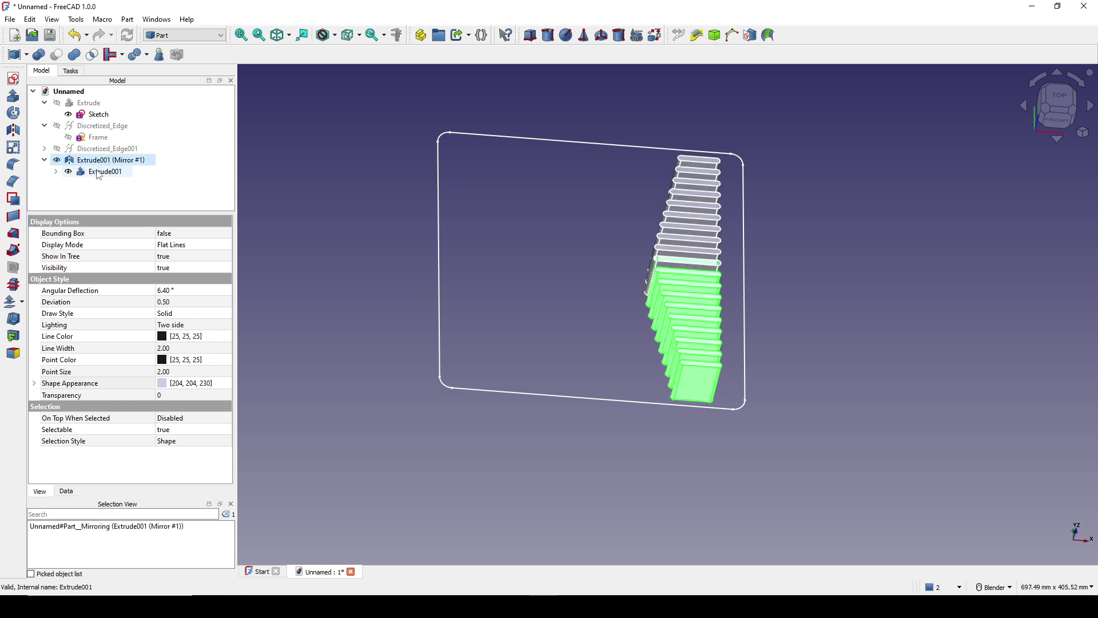
pyautogui.keyDown('ctrl'); pyautogui.click(98, 171); pyautogui.keyUp('ctrl')
pyautogui.click(14, 132)
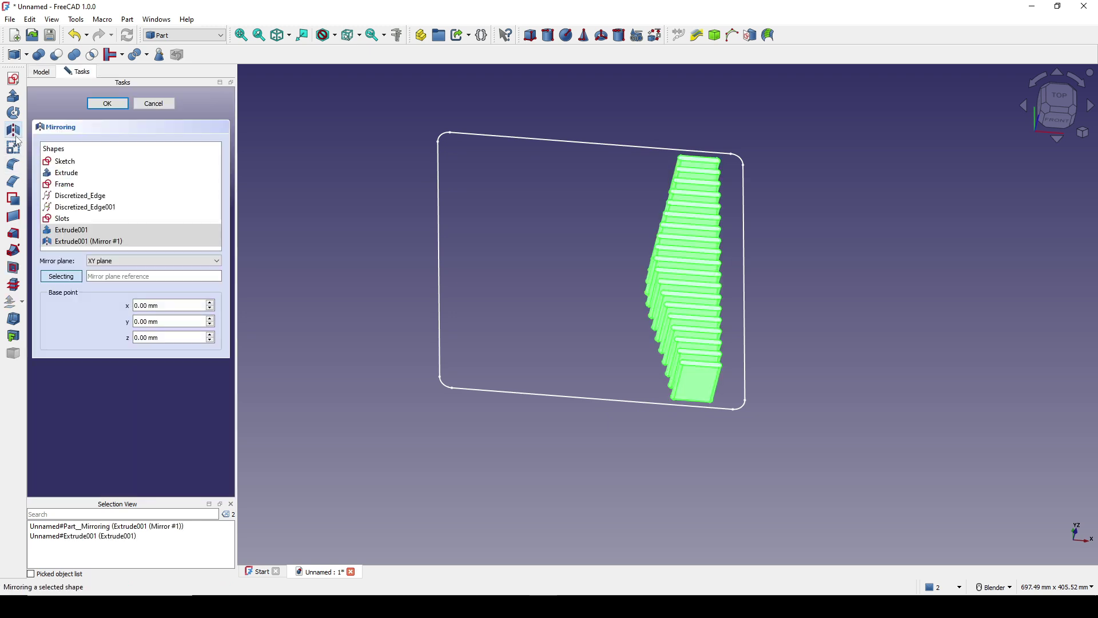
pyautogui.click(119, 262)
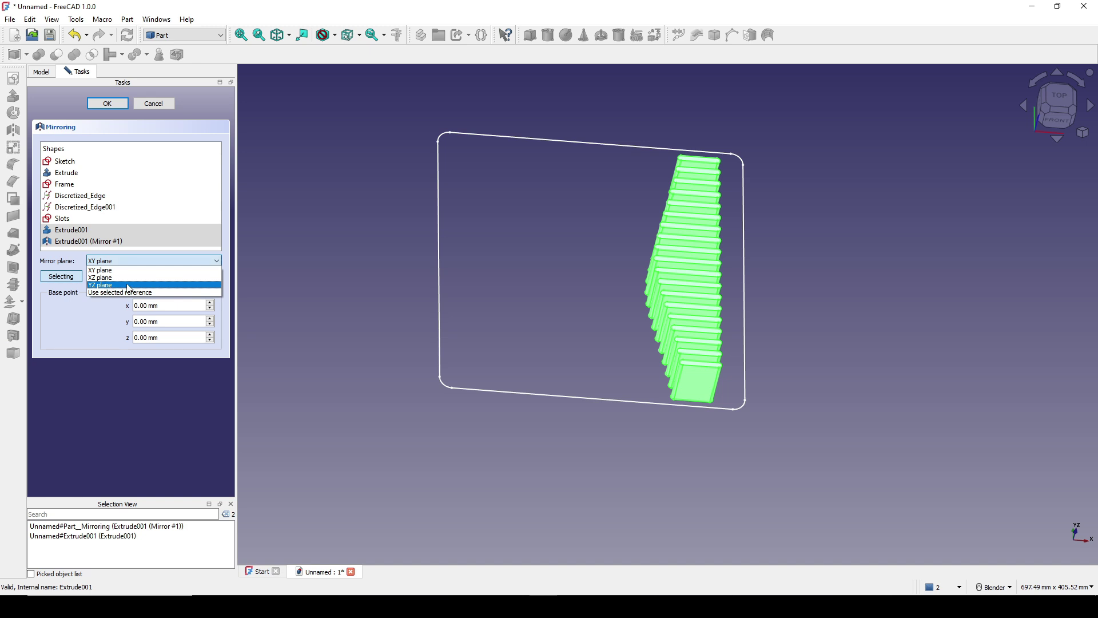
pyautogui.click(128, 285)
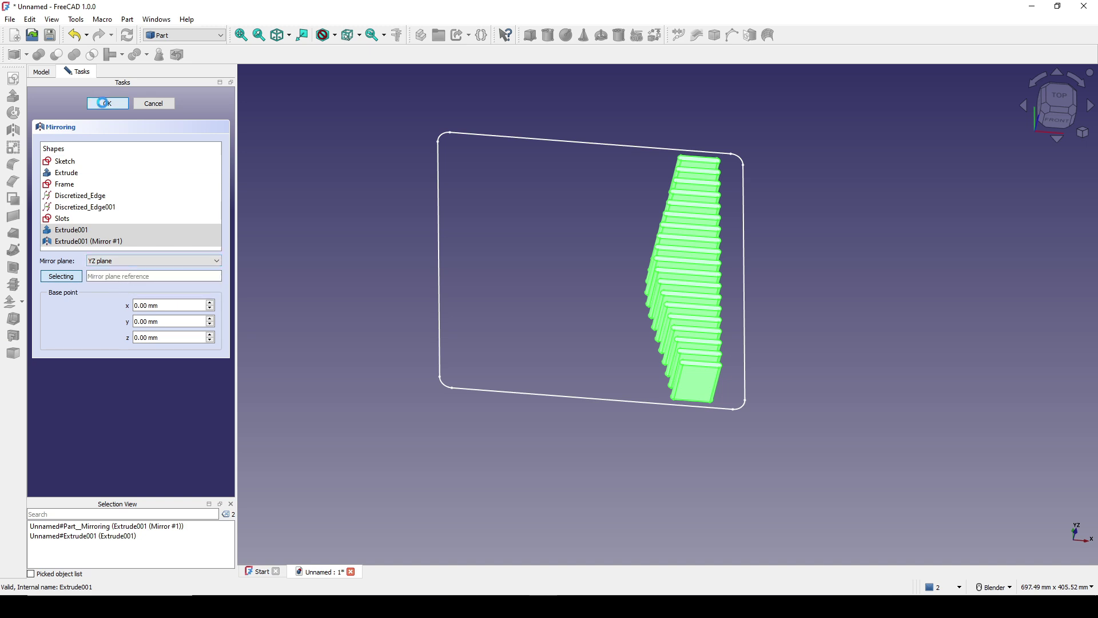
pyautogui.click(103, 103)
pyautogui.scroll(-2, 600, 308)
pyautogui.moveTo(600, 307); pyautogui.dragTo(621, 338, button='middle')
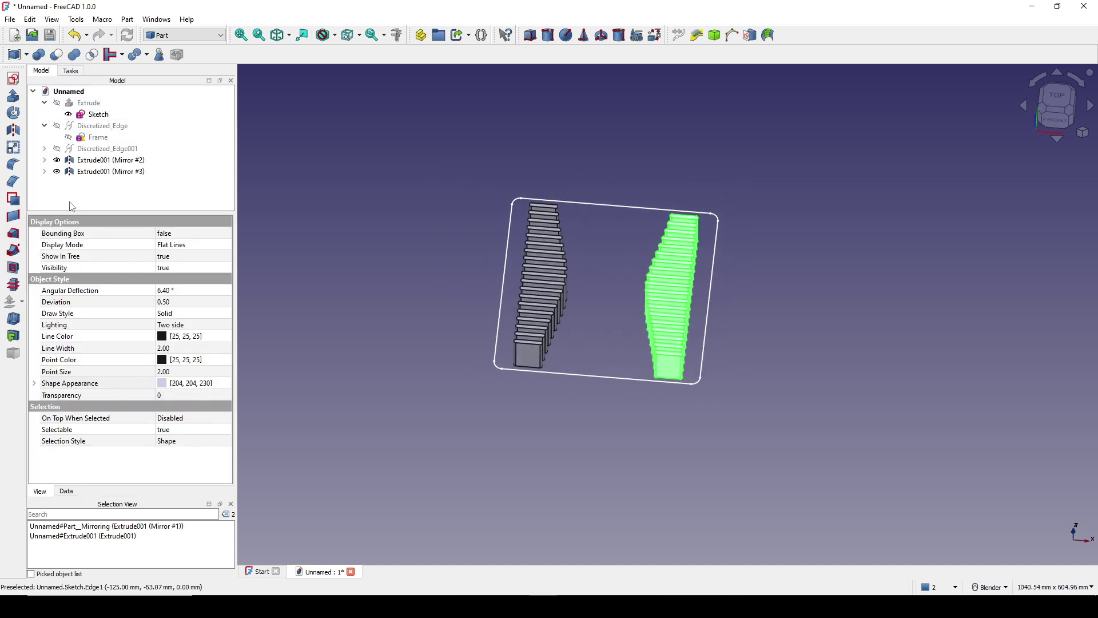
# Select both new mirrored slot columns in the model tree.
pyautogui.click(45, 160)
pyautogui.click(45, 182)
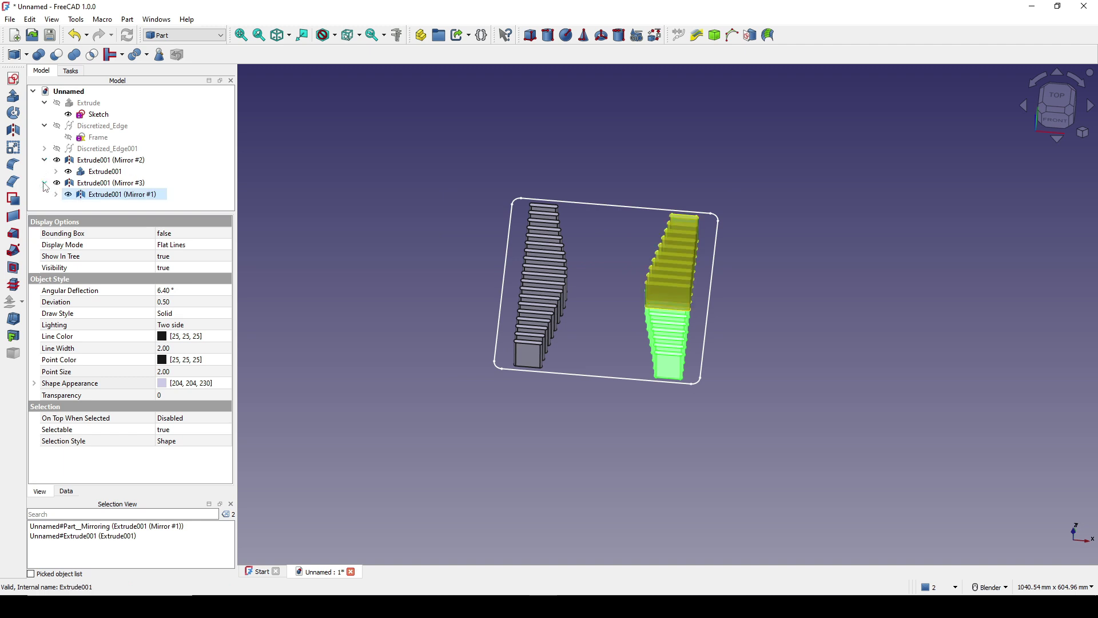
pyautogui.click(107, 162)
pyautogui.keyDown('shift'); pyautogui.click(107, 195); pyautogui.keyUp('shift')
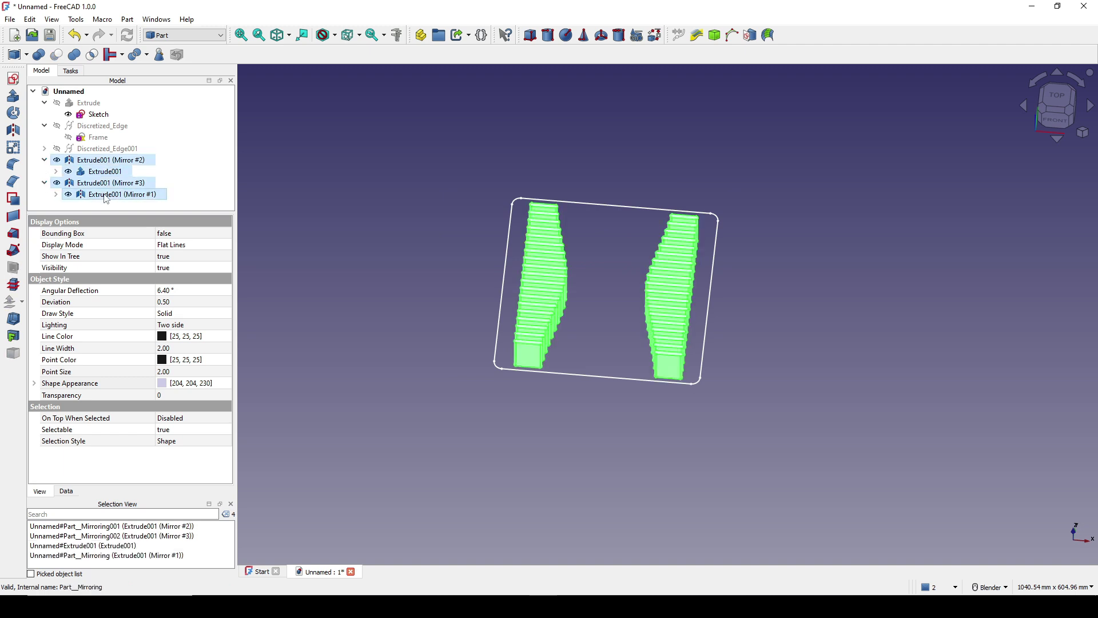
# Fuse the two mirrored slot columns into a single Fusion solid.
pyautogui.click(74, 54)
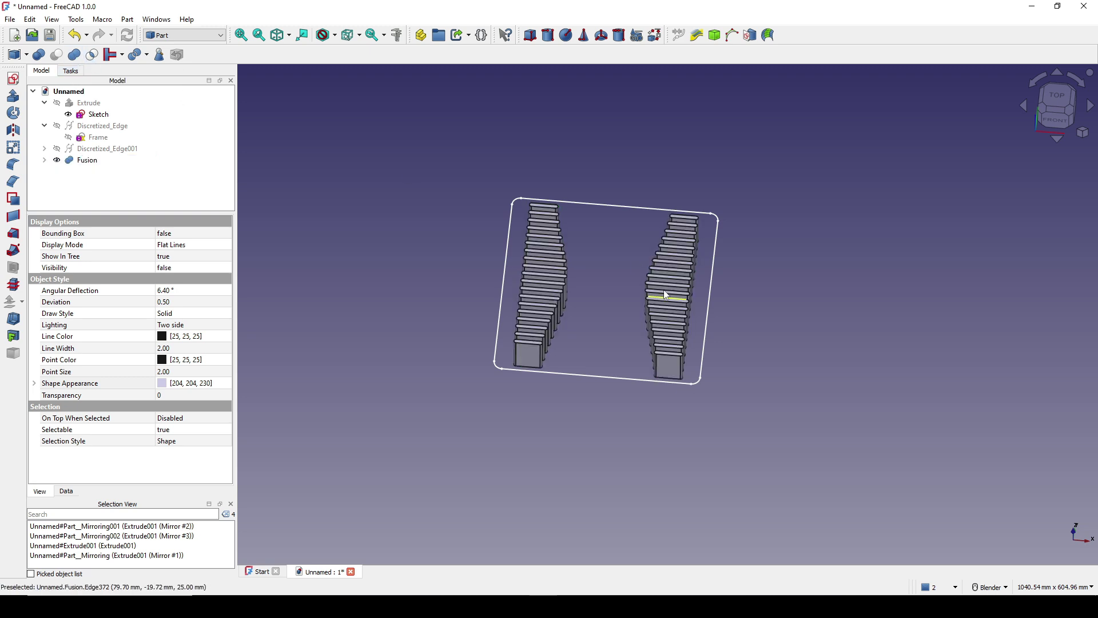
pyautogui.moveTo(645, 318); pyautogui.dragTo(662, 318, button='middle')
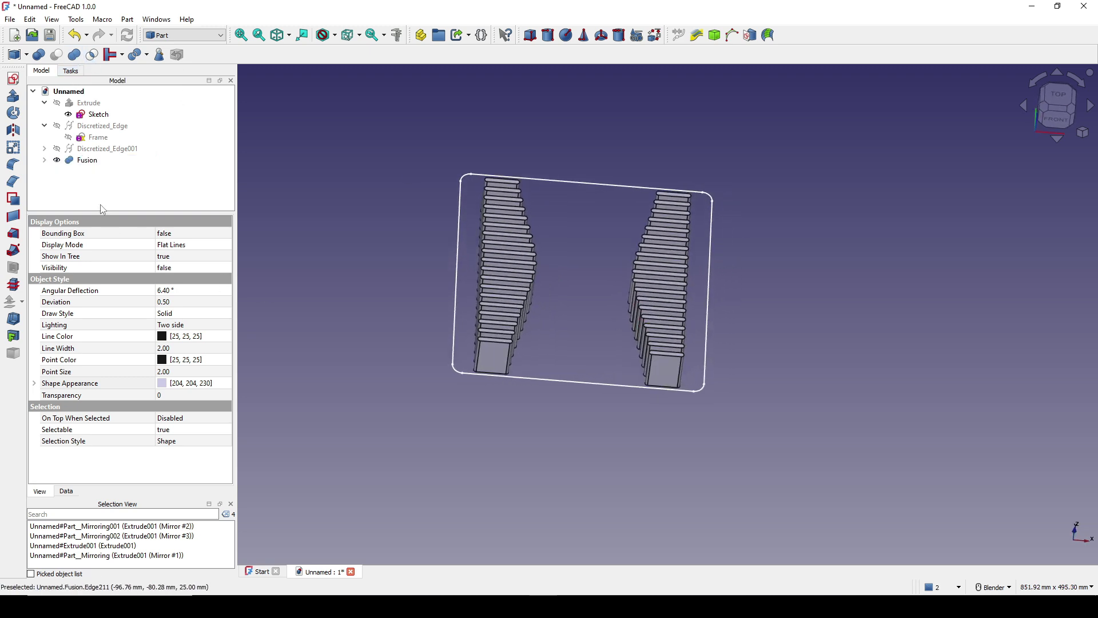
pyautogui.click(87, 163)
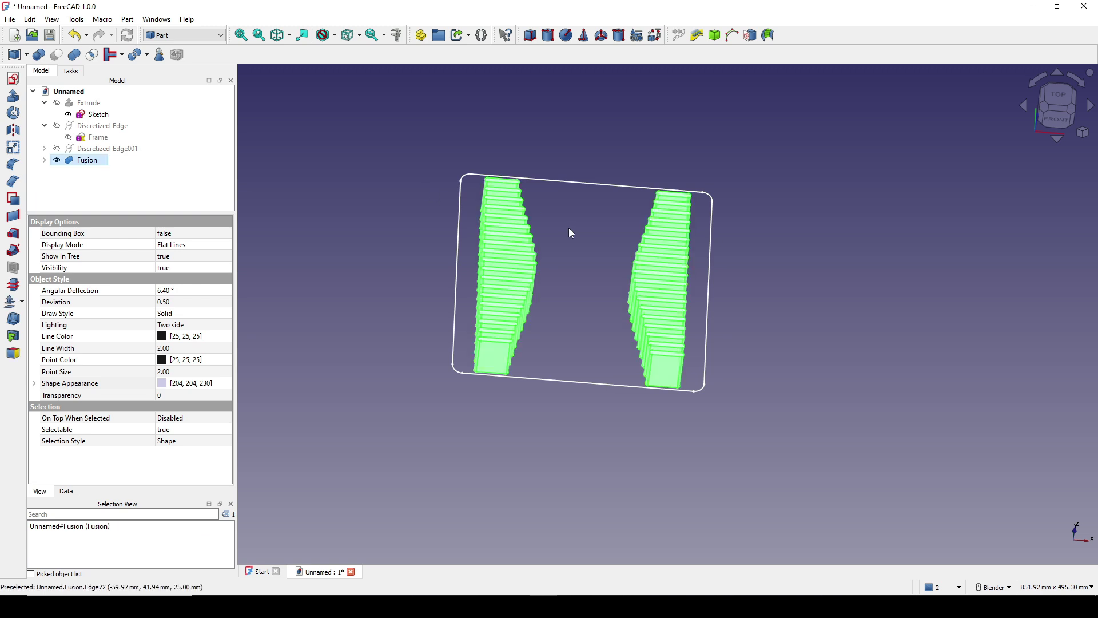
pyautogui.moveTo(568, 227); pyautogui.dragTo(588, 249, button='middle')
# Cut the Fusion from the plate Extrude, leaving two curved columns of slot openings.
pyautogui.click(88, 103)
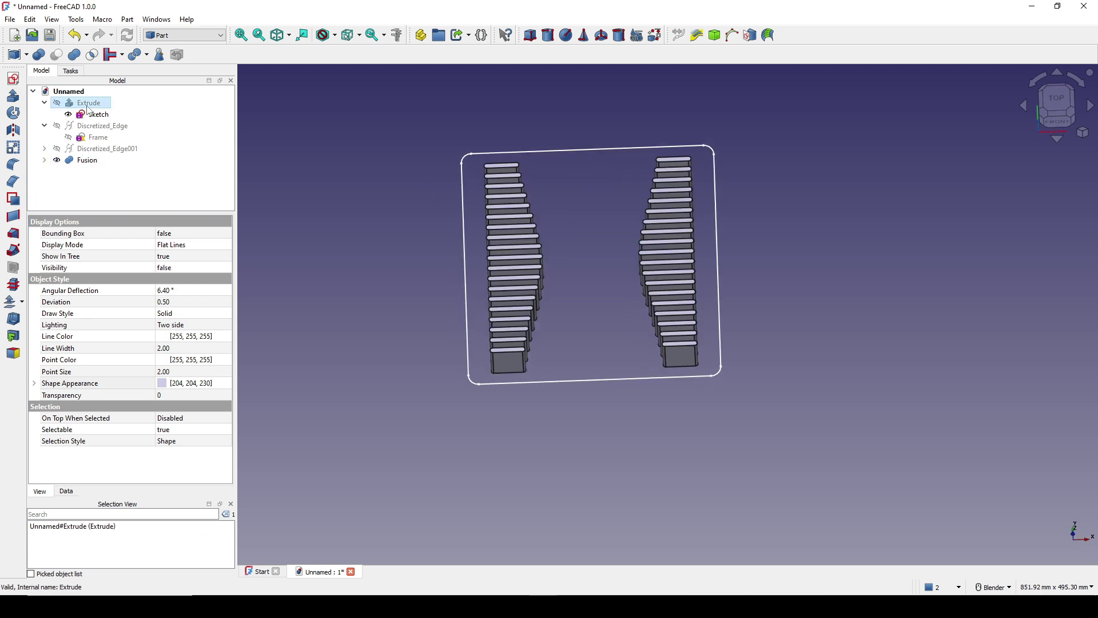
pyautogui.press('space')
pyautogui.moveTo(585, 320); pyautogui.dragTo(664, 296, button='middle')
pyautogui.click(746, 264)
pyautogui.scroll(1, 695, 285)
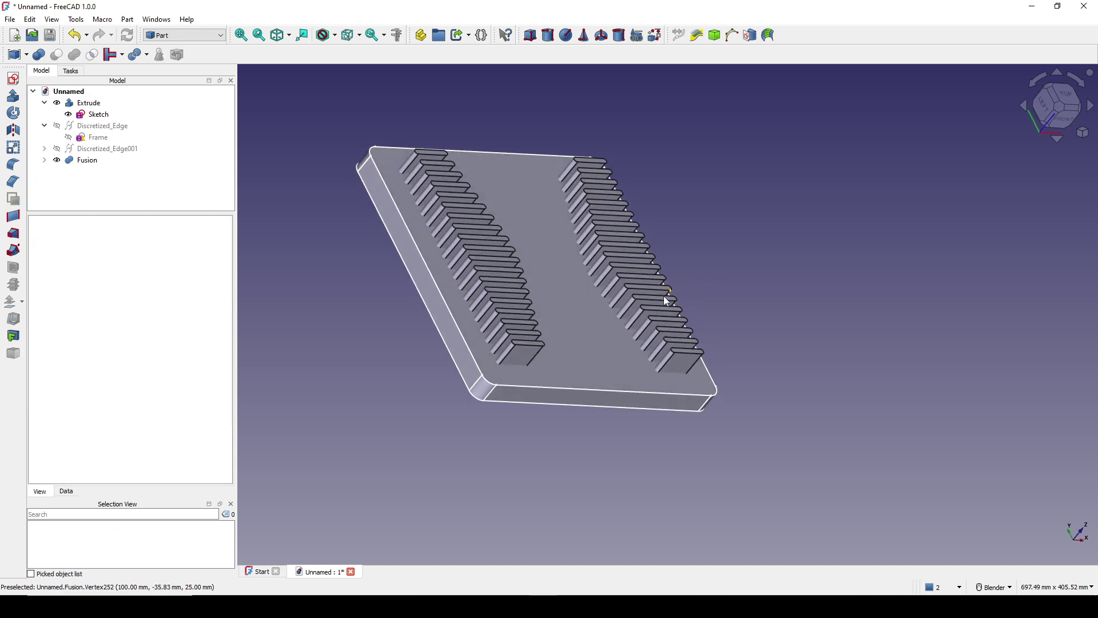
pyautogui.click(89, 103)
pyautogui.keyDown('ctrl'); pyautogui.click(87, 160); pyautogui.keyUp('ctrl')
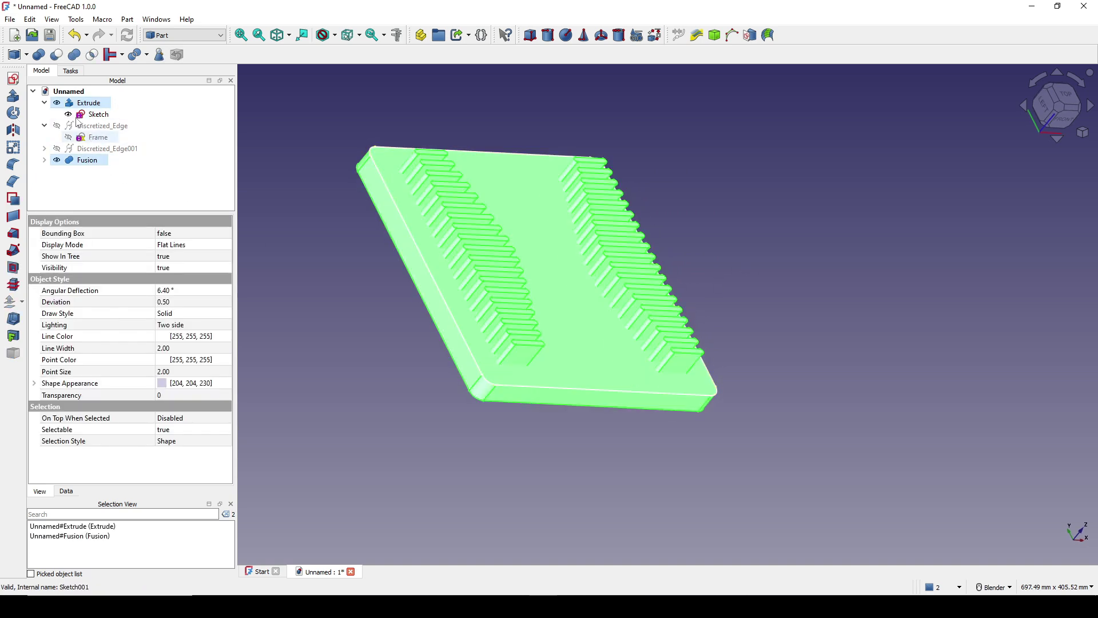
pyautogui.moveTo(664, 272); pyautogui.dragTo(760, 377, button='middle')
pyautogui.keyDown('shift'); pyautogui.moveTo(718, 300); pyautogui.dragTo(708, 342, button='middle'); pyautogui.keyUp('shift')
pyautogui.scroll(1, 723, 337)
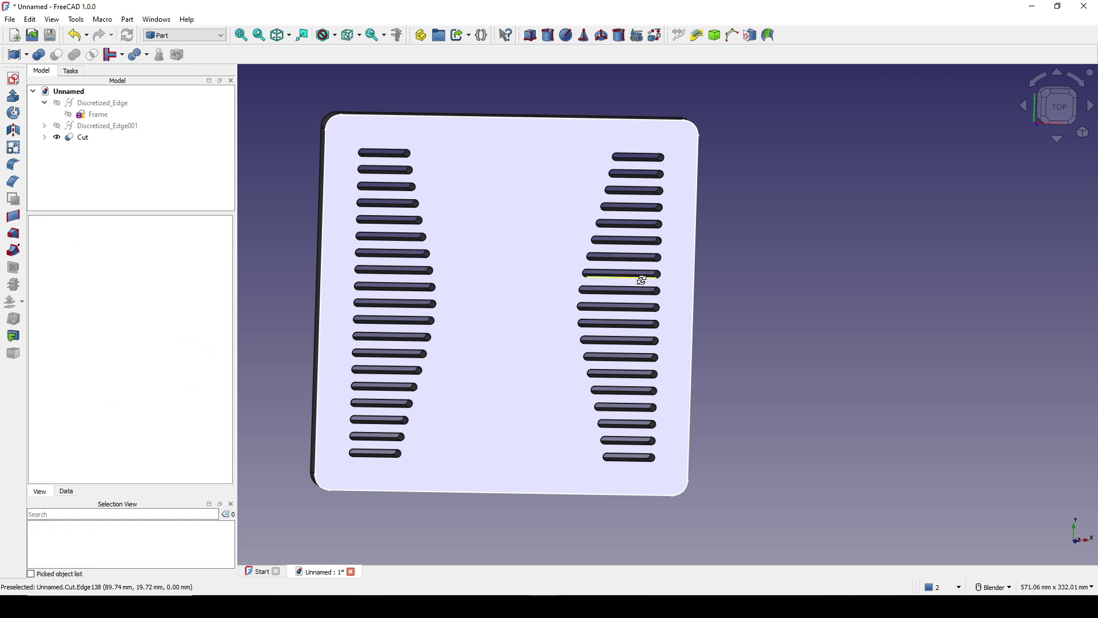
pyautogui.moveTo(639, 276); pyautogui.dragTo(637, 265, button='middle')
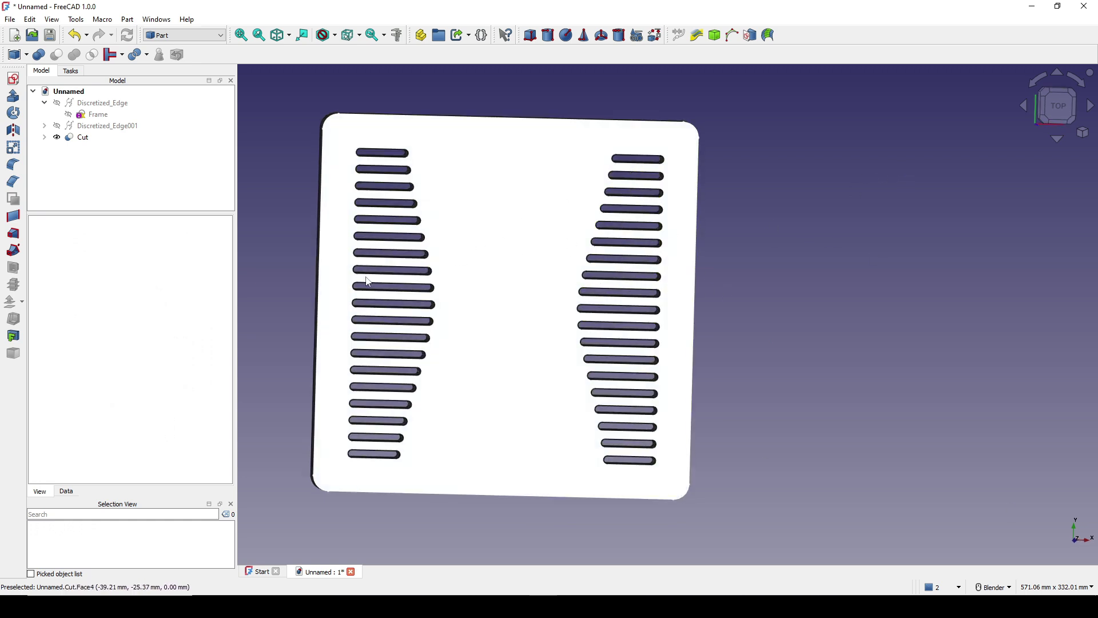
# Reshape the Frame sketch's B-spline curve by moving a control point, then view from the top.
pyautogui.doubleClick(87, 116)
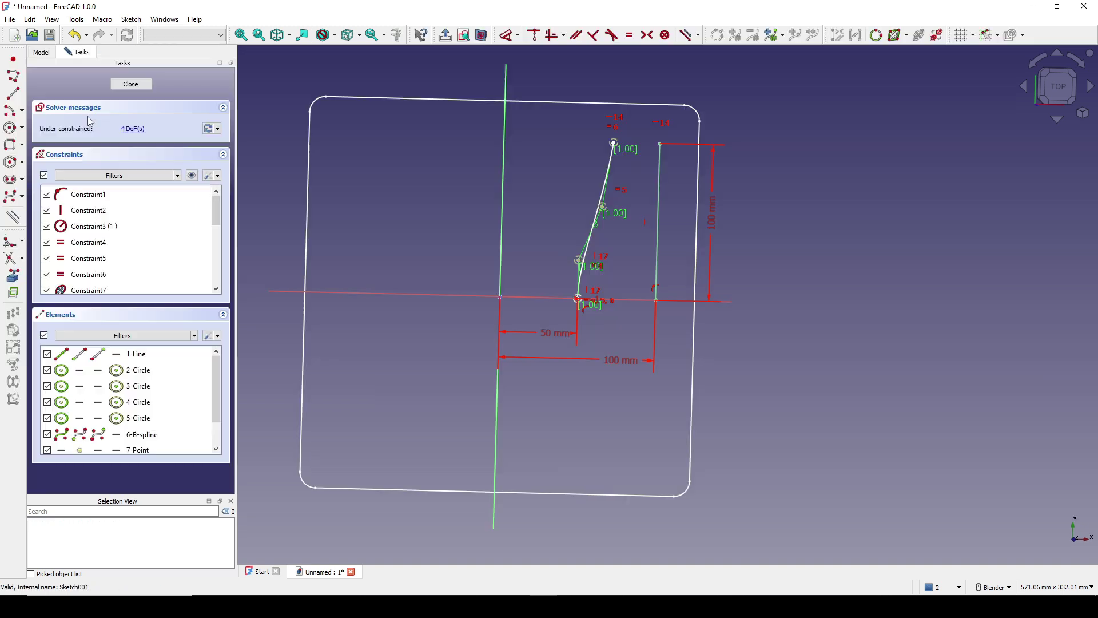
pyautogui.scroll(3, 635, 251)
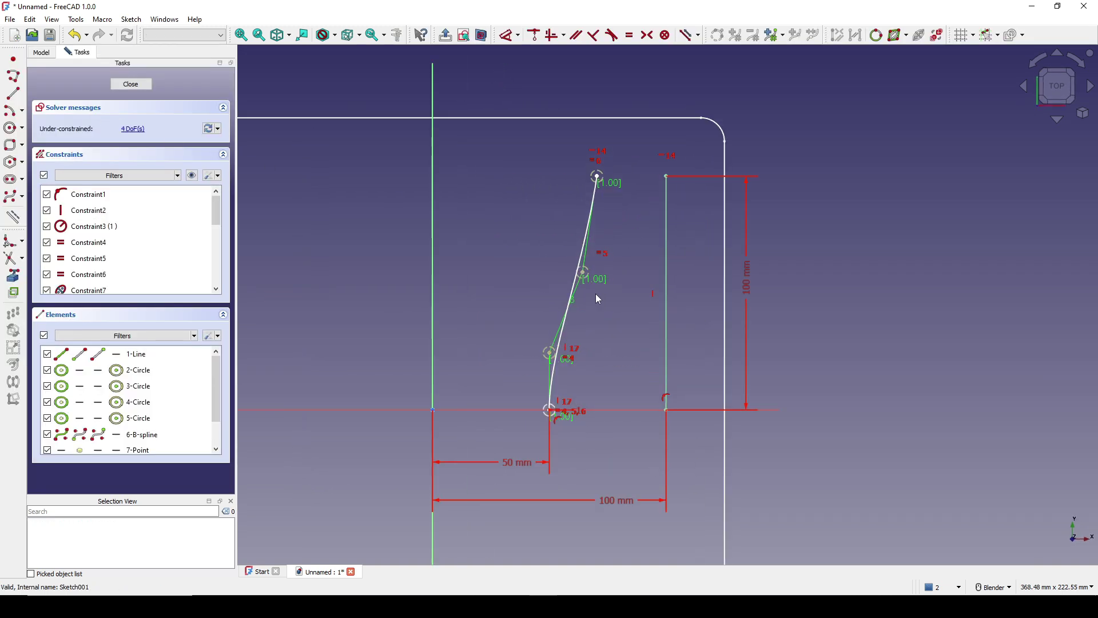
pyautogui.moveTo(584, 276); pyautogui.dragTo(623, 329)
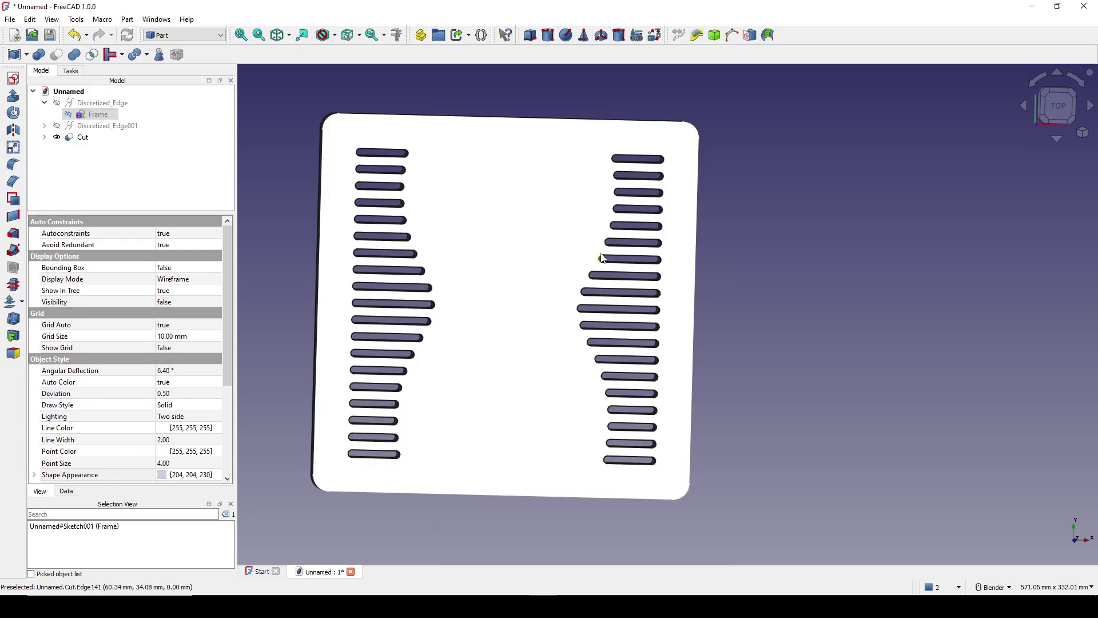
pyautogui.moveTo(603, 255); pyautogui.dragTo(774, 310, button='middle')
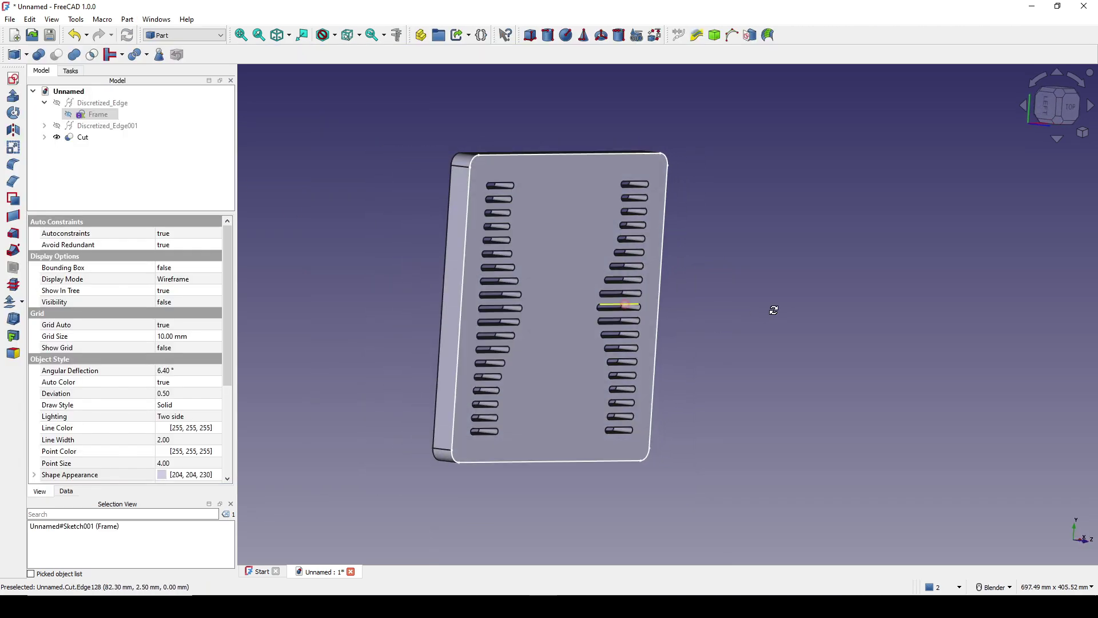
pyautogui.press('2')
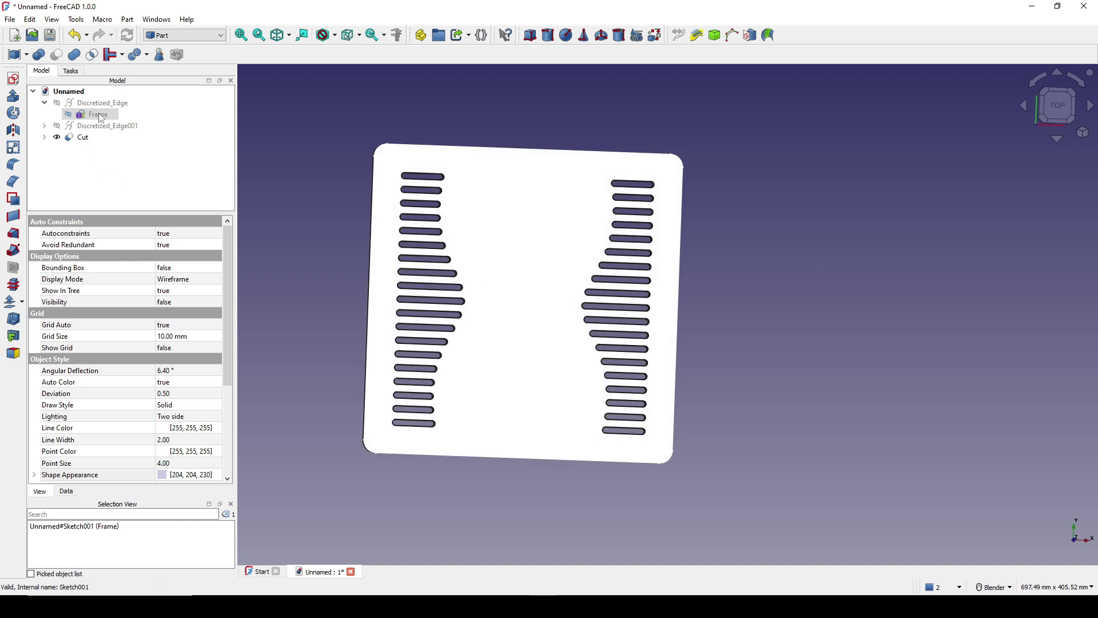
# Change the Frame's vertical height dimension from 100 mm to 50 mm.
pyautogui.doubleClick(101, 117)
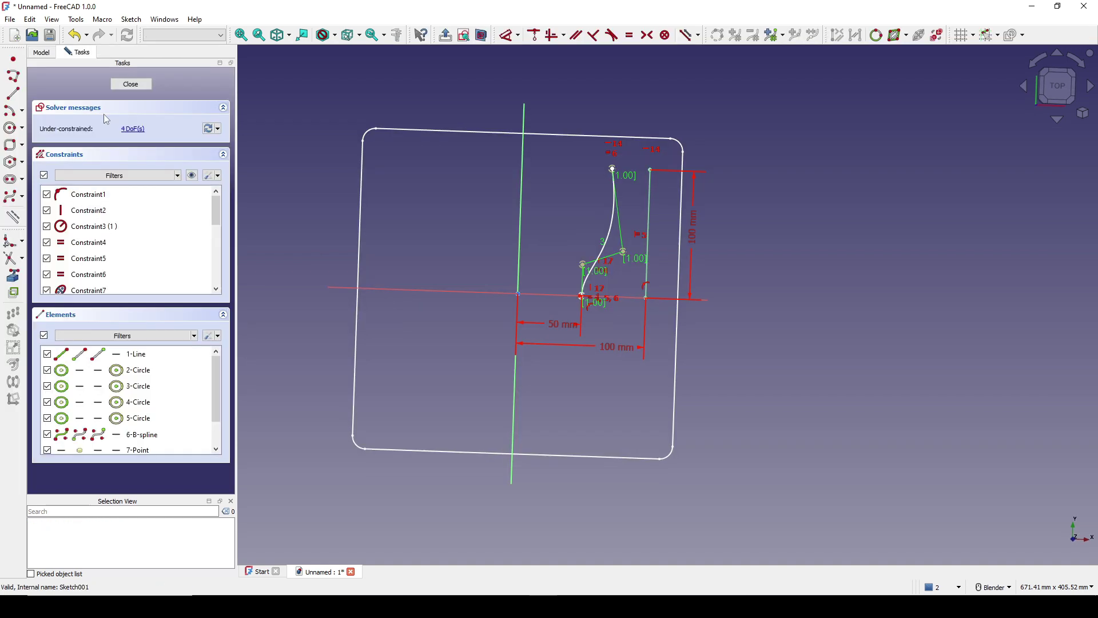
pyautogui.doubleClick(684, 249)
pyautogui.write('50')
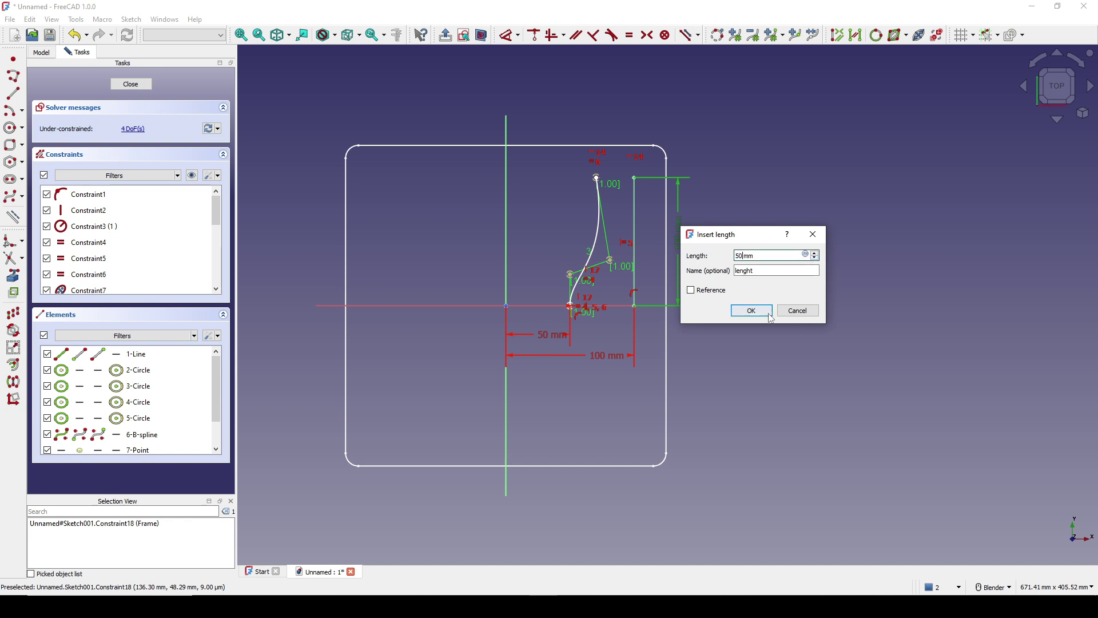
pyautogui.click(760, 311)
# Move another B-spline control point to reshape the curve further.
pyautogui.scroll(3, 607, 261)
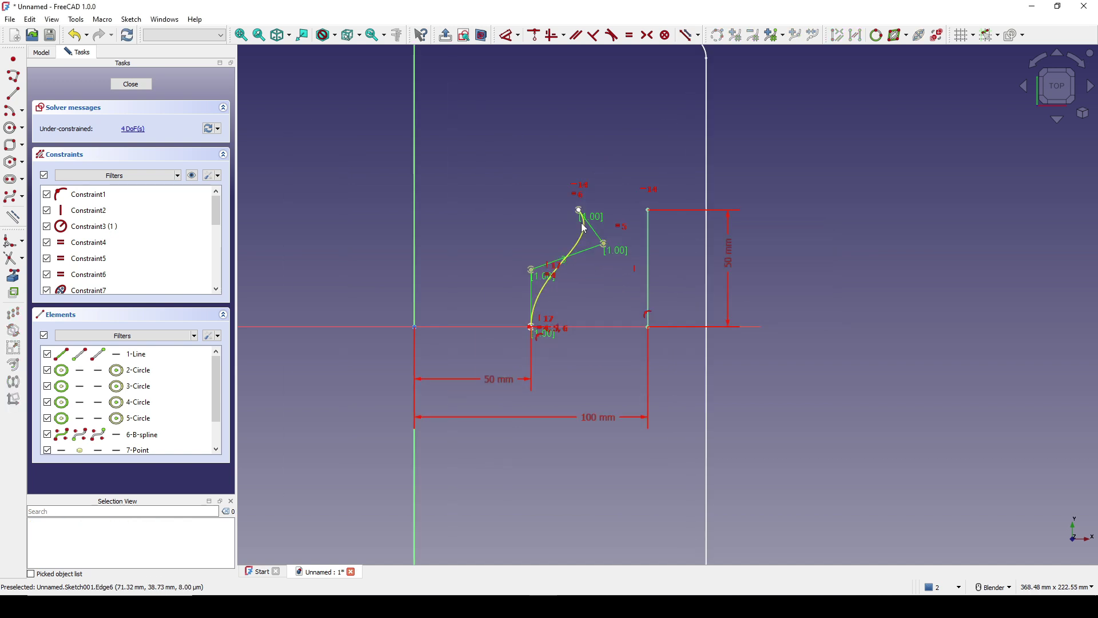
pyautogui.moveTo(607, 250); pyautogui.dragTo(531, 306)
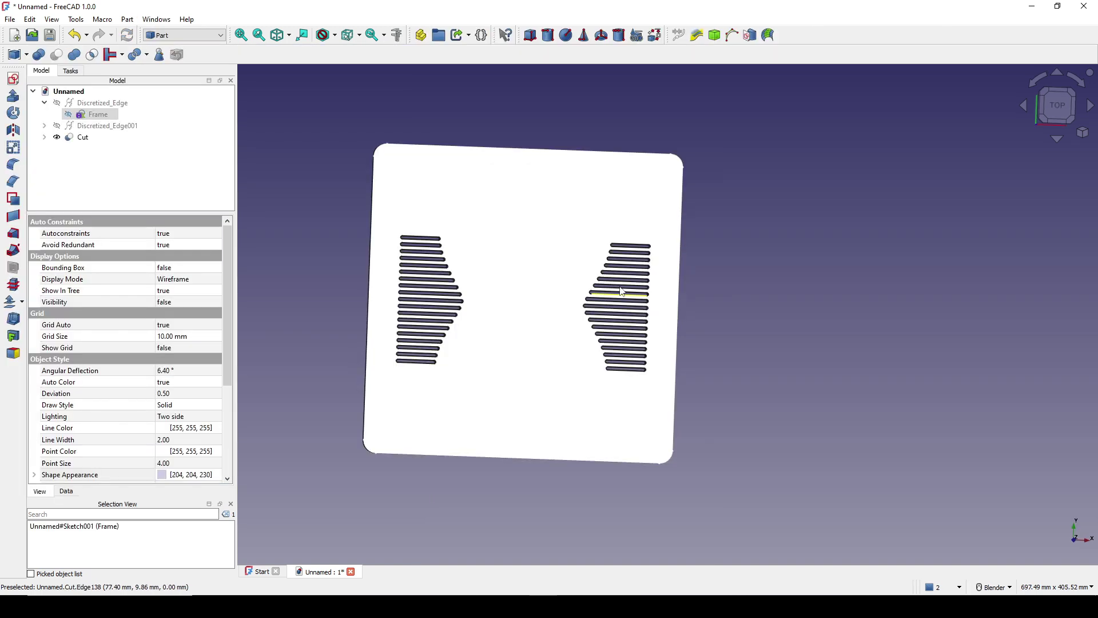
pyautogui.moveTo(620, 290)
pyautogui.mouseDown(button='middle')
pyautogui.moveTo(755, 309)
pyautogui.moveTo(624, 319)
pyautogui.mouseUp(button='middle')
pyautogui.scroll(2, 623, 320)
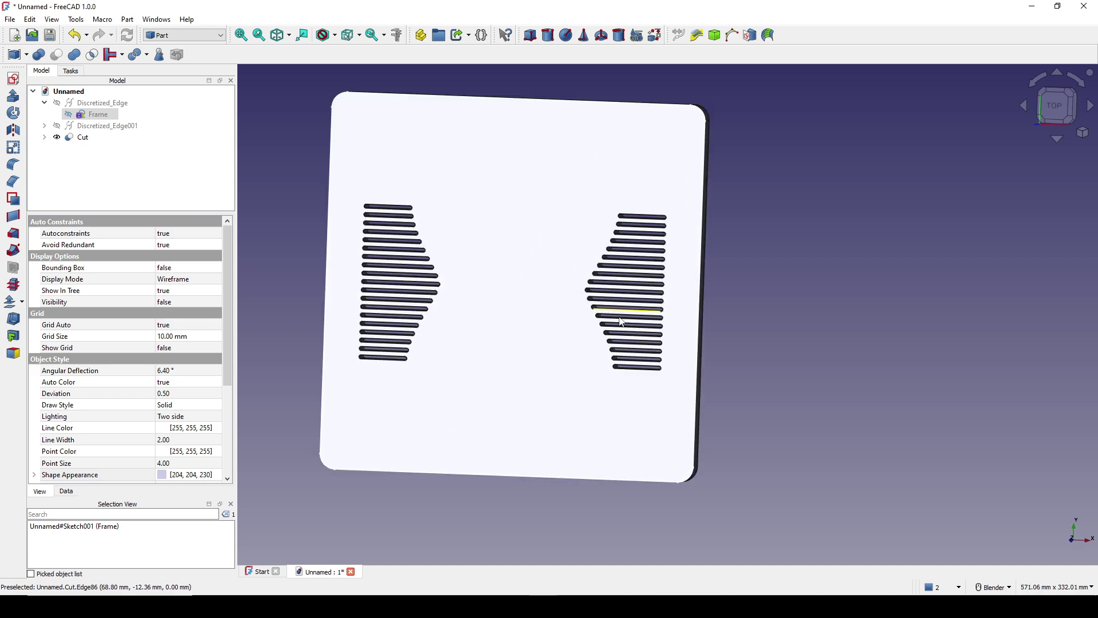
pyautogui.keyDown('shift'); pyautogui.moveTo(660, 288); pyautogui.dragTo(706, 309, button='middle'); pyautogui.keyUp('shift')
# Set the Frame height from 50 mm to 70 mm and close the sketch.
pyautogui.click(788, 284)
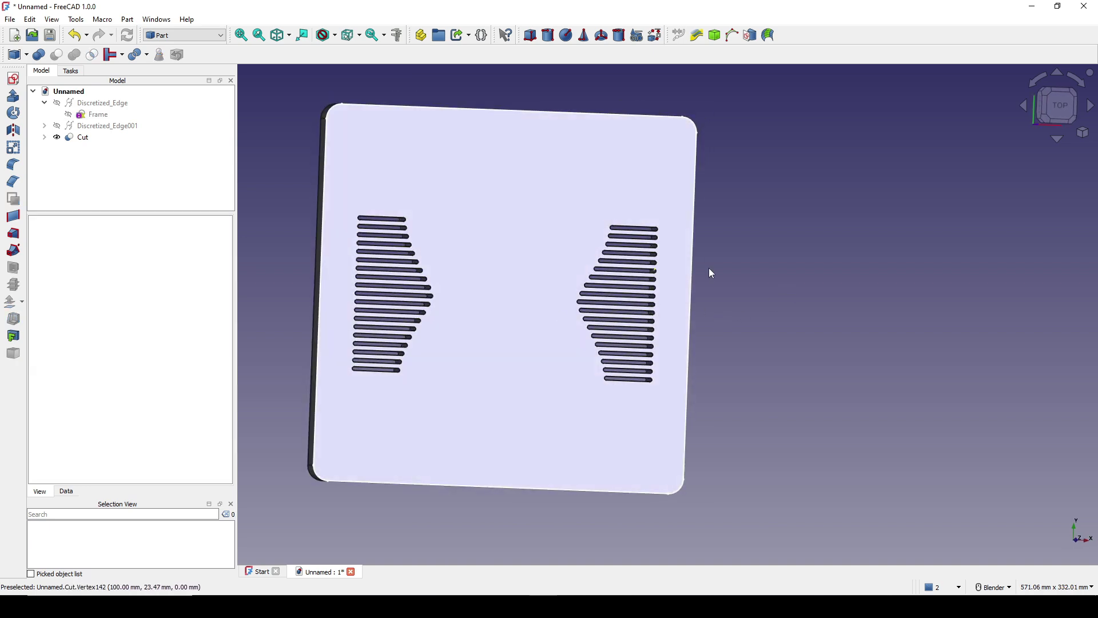
pyautogui.click(101, 118)
pyautogui.doubleClick(101, 117)
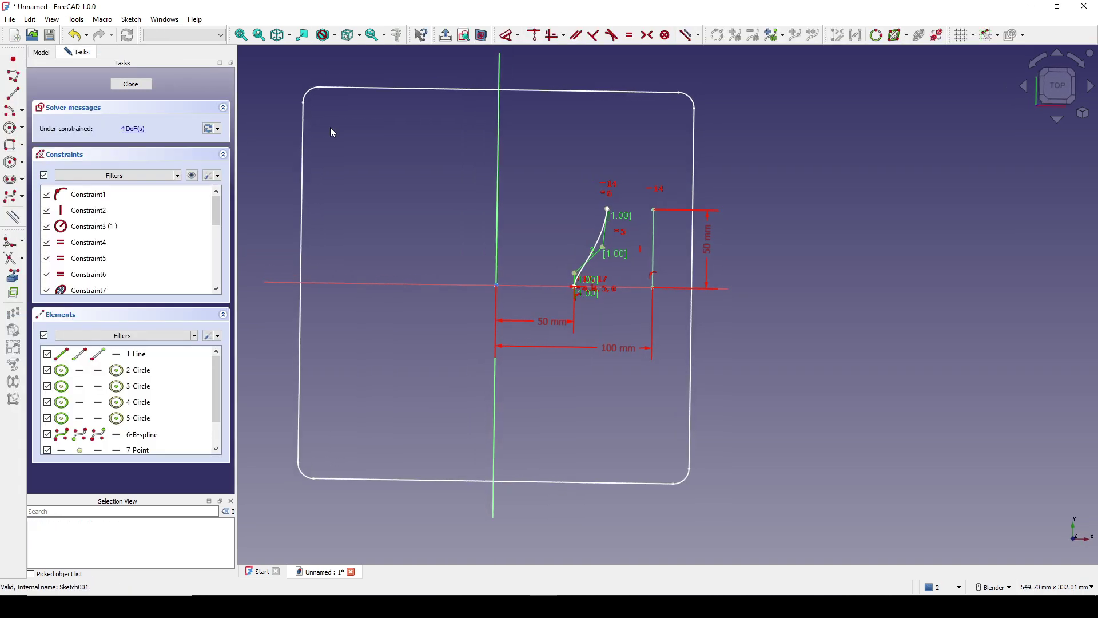
pyautogui.doubleClick(710, 246)
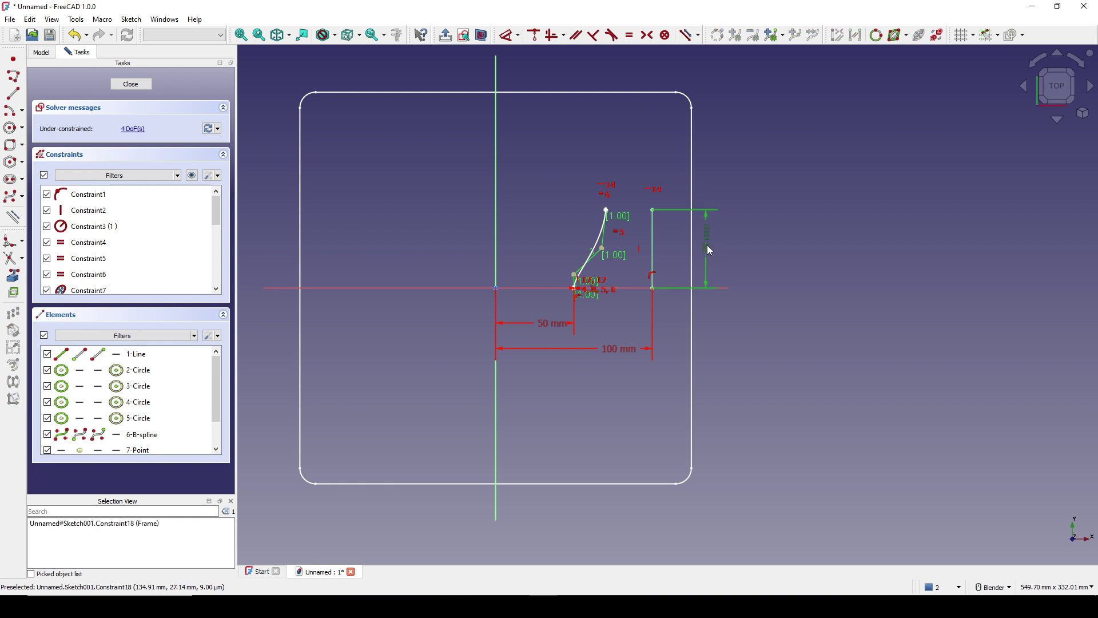
pyautogui.click(779, 312)
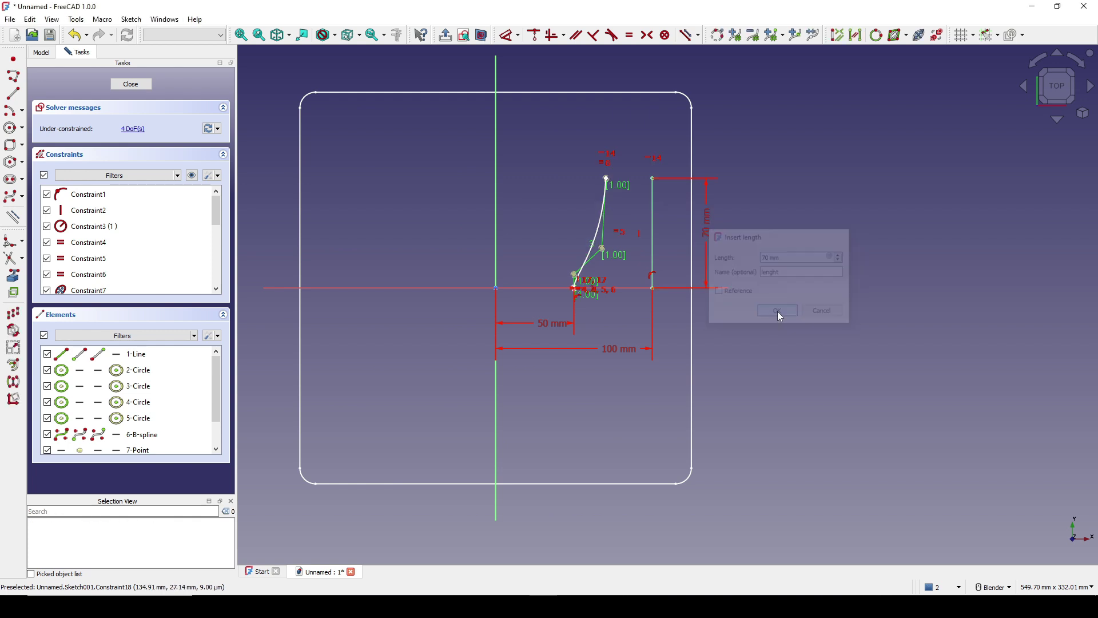
pyautogui.press('Escape')
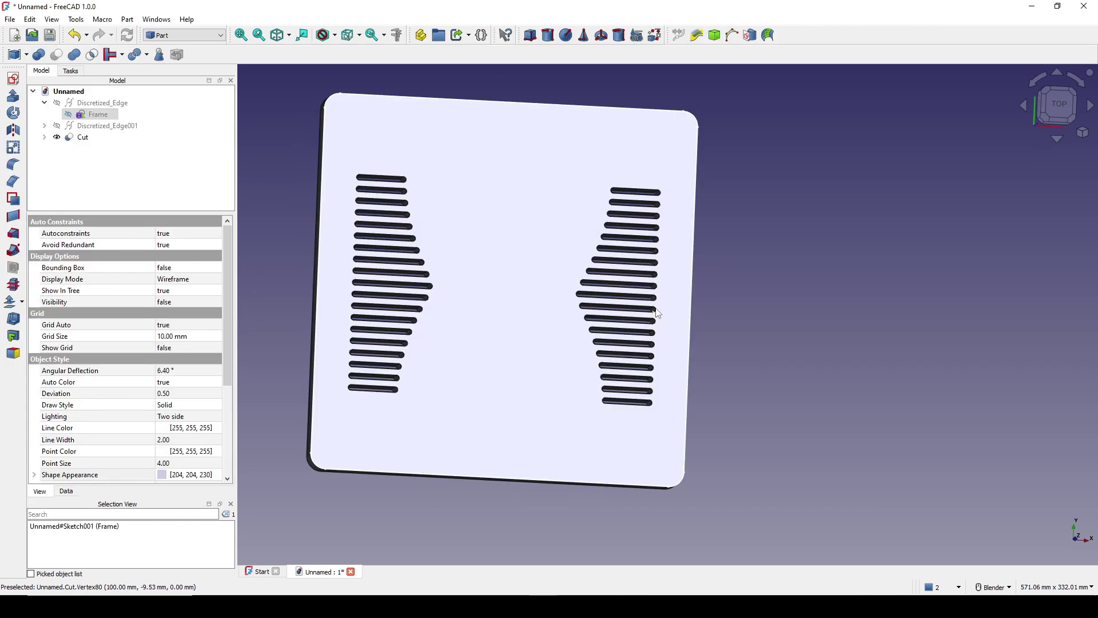